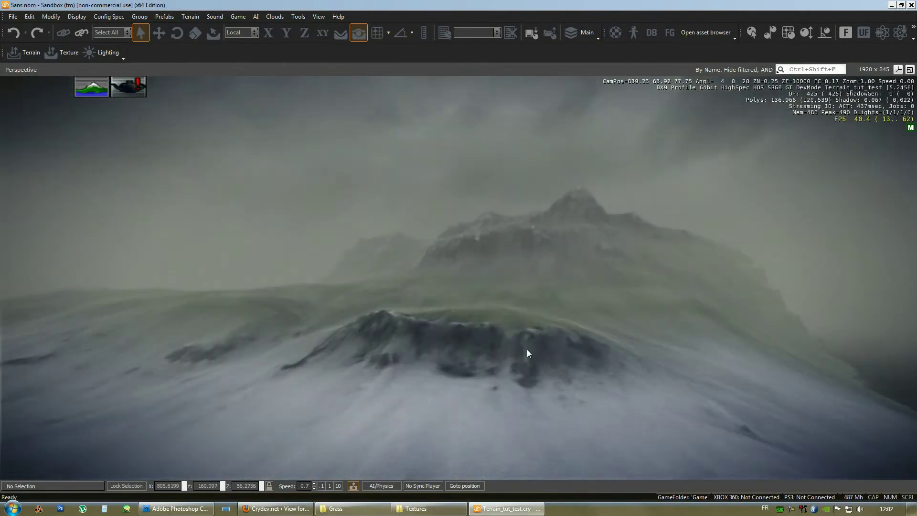
Paint the Cliff layer on the distant mountain's steep faces with a brush radius of about 22.9 and a 35 to 90 degree slope range
key("w")
right_click_drag(528, 350, 527, 351)
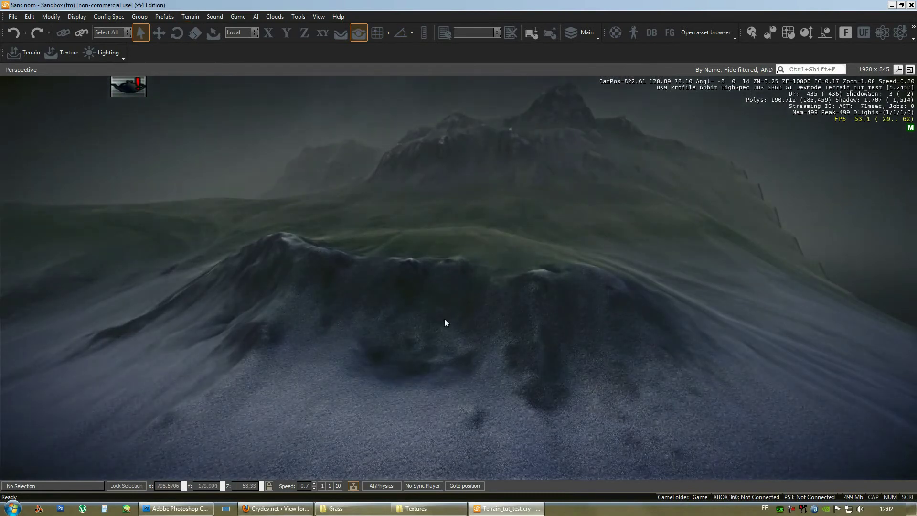
right_click_drag(511, 231, 509, 270)
right_click_drag(507, 150, 501, 149)
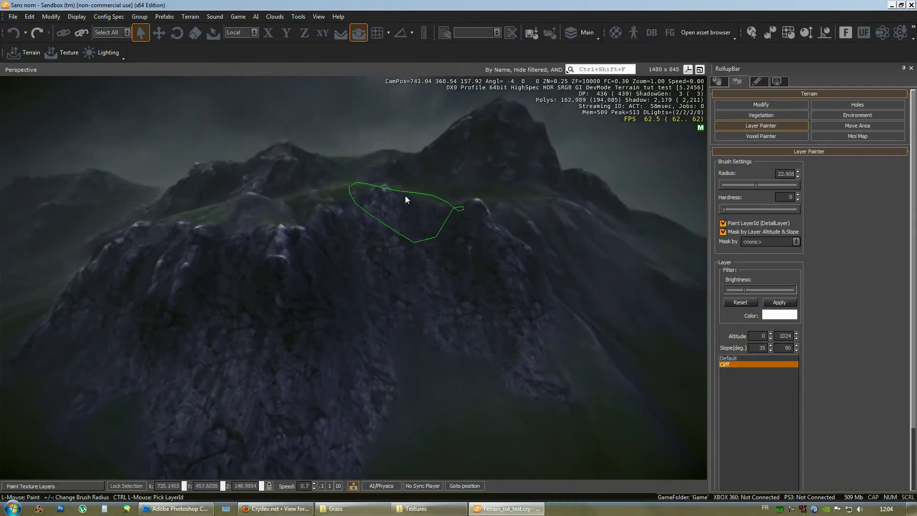
key("d")
key("w")
right_click_drag(405, 195, 405, 195)
key("d")
mouse_move(302, 284)
left_mouse_down()
mouse_move(283, 251)
mouse_move(400, 220)
left_mouse_up()
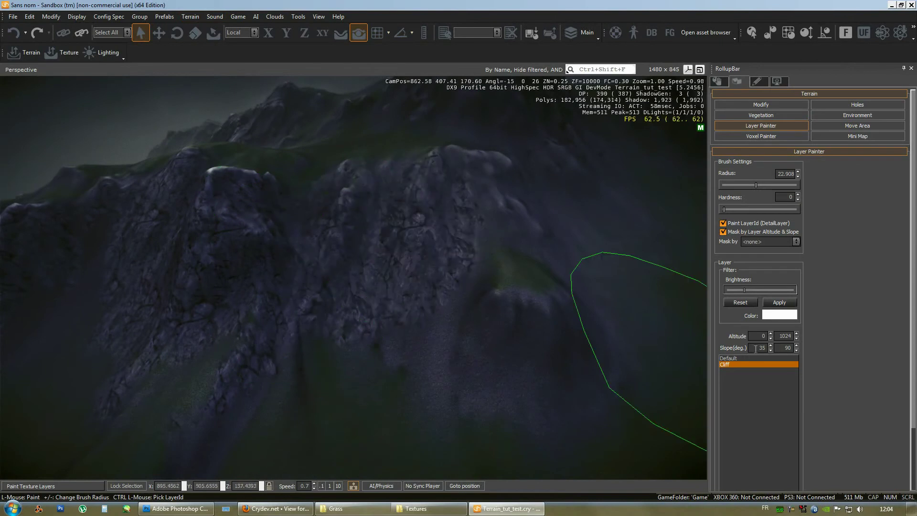
Lower the Cliff layer's minimum slope to 0 degrees and extend the rock painting across the mountain's faces
right_click_drag(415, 251, 457, 257)
mouse_move(456, 256)
left_mouse_down()
mouse_move(569, 337)
mouse_move(535, 189)
mouse_move(537, 225)
left_mouse_up()
right_click_drag(535, 225, 535, 225)
key("w")
key("a")
left_click_drag(438, 161, 425, 191)
mouse_move(424, 195)
right_mouse_down()
mouse_move(344, 281)
mouse_move(320, 252)
mouse_move(344, 239)
mouse_move(338, 233)
mouse_move(467, 174)
mouse_move(206, 190)
mouse_move(280, 208)
right_mouse_up()
key("a")
key("w")
key("w")
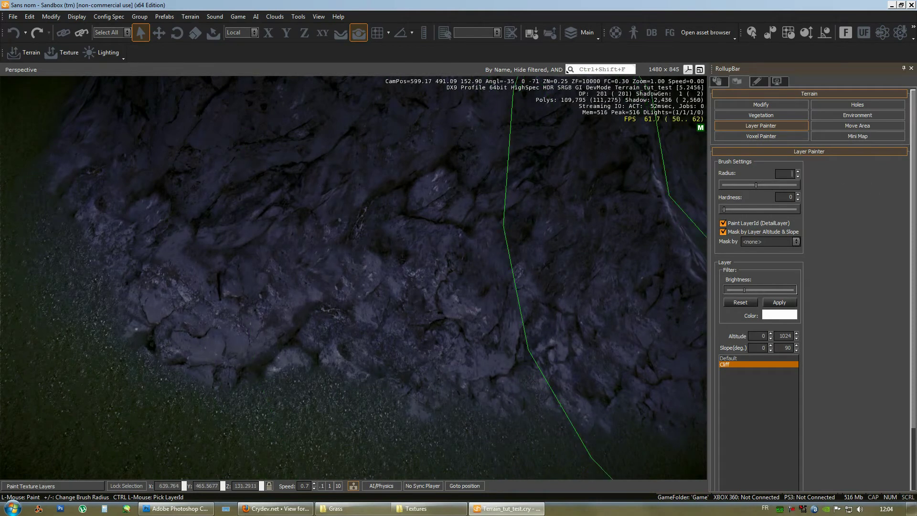
Set the brush radius to 5 and paint Cliff rock along the edge between the mountain's cliff and the grass
type("5")
key("Return")
mouse_move(374, 303)
right_mouse_down()
mouse_move(365, 307)
mouse_move(285, 229)
right_mouse_up()
key("w")
key("w")
left_click_drag(284, 228, 404, 288)
mouse_move(404, 288)
right_mouse_down()
mouse_move(439, 290)
mouse_move(434, 282)
right_mouse_up()
key("s")
right_click_drag(402, 232, 343, 365)
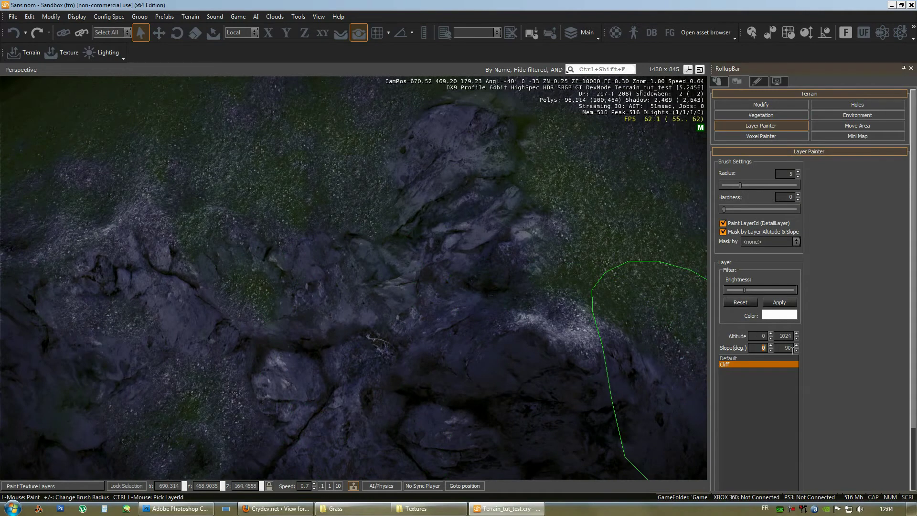
Paint Cliff rock over the remaining grassy patches on the mountain's upper ledges with the radius 5 brush
right_click_drag(471, 298, 465, 296)
key("d")
left_click_drag(359, 173, 431, 234)
key("d")
right_click_drag(472, 246, 473, 246)
mouse_move(473, 246)
left_mouse_down()
mouse_move(509, 372)
mouse_move(520, 339)
left_mouse_up()
right_click_drag(520, 339, 519, 340)
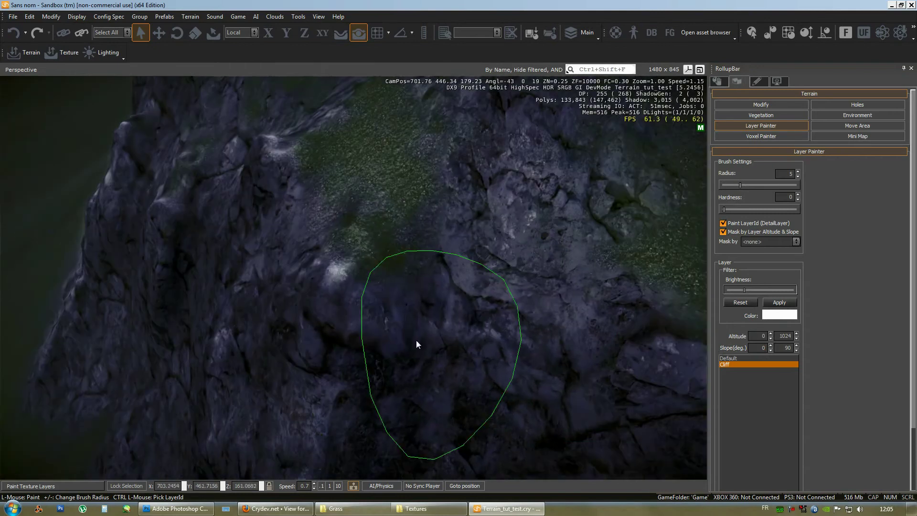
left_click_drag(398, 344, 319, 348)
Paint the Cliff layer onto the steep, dark face of the smaller foreground hill
key("d")
mouse_move(504, 327)
right_mouse_down()
mouse_move(523, 329)
mouse_move(503, 326)
right_mouse_up()
key("w")
key("s")
right_click_drag(440, 321, 442, 320)
key("s")
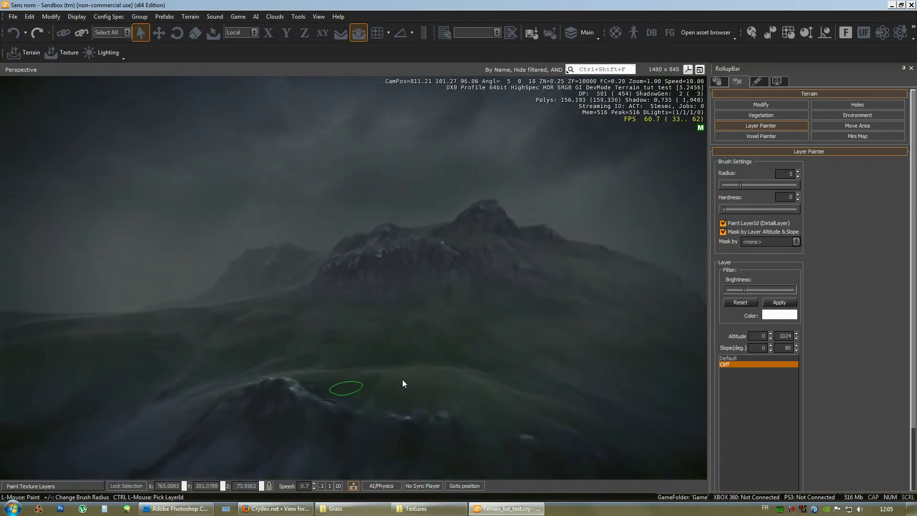
right_click_drag(451, 353, 452, 354)
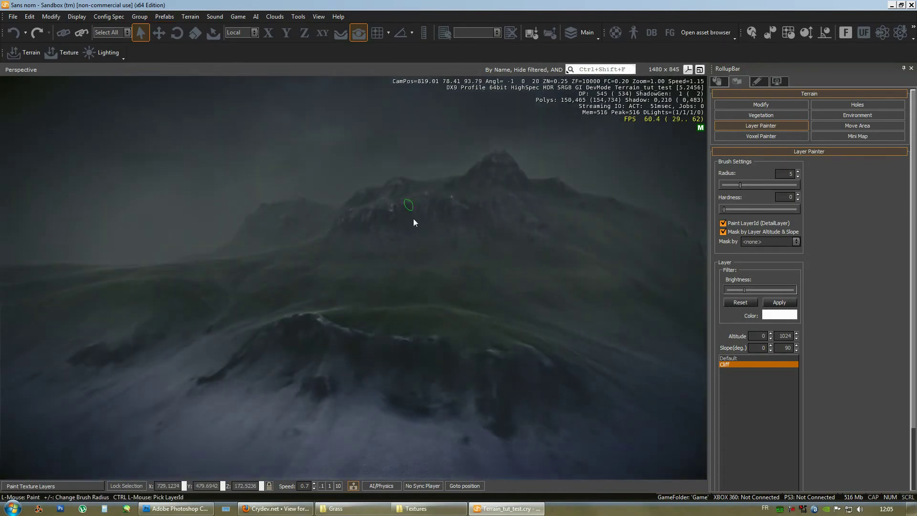
right_click_drag(418, 230, 512, 172)
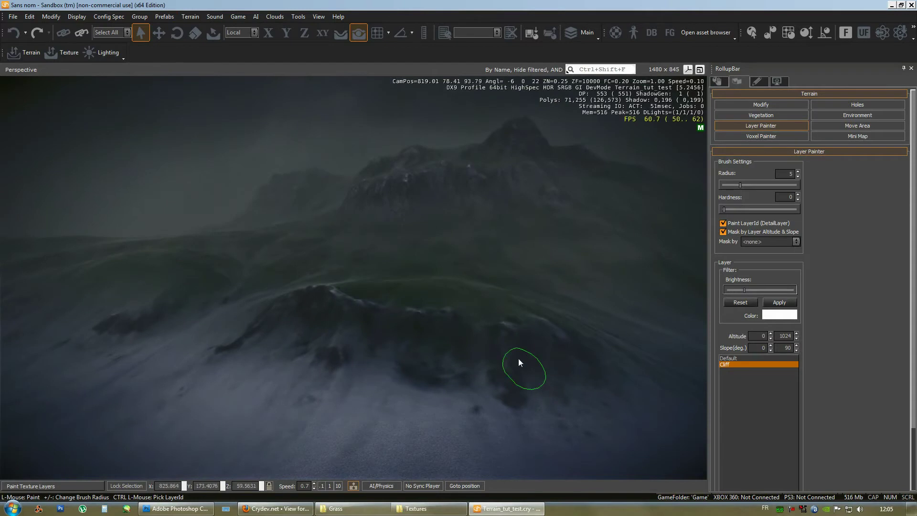
right_click_drag(515, 354, 515, 353)
key("w")
mouse_move(260, 247)
left_mouse_down()
mouse_move(312, 240)
mouse_move(303, 227)
mouse_move(473, 287)
mouse_move(549, 246)
mouse_move(471, 260)
left_mouse_up()
right_click_drag(471, 259, 529, 149)
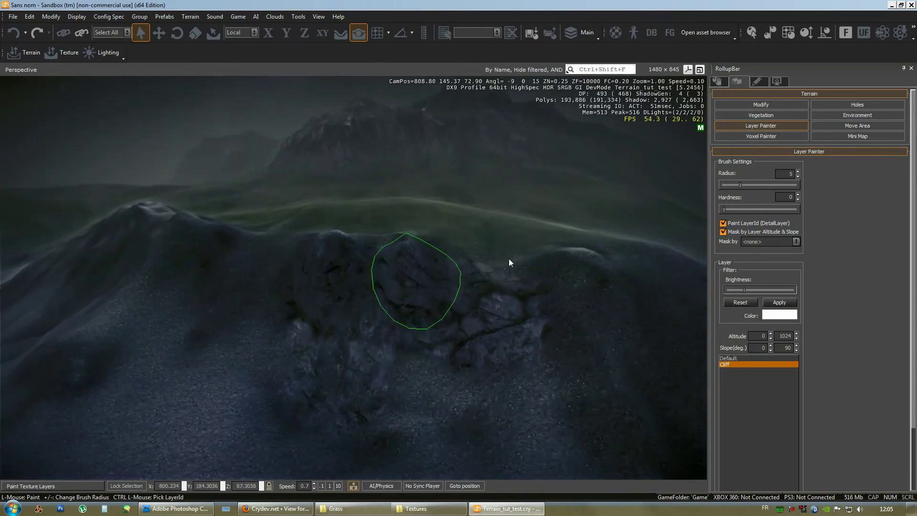
Examine the painted rock on the foreground hill against the distant mountain from near and far
right_click_drag(509, 259, 374, 287)
right_click_drag(509, 171, 569, 338)
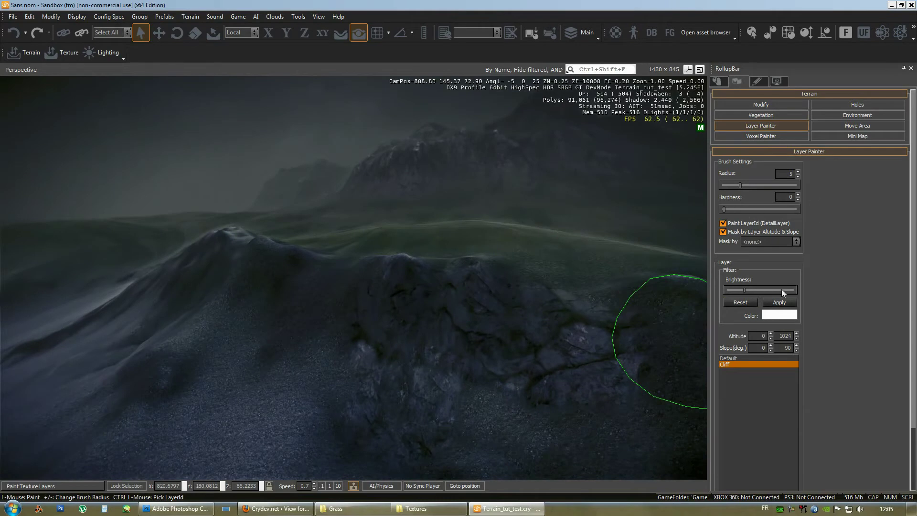
right_click_drag(422, 246, 420, 249)
key("a")
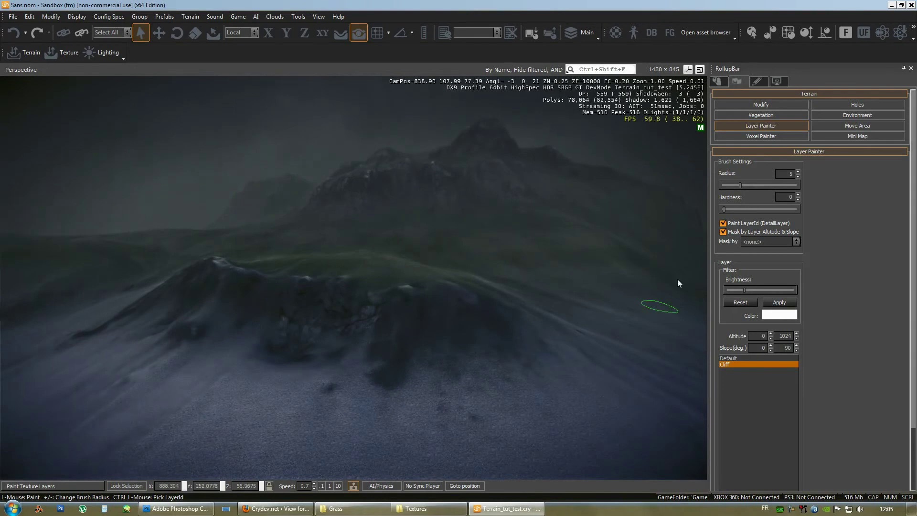
right_click_drag(475, 278, 473, 281)
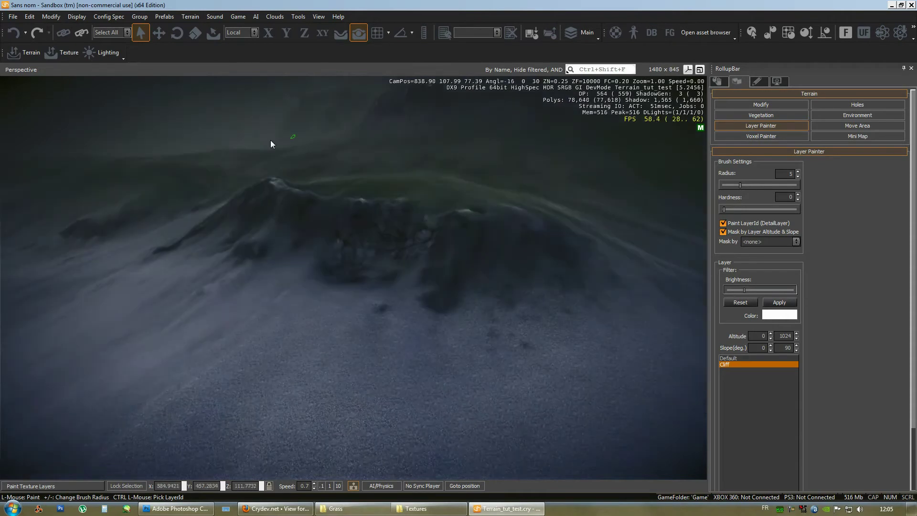
right_click_drag(457, 318, 456, 317)
key("w")
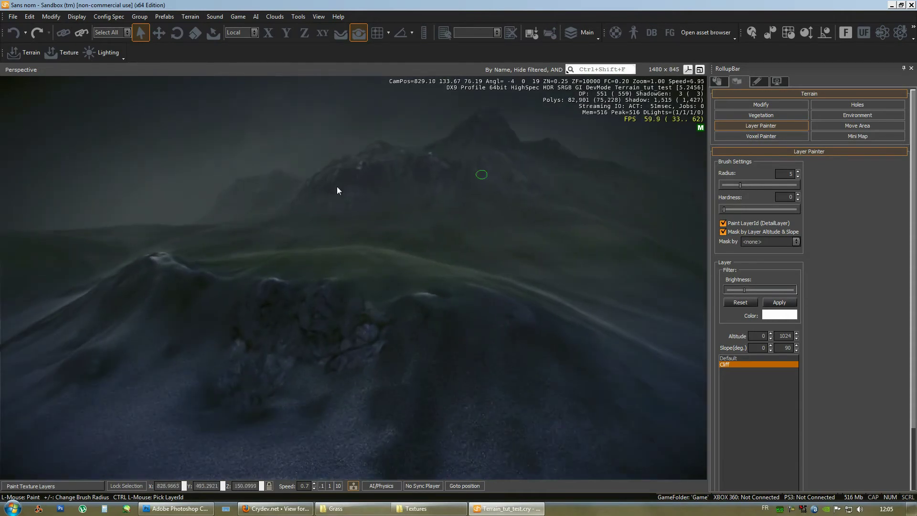
Save the level and generate its surface texture at 4096 x 4096
left_click(12, 17)
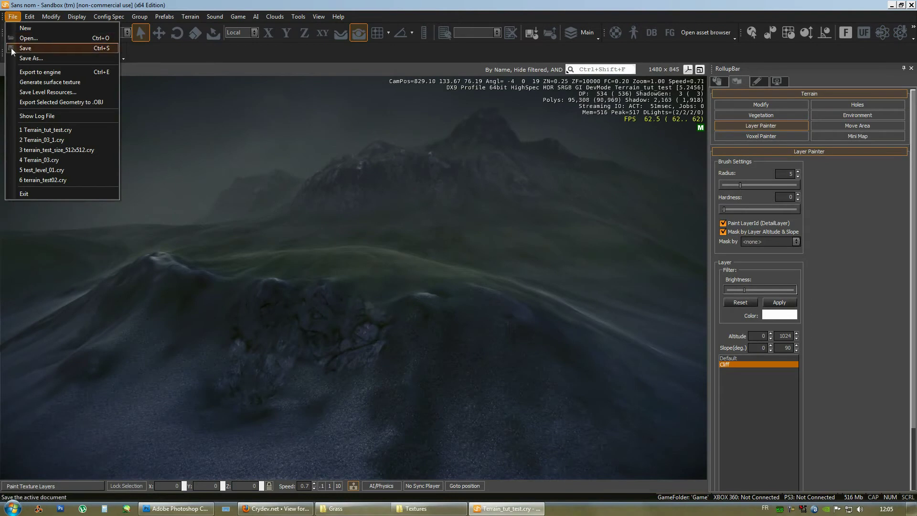
left_click(25, 48)
left_click(10, 17)
left_click(19, 81)
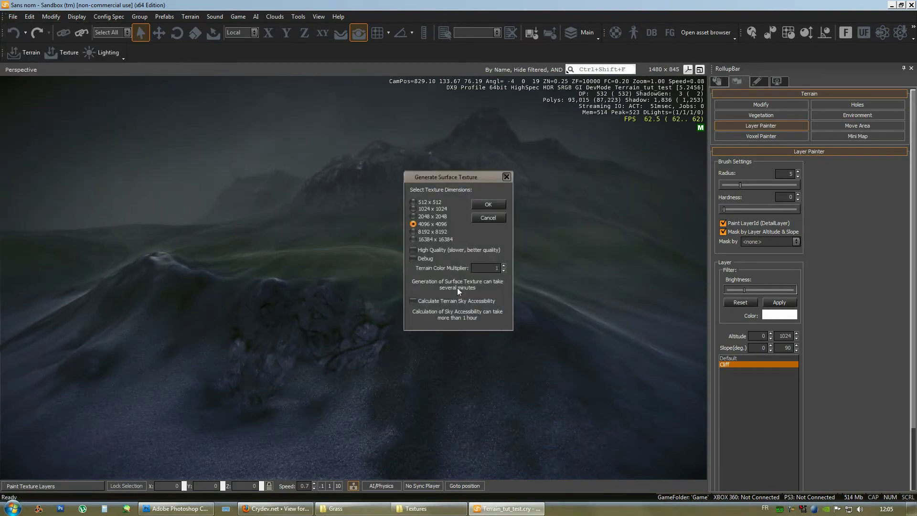
left_click(488, 204)
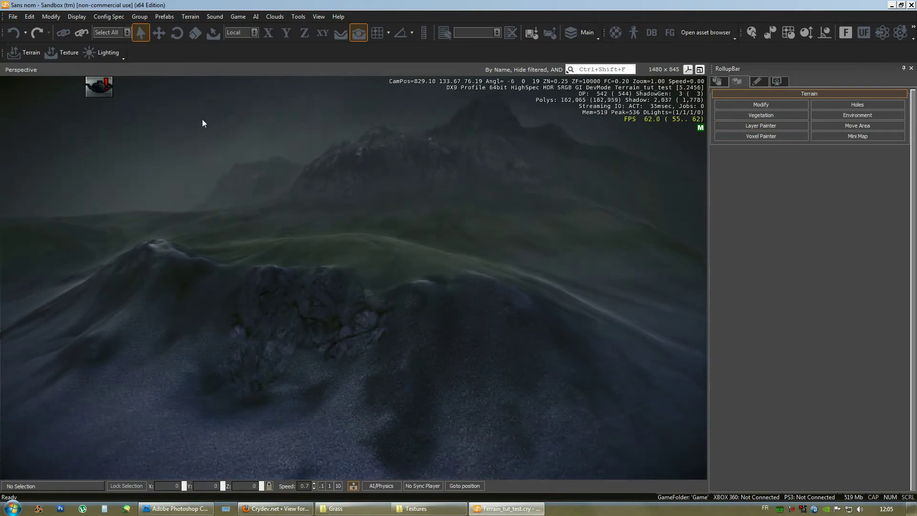
Save the level again and close the editor
left_click(13, 17)
left_click(15, 48)
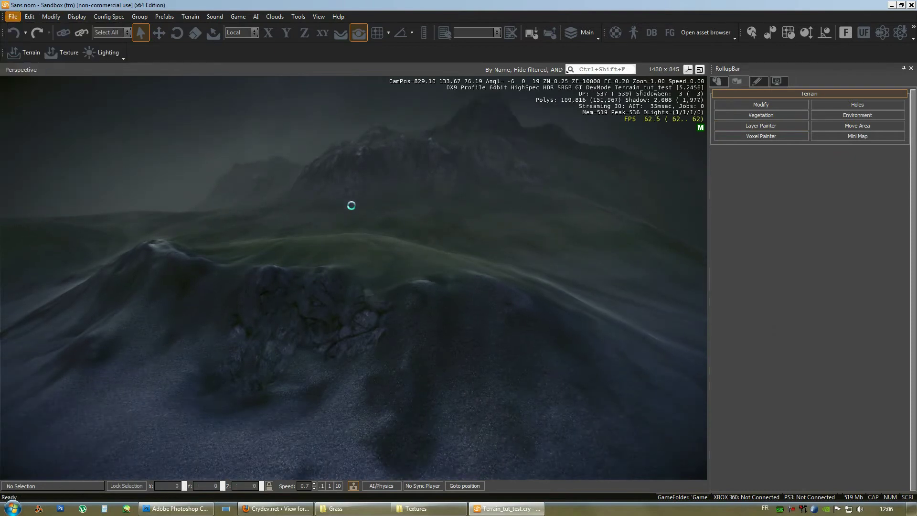
left_click(912, 4)
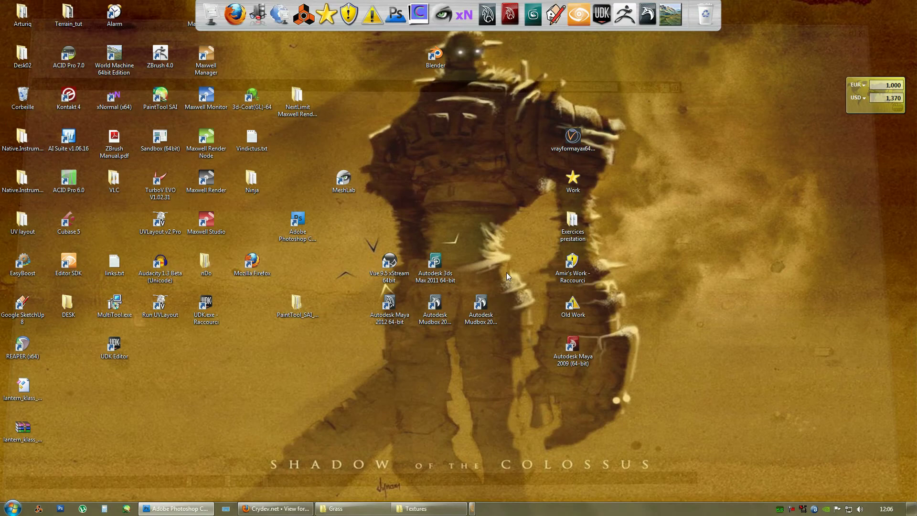
Relaunch the Sandbox editor with the remembered CryDev login and reopen the Terrain_tut_test.cry level
right_click(557, 215)
left_click(662, 242)
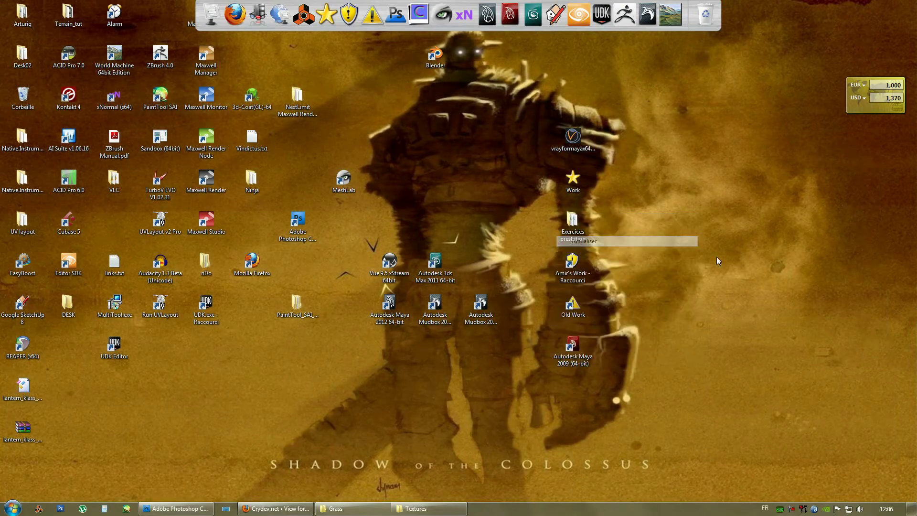
left_click(584, 26)
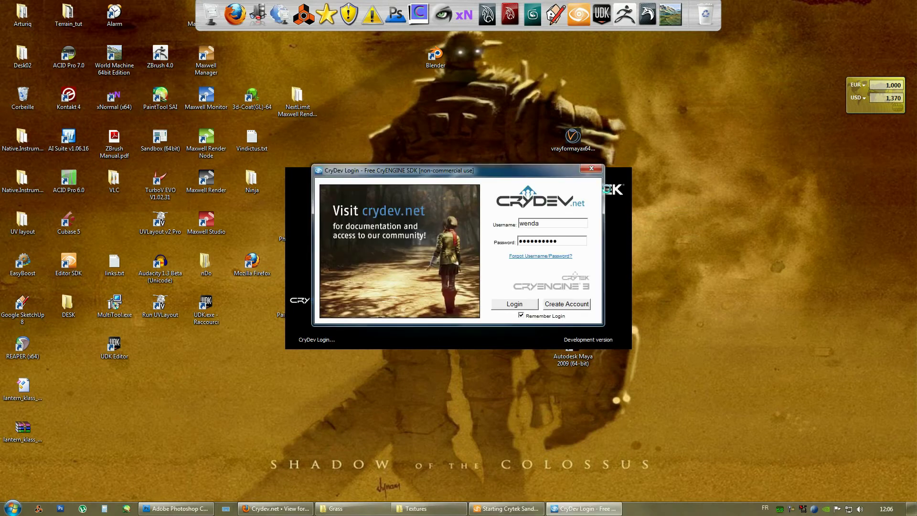
left_click(516, 306)
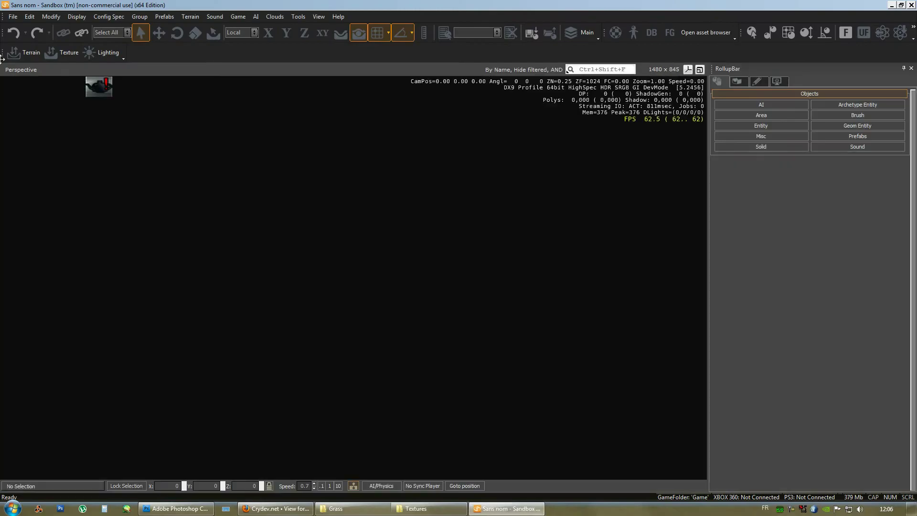
left_click(12, 17)
left_click(18, 128)
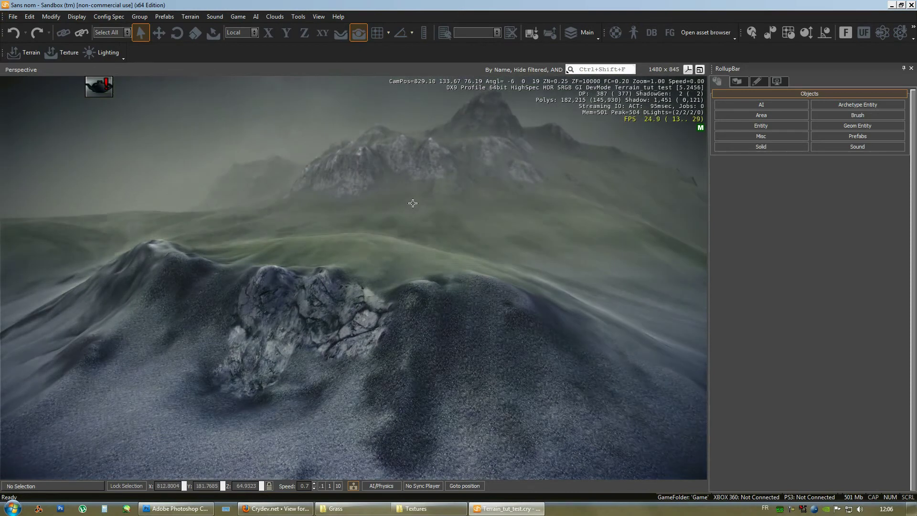
Inspect how the cliff texture looks on the foreground hill in the reloaded level
right_click_drag(427, 245, 428, 244)
key("w")
key("w")
key("s")
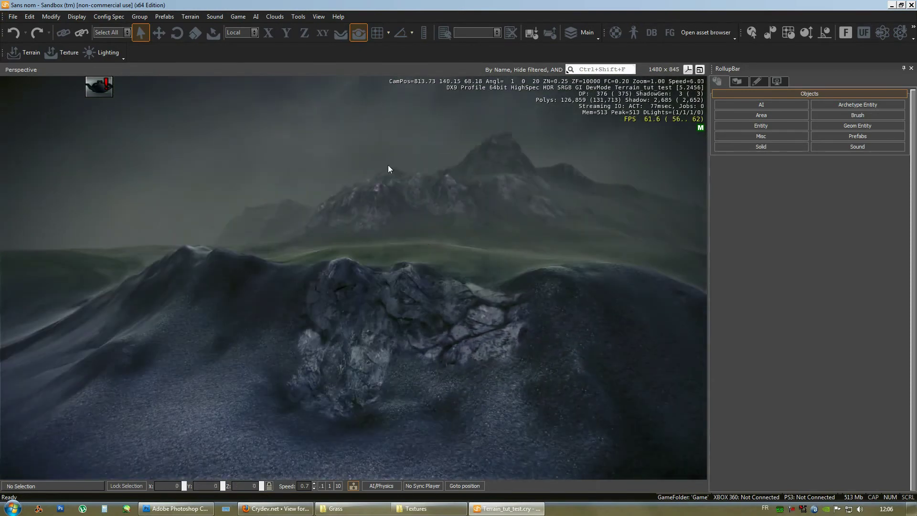
right_click_drag(343, 274, 342, 276)
right_click_drag(356, 374, 399, 326)
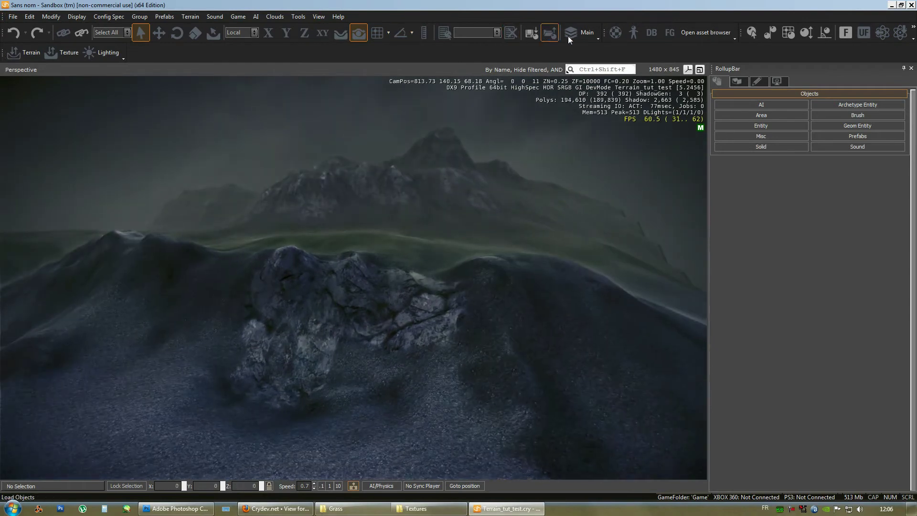
Open the cliff_island_is4_3d material from the terrain materials in the Material Editor
left_click(615, 32)
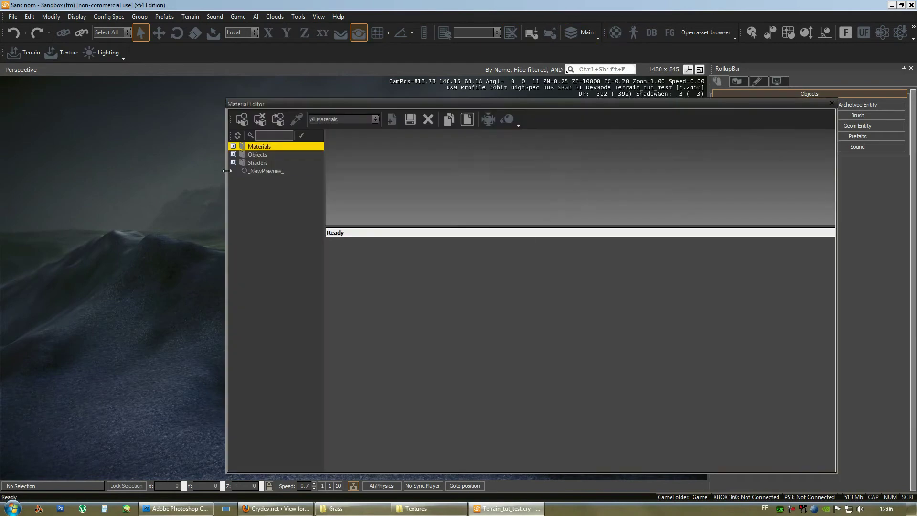
left_click(234, 146)
left_click_drag(397, 102, 573, 97)
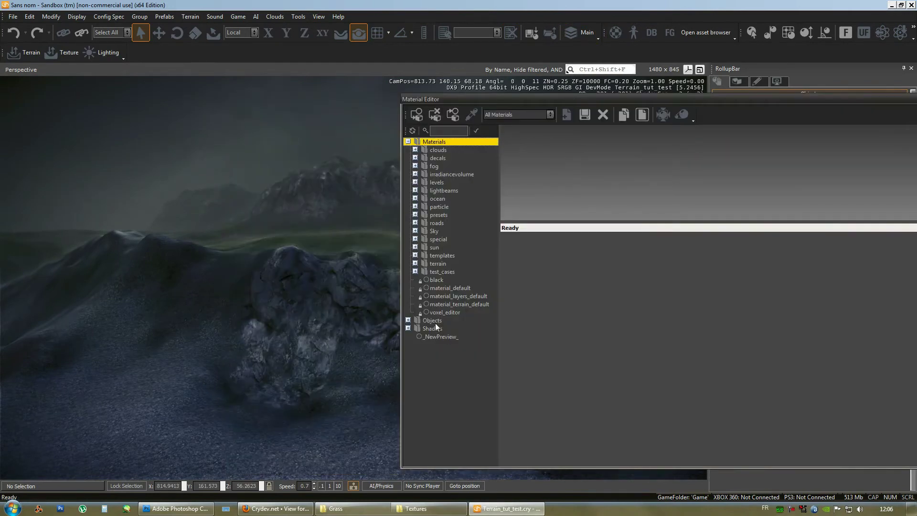
left_click(416, 264)
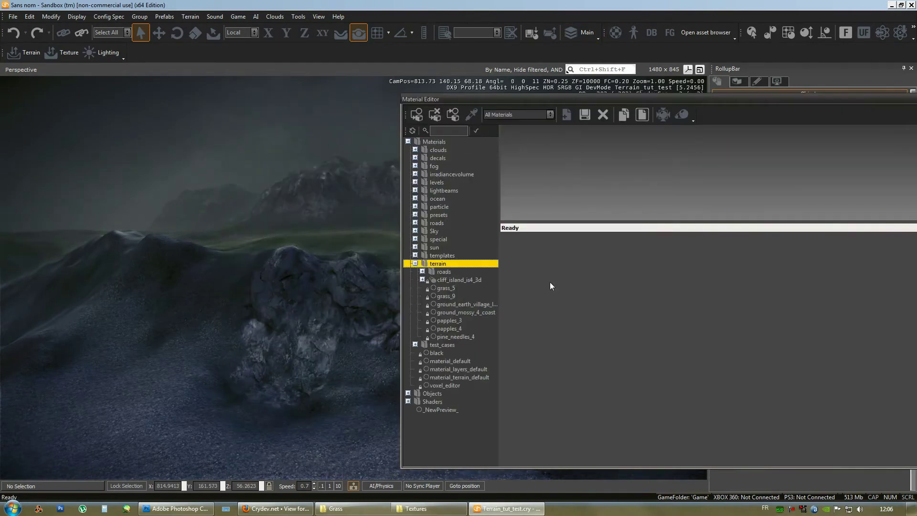
left_click(440, 280)
Examine the x, y and z sub-materials of cliff_island_is4_3d and the parts of the painted rock each one covers
left_click(629, 187)
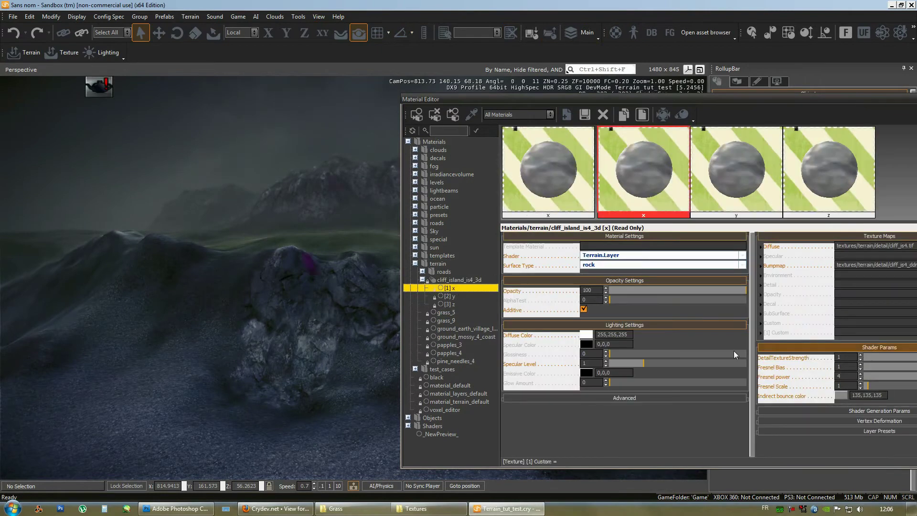
left_click(599, 334)
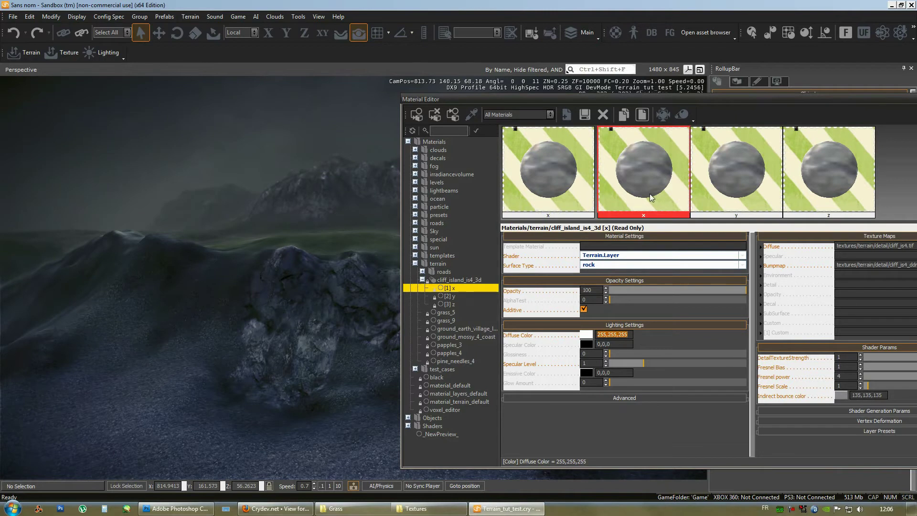
left_click(744, 183)
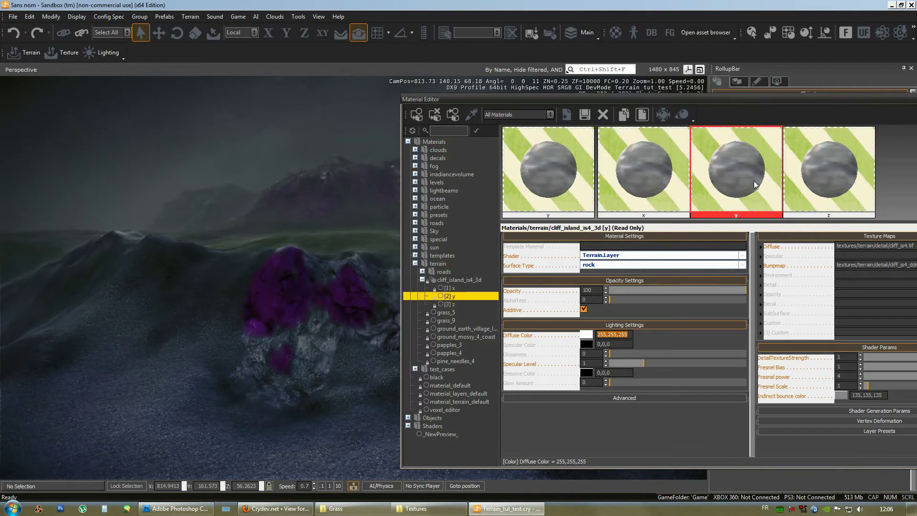
left_click(802, 184)
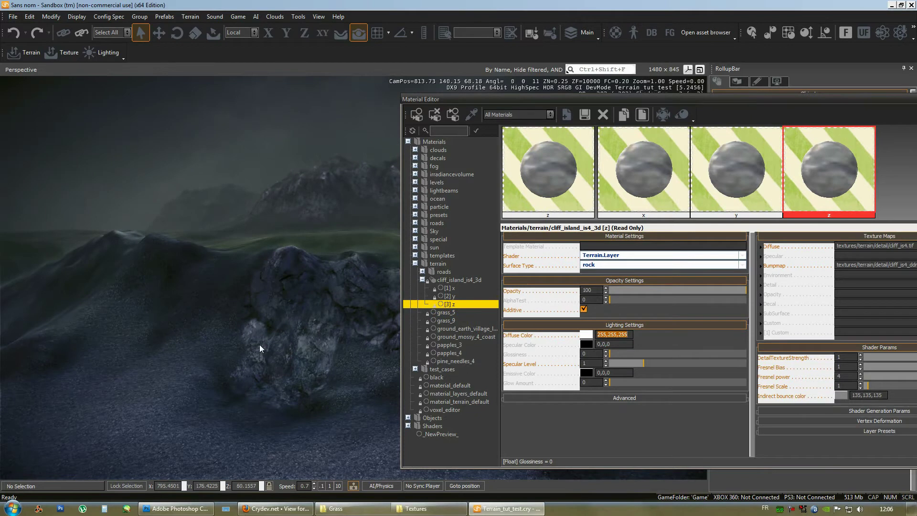
right_click_drag(298, 323, 301, 348)
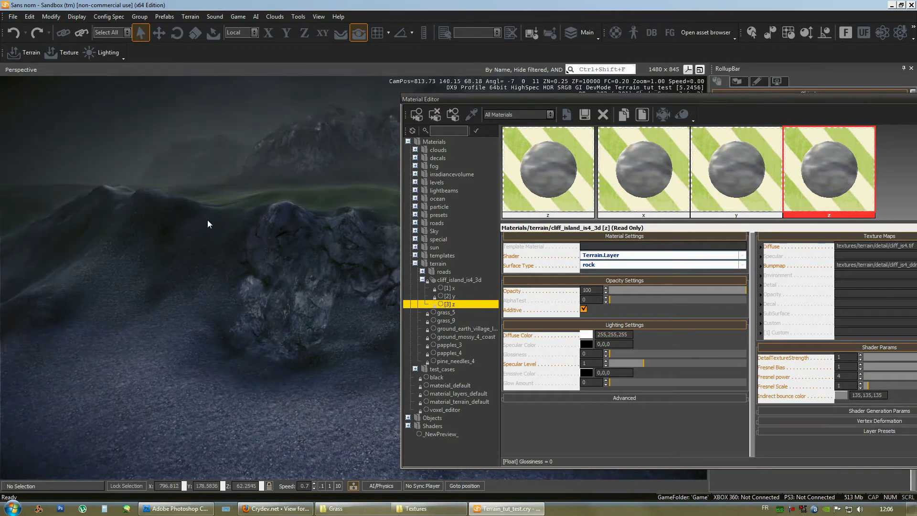
right_click_drag(334, 264, 338, 291)
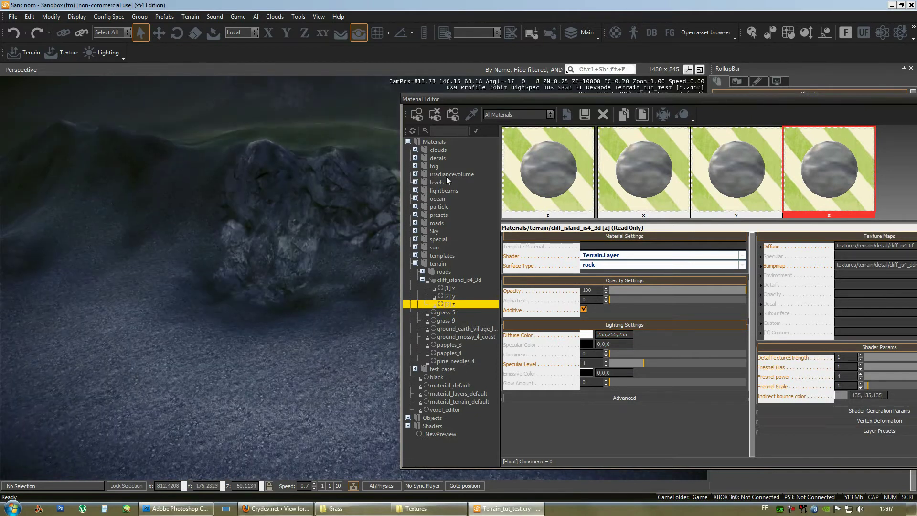
right_click_drag(264, 290, 270, 216)
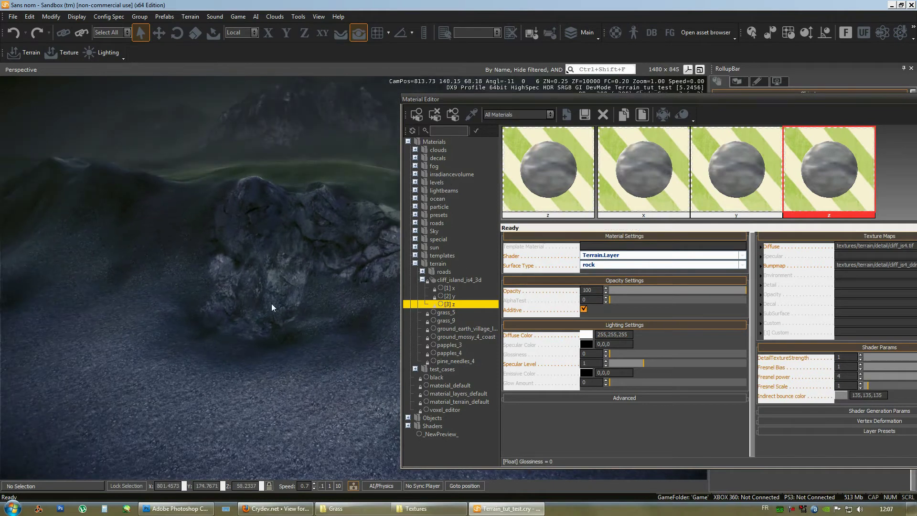
Examine the painted rock patch on the hill from several angles and distances
right_click_drag(271, 303, 127, 199)
right_click_drag(372, 305, 372, 305)
key("s")
middle_click_drag(371, 304, 337, 159)
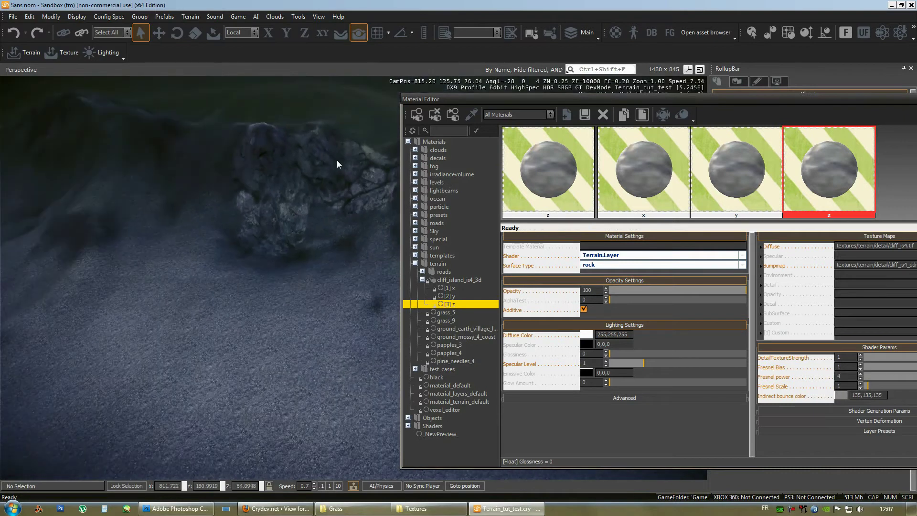
right_click_drag(305, 339, 166, 267)
right_click_drag(286, 423, 334, 214)
key("w")
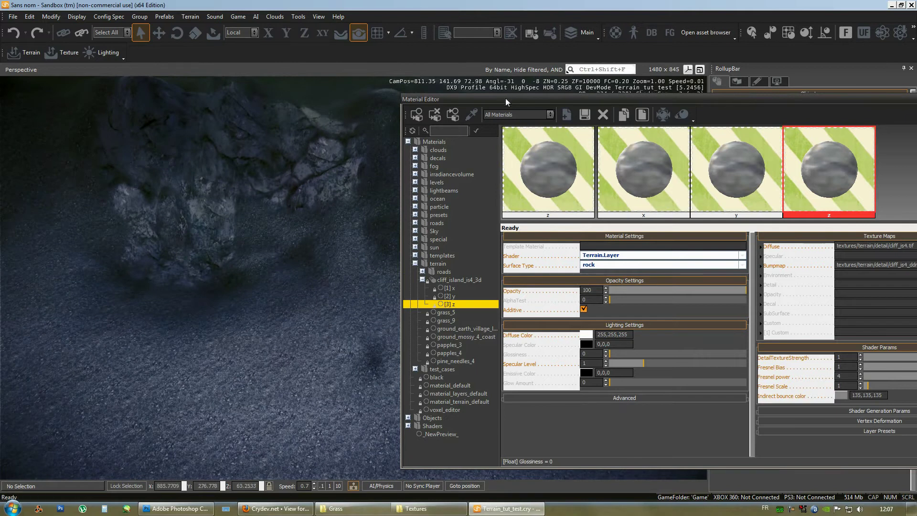
right_click_drag(308, 280, 356, 267)
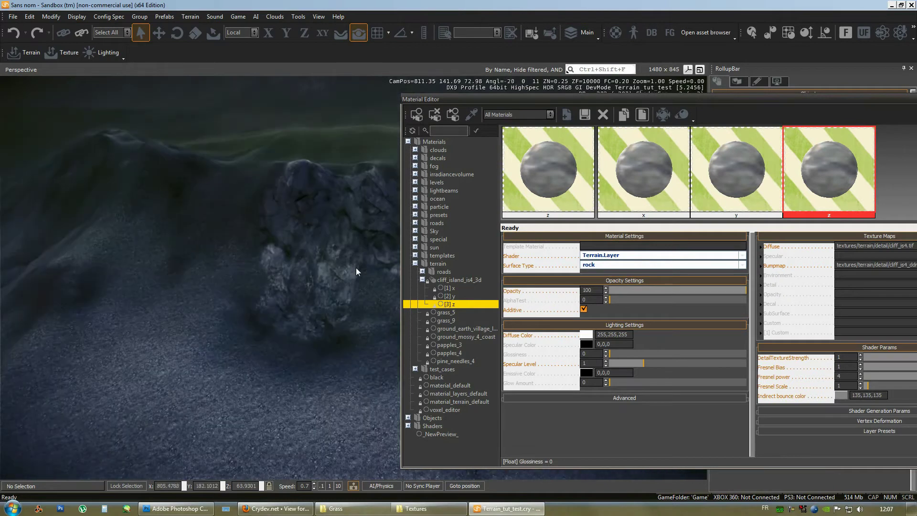
key("a")
right_click_drag(357, 268, 260, 264)
key("s")
key("d")
Close the Material Editor and select the Cliff layer in the terrain Layer Painter
left_click_drag(885, 100, 619, 105)
left_click(744, 104)
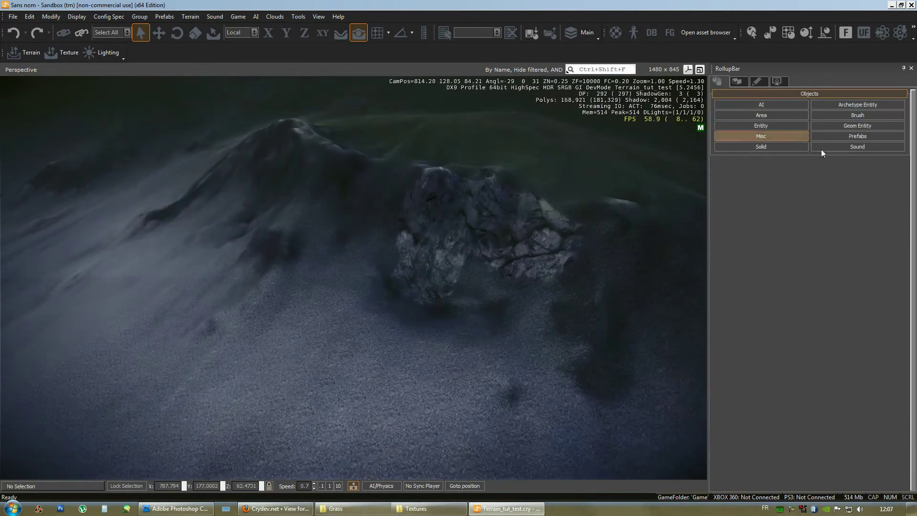
left_click(738, 81)
left_click(764, 126)
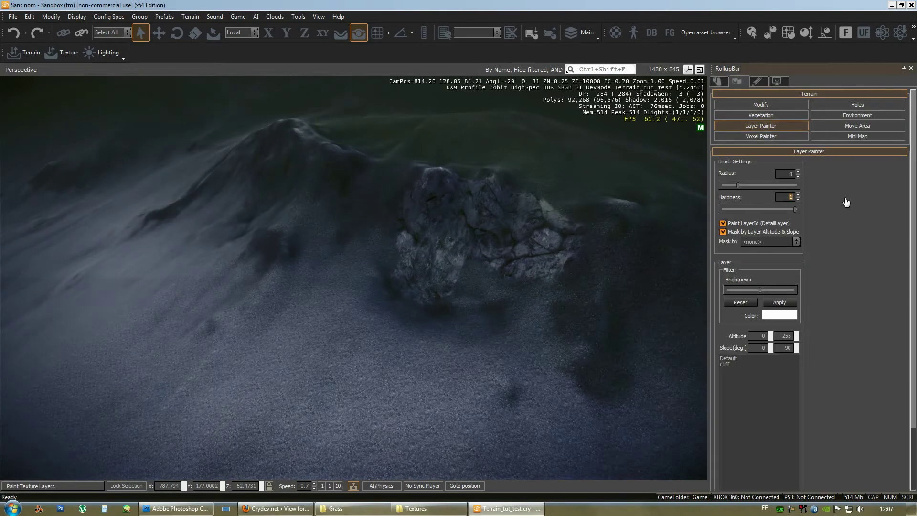
right_click_drag(390, 277, 501, 127)
right_click_drag(551, 298, 548, 330)
right_click_drag(284, 266, 285, 265)
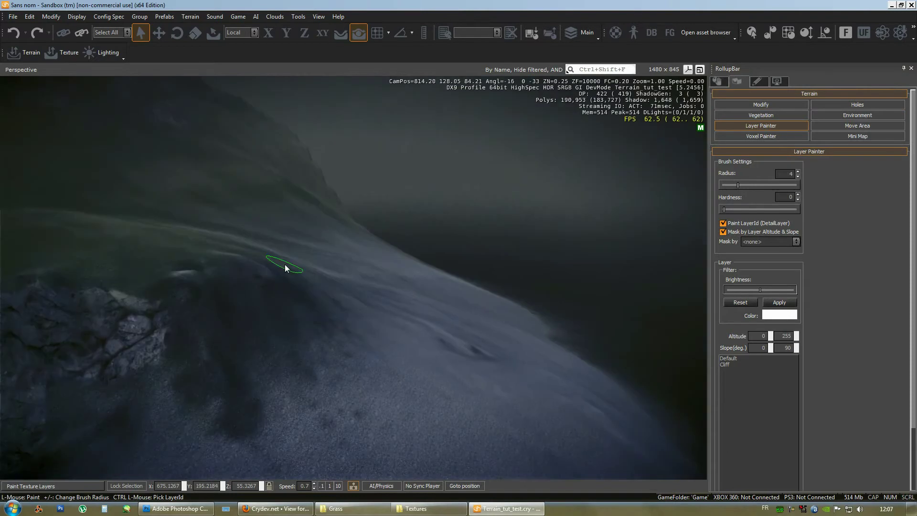
left_click(726, 364)
right_click_drag(645, 325, 561, 273)
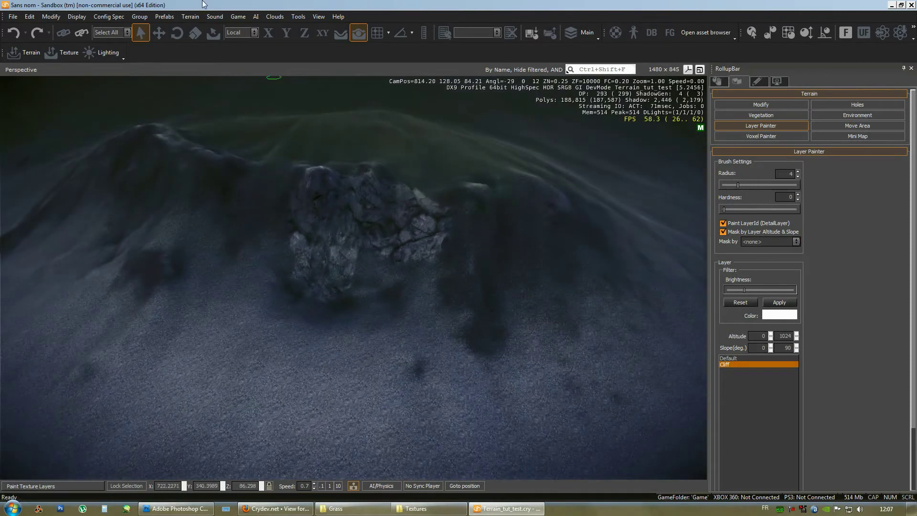
Check the texture file assigned to the Cliff layer in Terrain Texture Layers and close the layers window
left_click(190, 17)
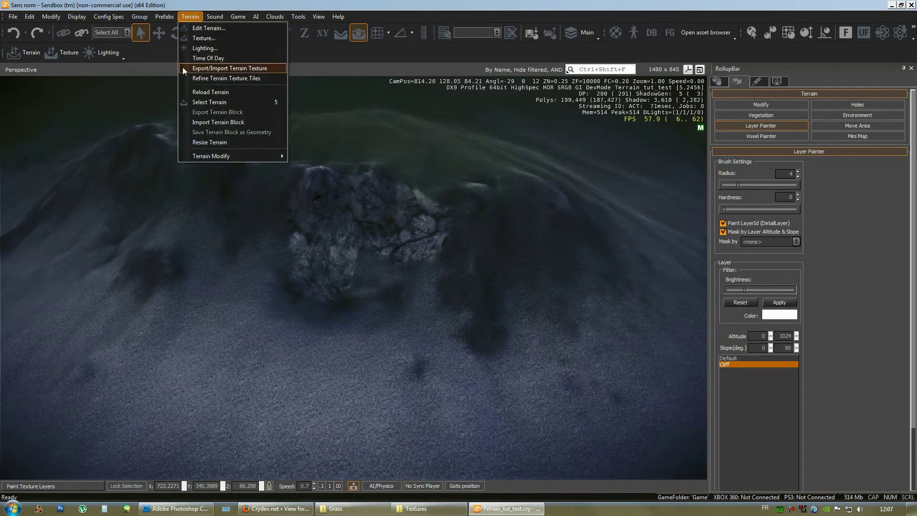
left_click(188, 39)
left_click(286, 354)
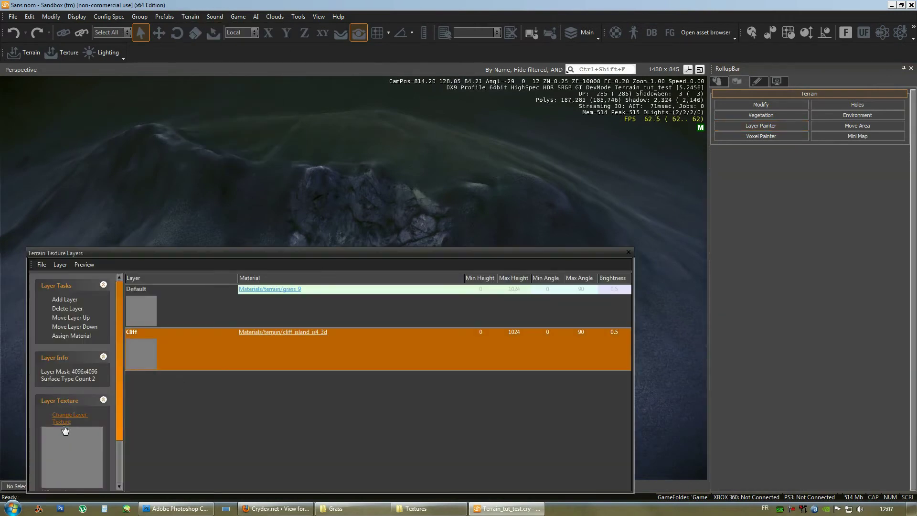
left_click(63, 421)
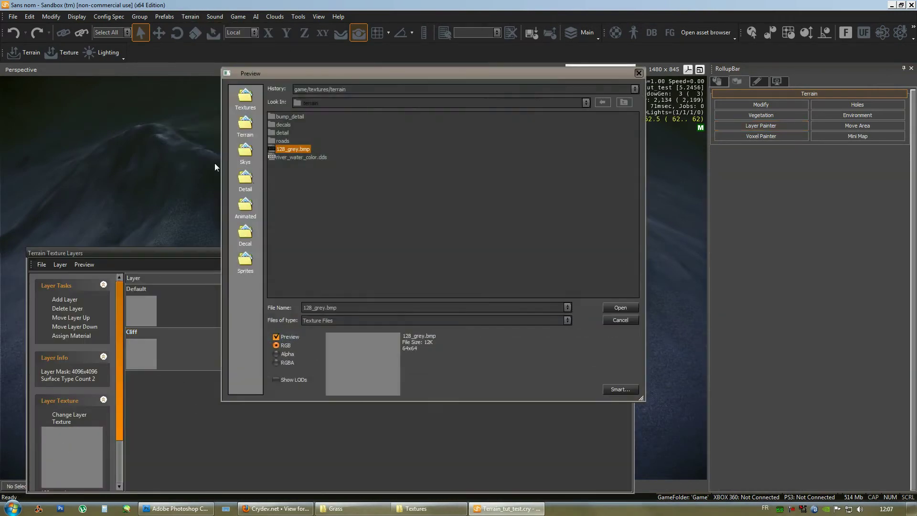
left_click(617, 324)
left_click(630, 252)
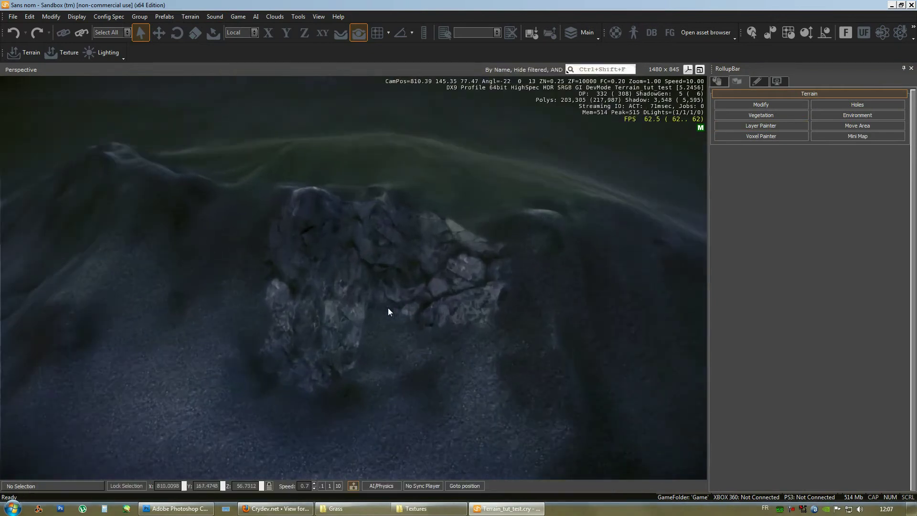
Examine how the painted rock patch blends with the surrounding hill and compares with the distant mountains
key("w")
right_click_drag(442, 355, 454, 302)
key("s")
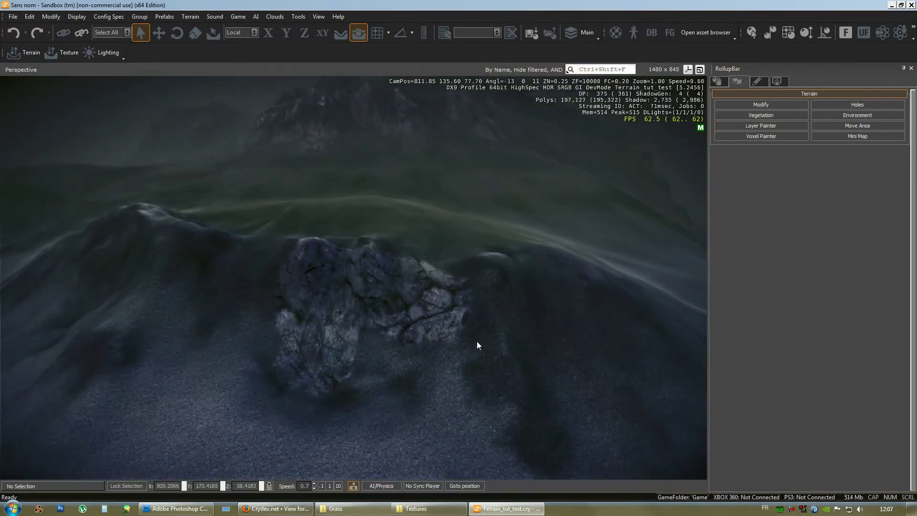
right_click_drag(415, 344, 463, 321)
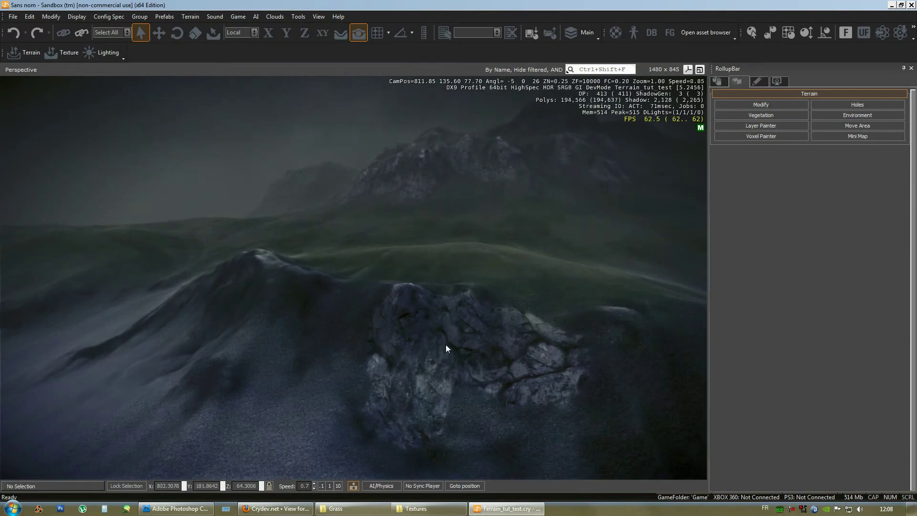
right_click_drag(526, 360, 458, 196)
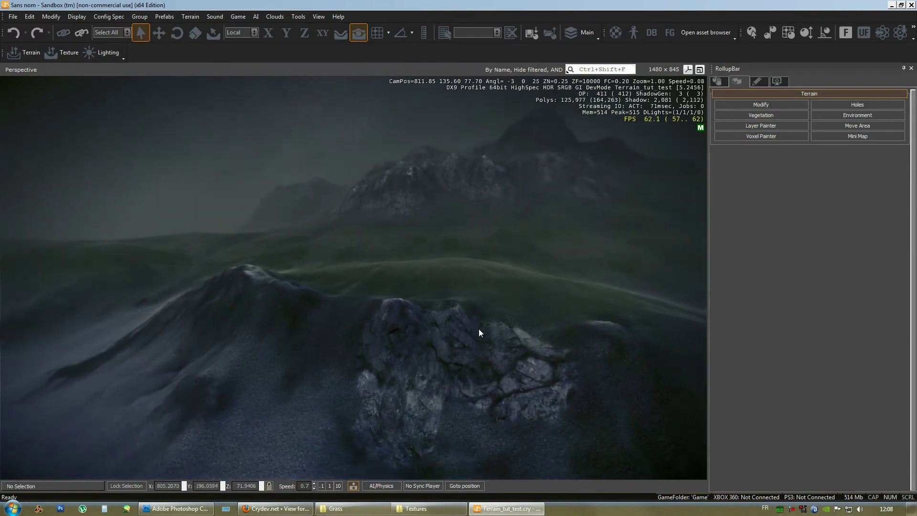
right_click_drag(480, 333, 477, 345)
right_click_drag(443, 302, 473, 308)
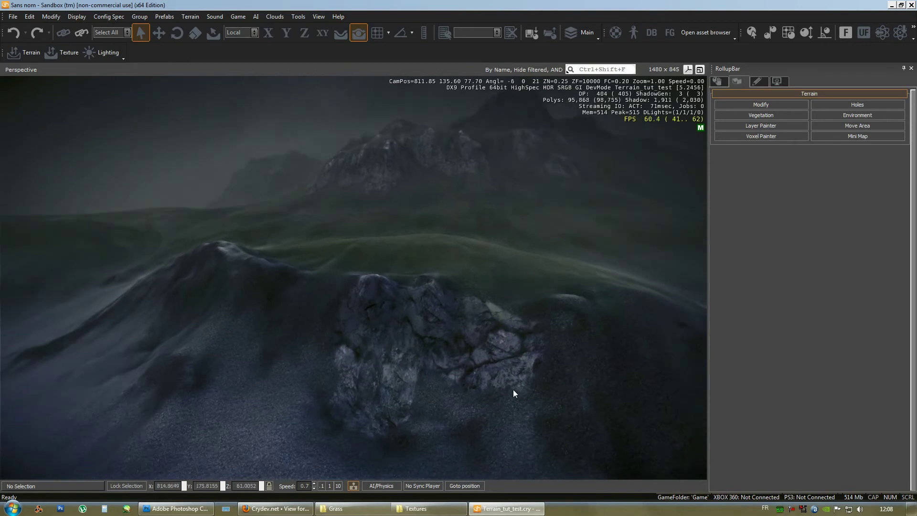
right_click_drag(556, 366, 471, 350)
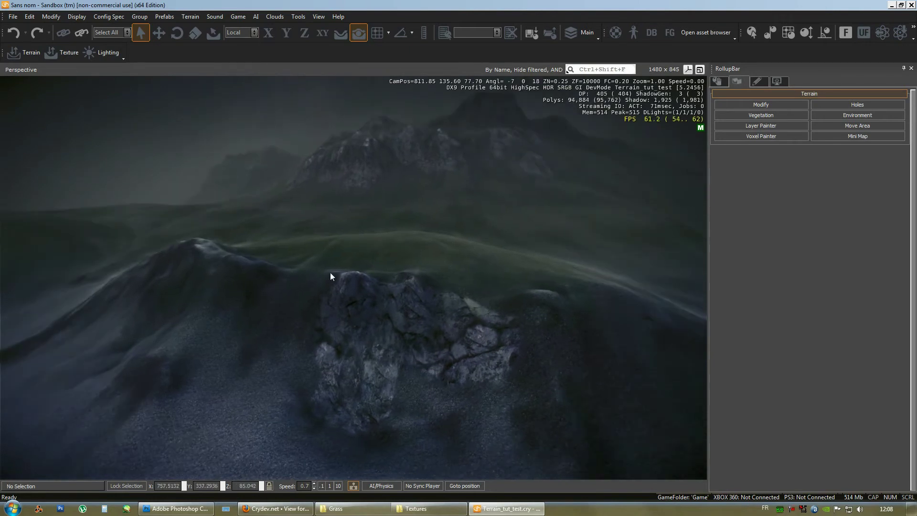
right_click_drag(341, 398, 388, 314)
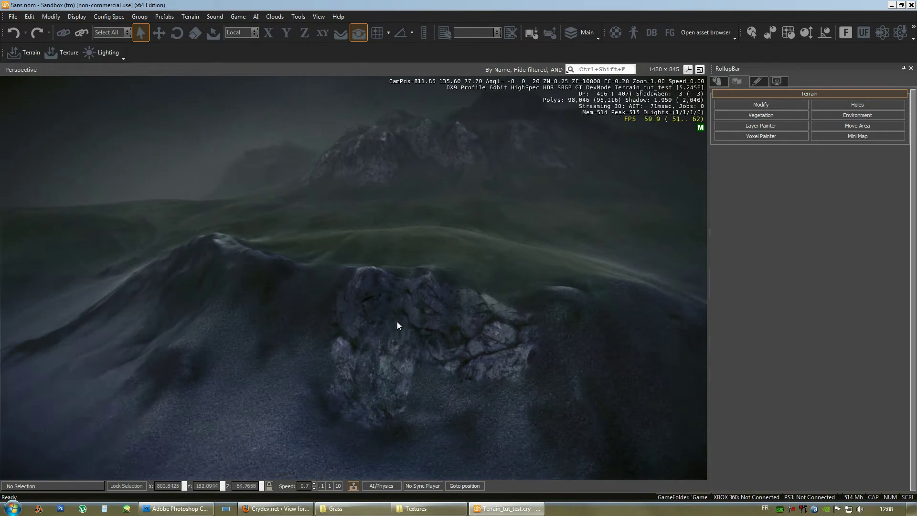
right_click_drag(463, 320, 552, 274)
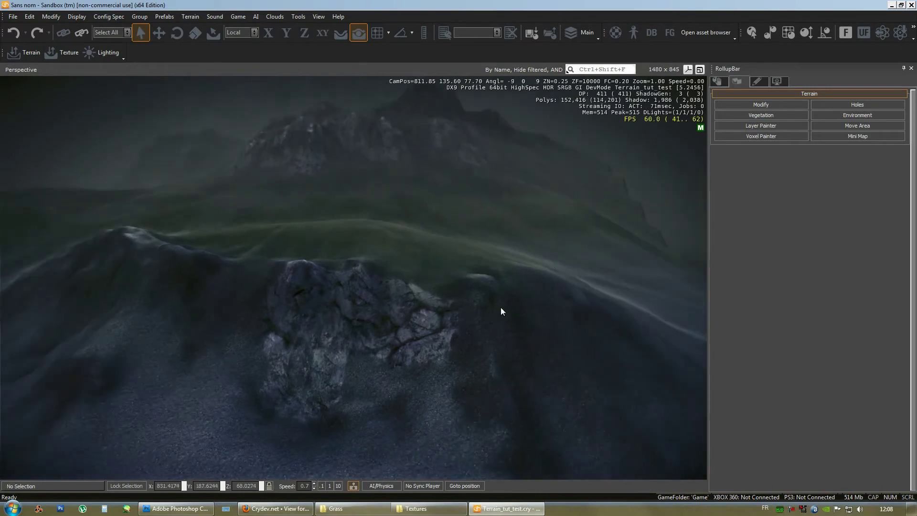
Reopen the Material Editor, expand the Materials folder and start adding a new material
left_click(190, 17)
mouse_move(214, 16)
left_click(474, 2)
left_click(615, 32)
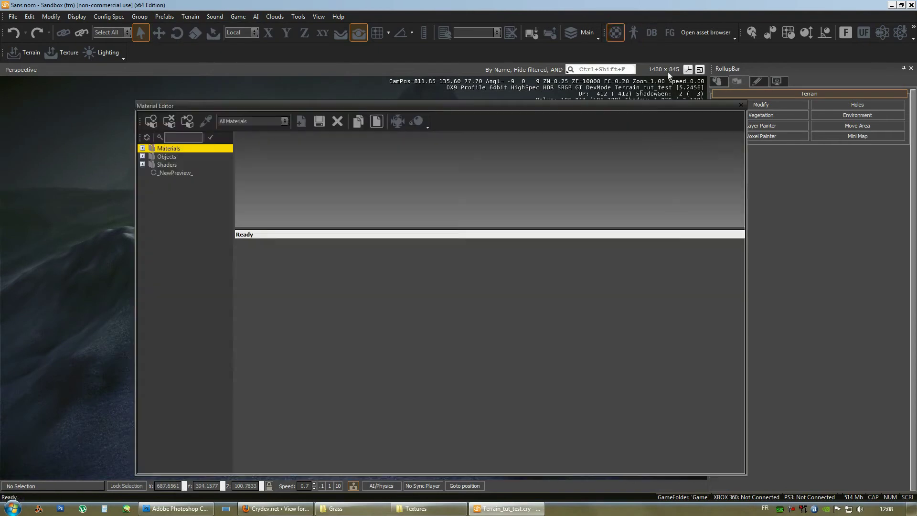
left_click(143, 148)
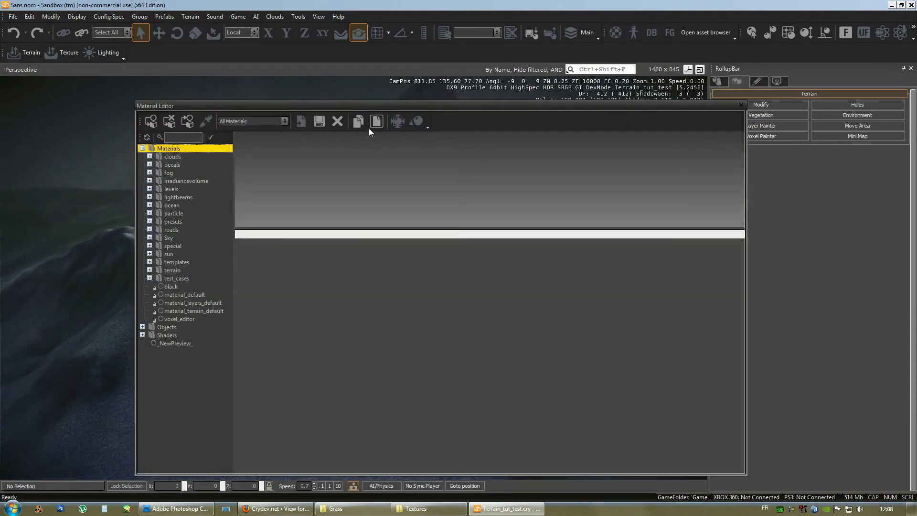
left_click(302, 122)
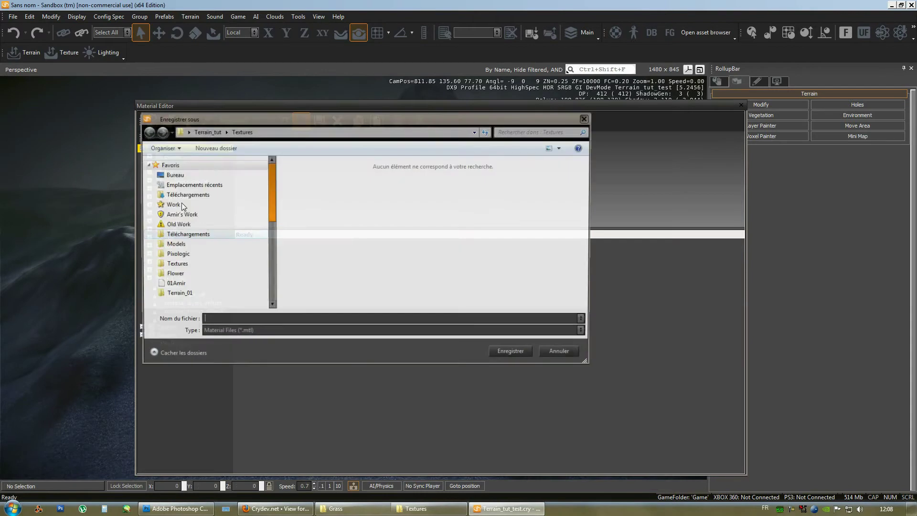
Set the new material's save location to CryENGINE 3.3.5.2456\Game\Materials on drive C
left_click(205, 131)
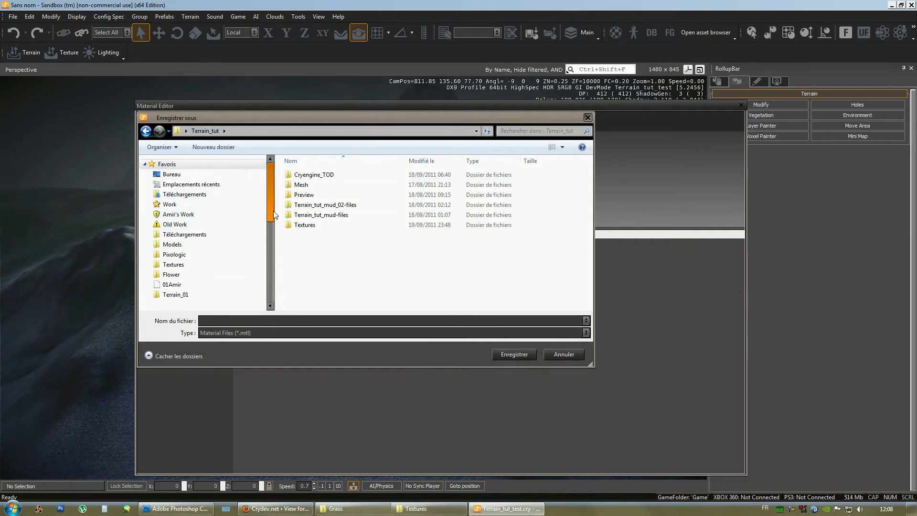
scroll(268, 225, "down", 1)
scroll(268, 229, "down", 5)
left_click(188, 231)
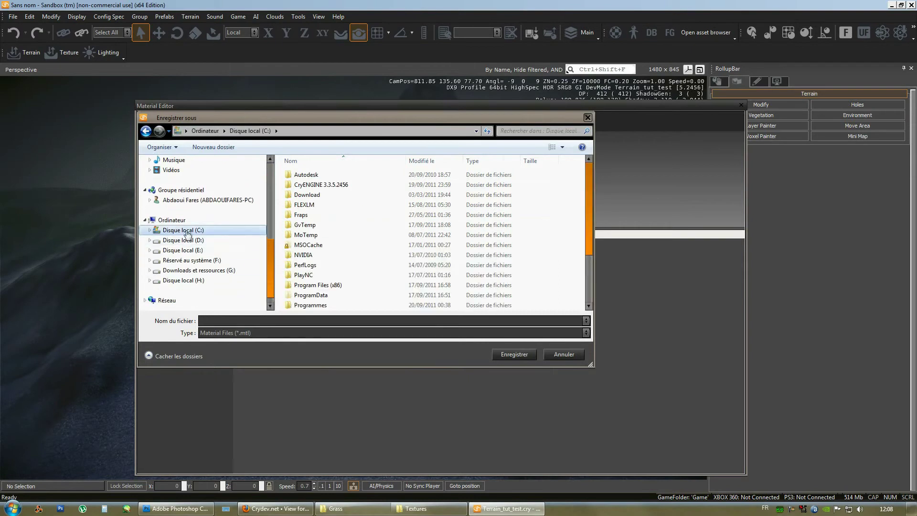
left_click(326, 186)
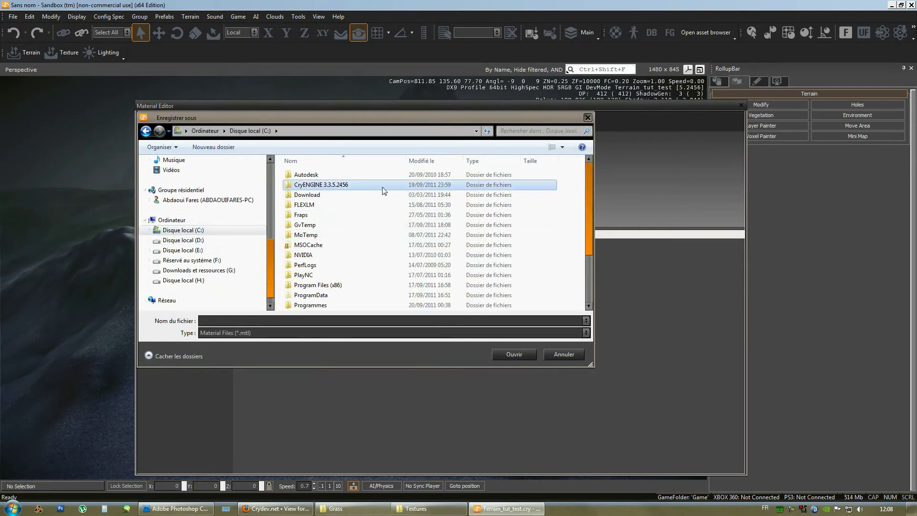
double_click(343, 188)
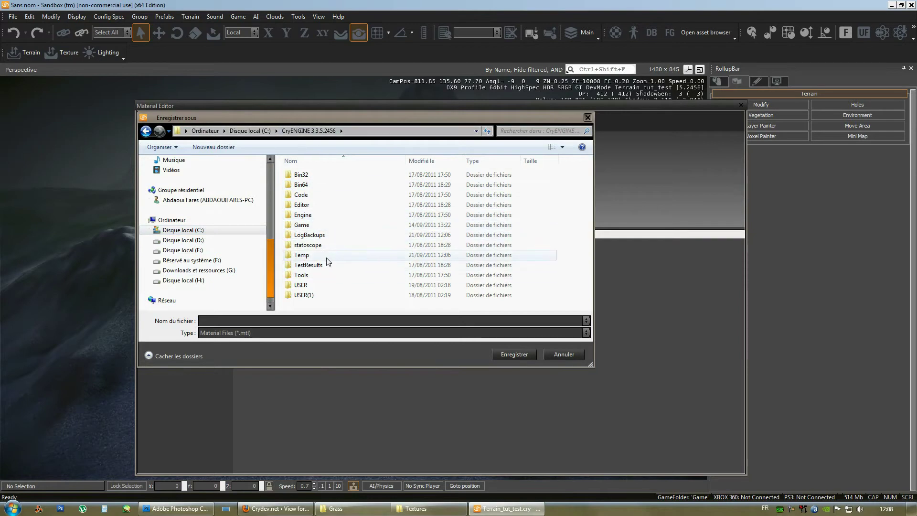
double_click(304, 225)
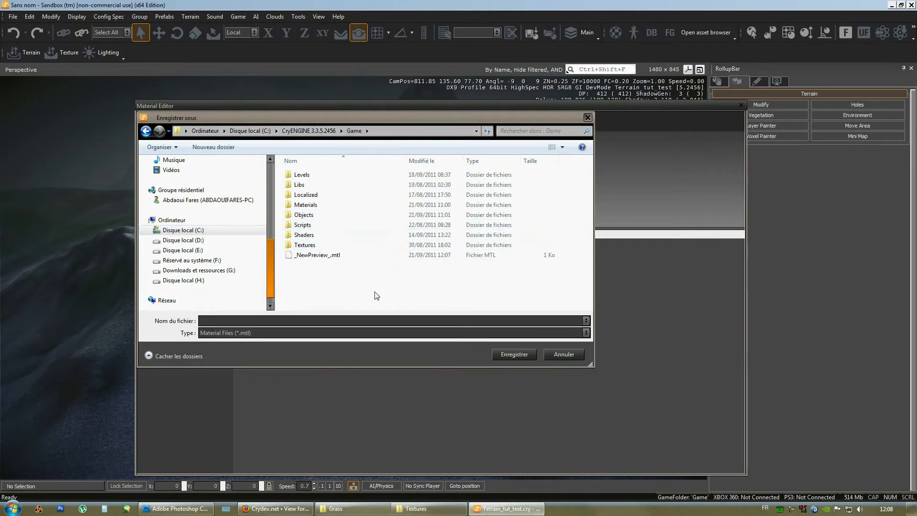
double_click(306, 204)
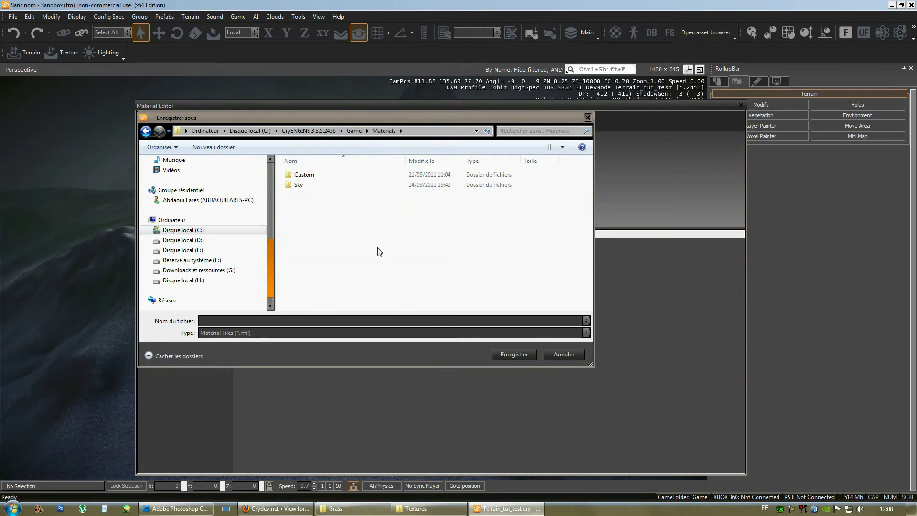
key("BackSpace")
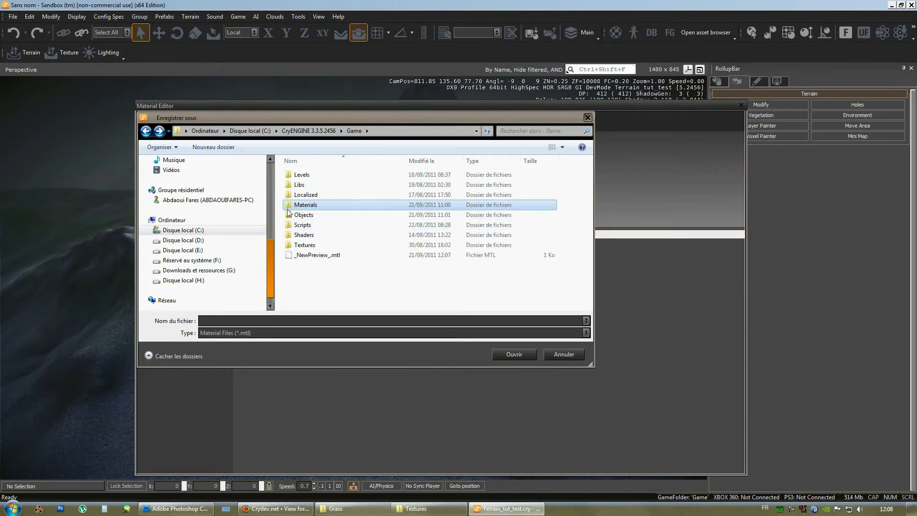
left_click(353, 208)
left_click(315, 307)
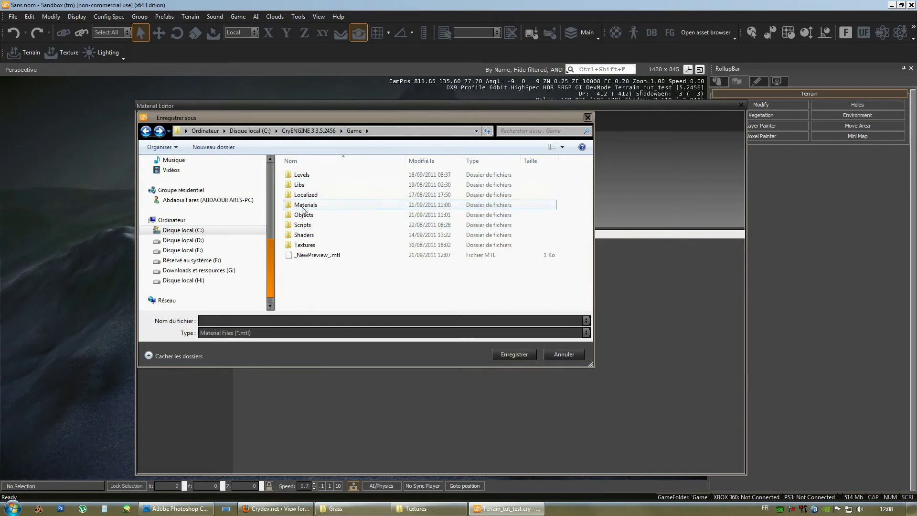
double_click(305, 206)
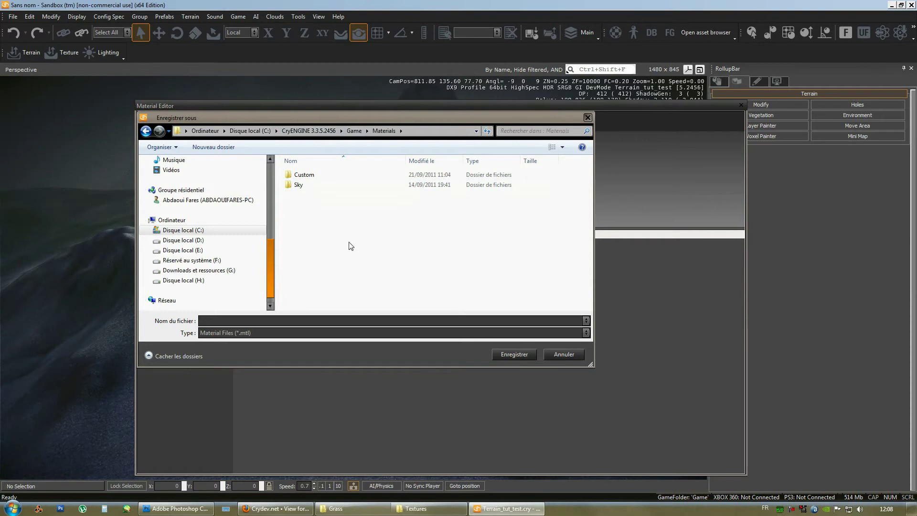
Delete the Custom folder inside Materials and create a new folder named Custom_Terrain there
left_click(310, 172)
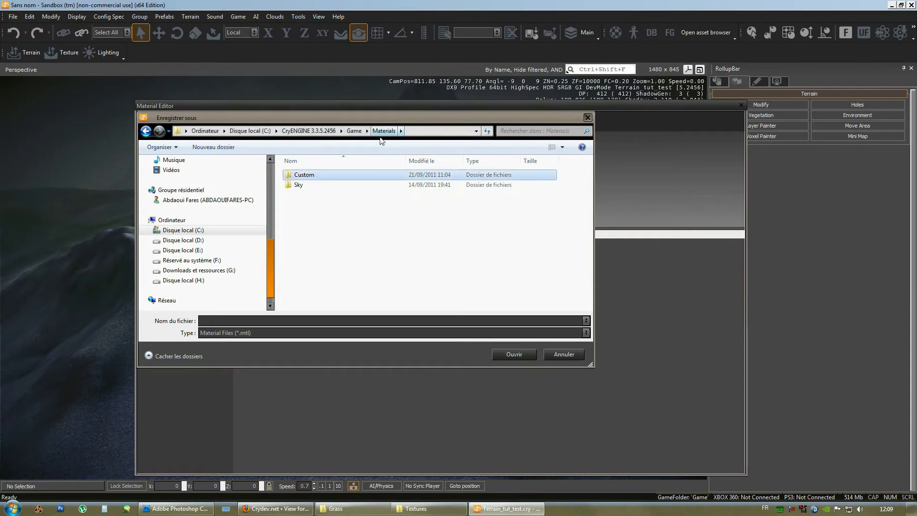
key("Delete")
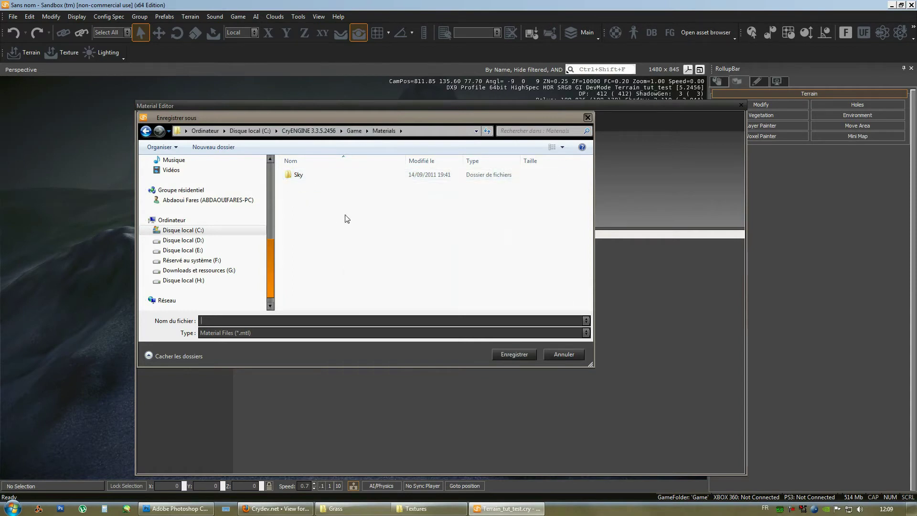
right_click(340, 224)
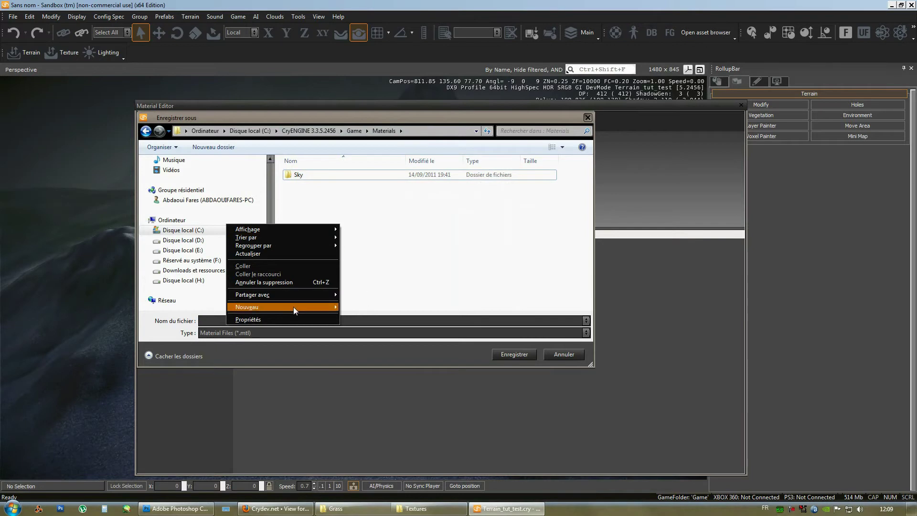
mouse_move(293, 308)
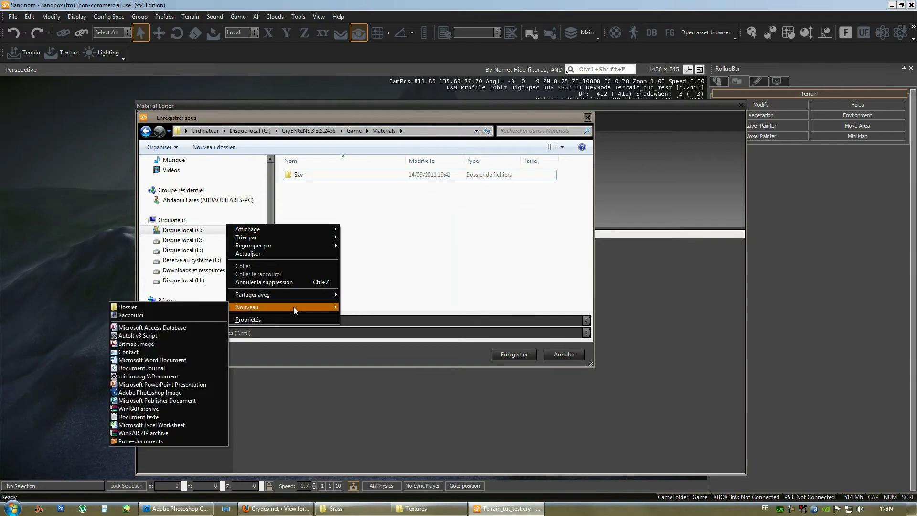
left_click(202, 307)
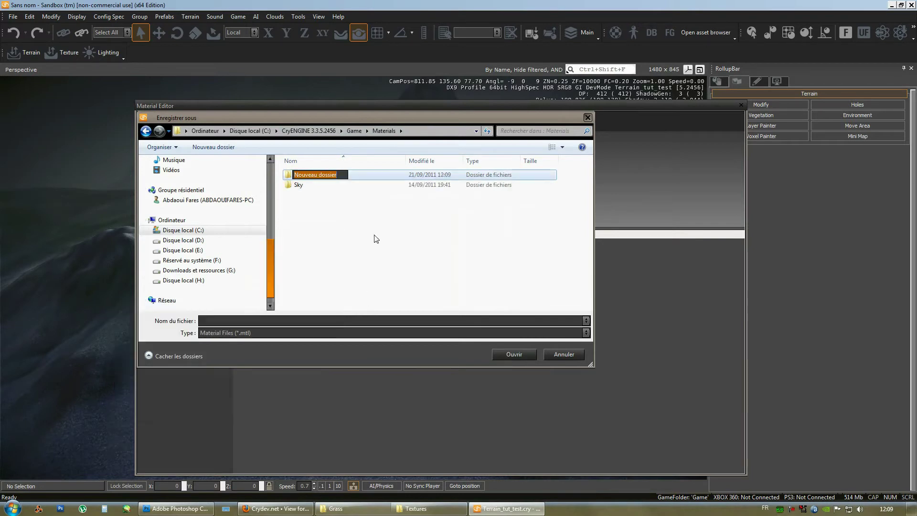
type("Cus")
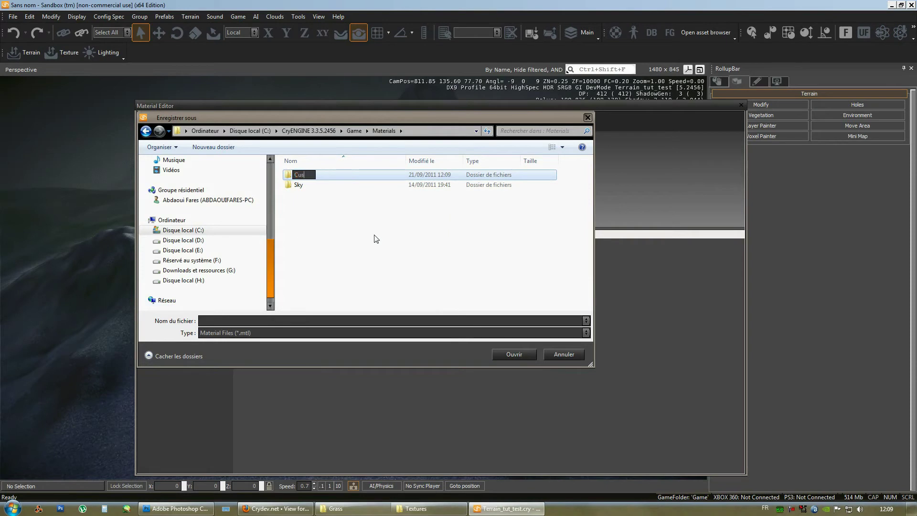
type("tom_Terrain")
key("Return")
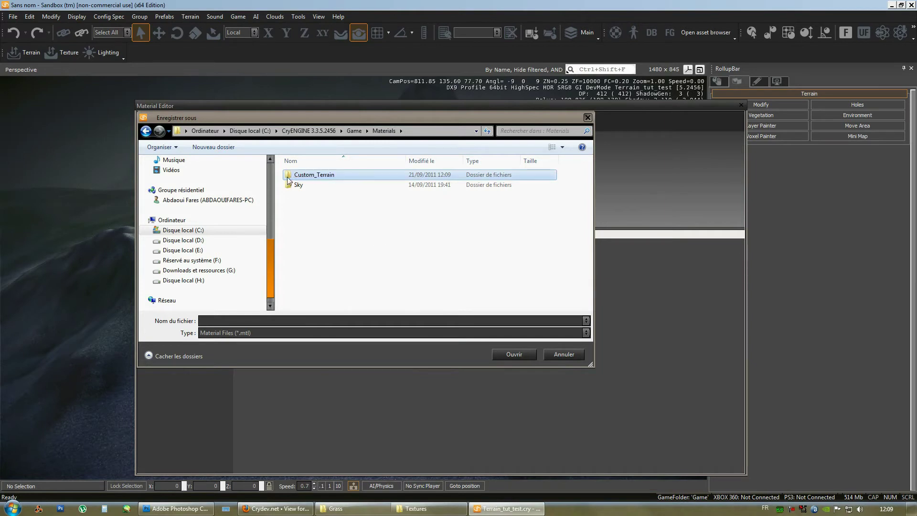
Save the new material as Cliff_custom_01 in the Custom_Terrain folder
double_click(311, 176)
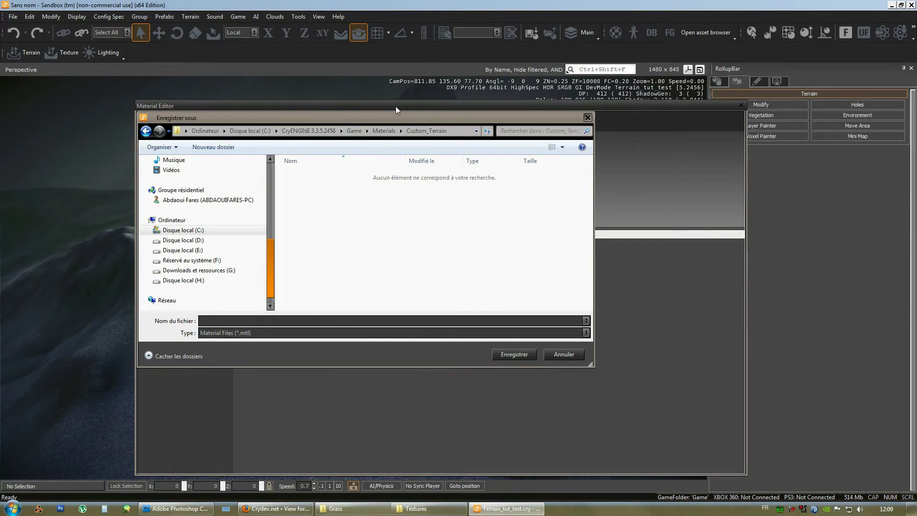
left_click_drag(448, 119, 730, 197)
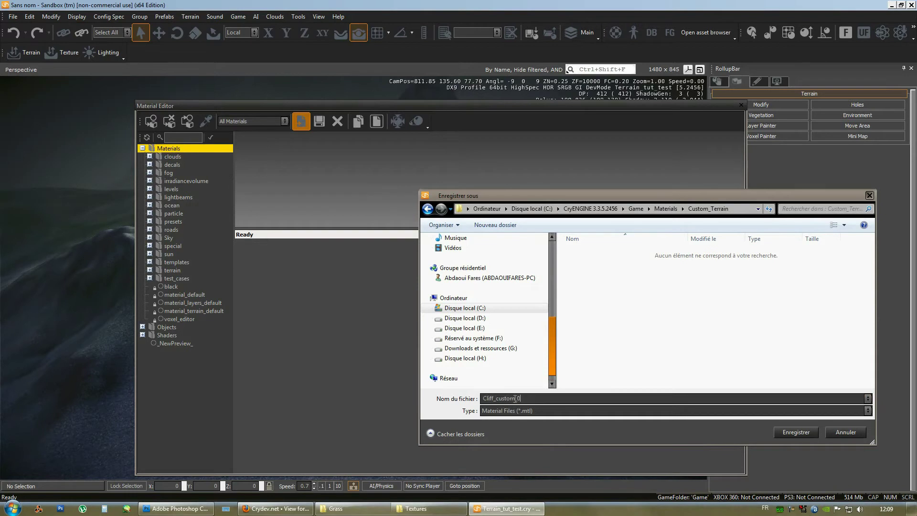
left_click(797, 432)
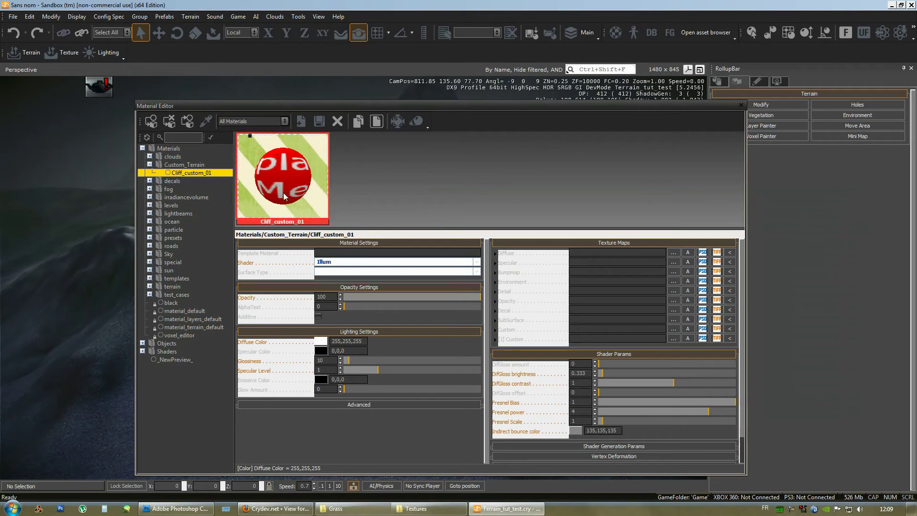
Move the Material Editor aside so that the painted rock patch can be seen in the viewport
right_click(181, 174)
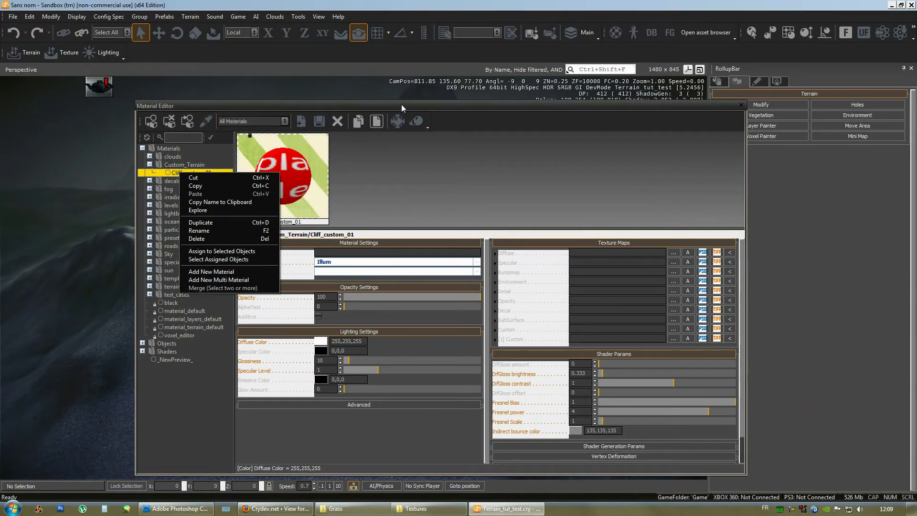
left_click_drag(401, 104, 627, 136)
right_click_drag(283, 279, 240, 130)
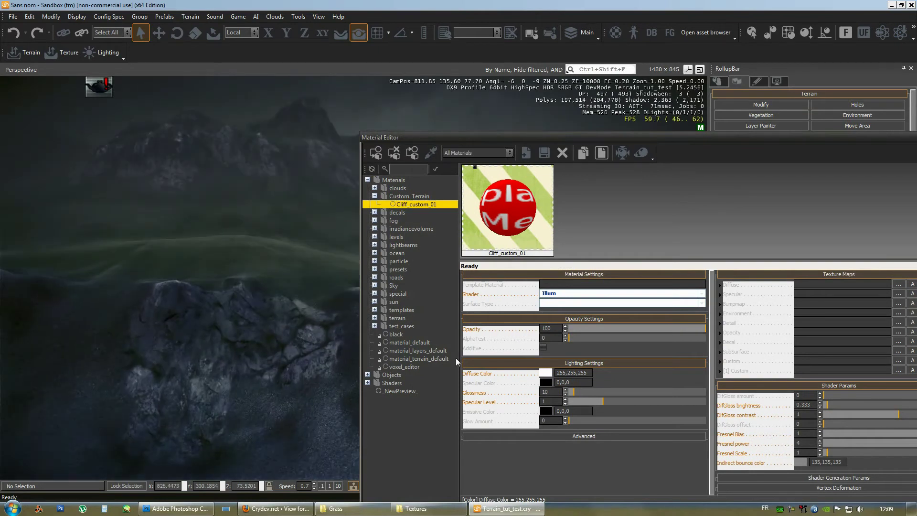
right_click_drag(236, 293, 236, 293)
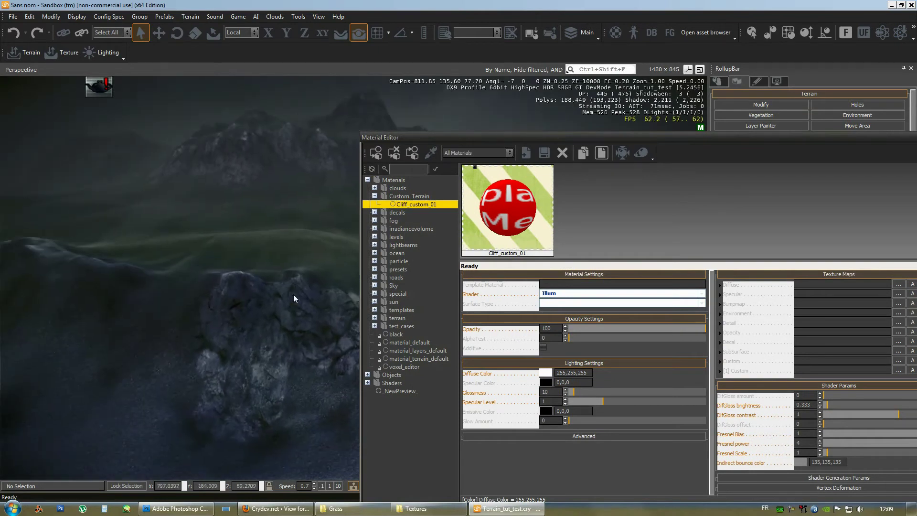
Copy the existing cliff_island_is4_3d material from the terrain materials folder
left_click(369, 318)
left_click(425, 333)
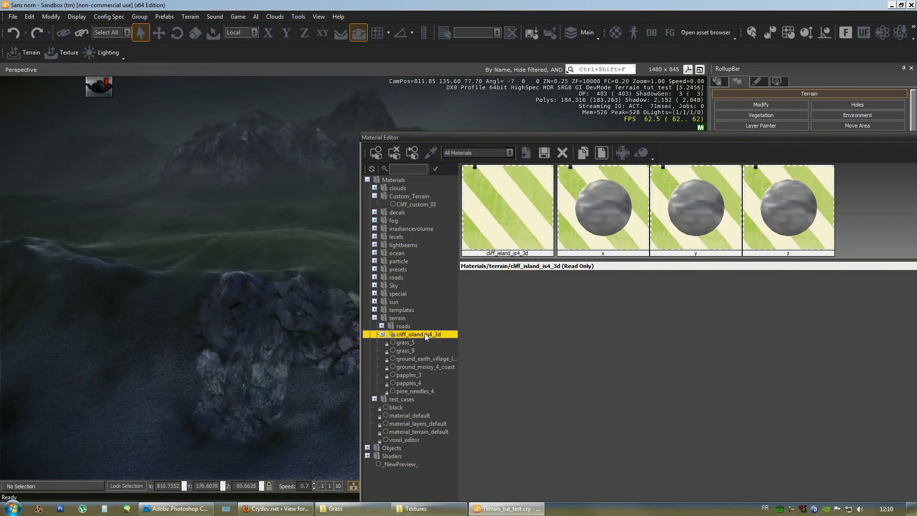
right_click(426, 333)
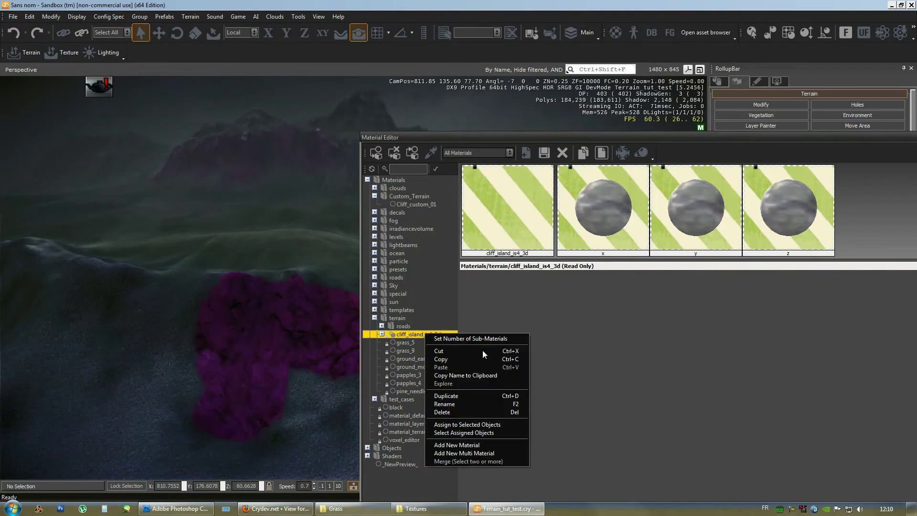
left_click(457, 359)
Paste the copied cliff material into Custom_Terrain and save it as Cliff_custom_02.mtl
left_click(405, 197)
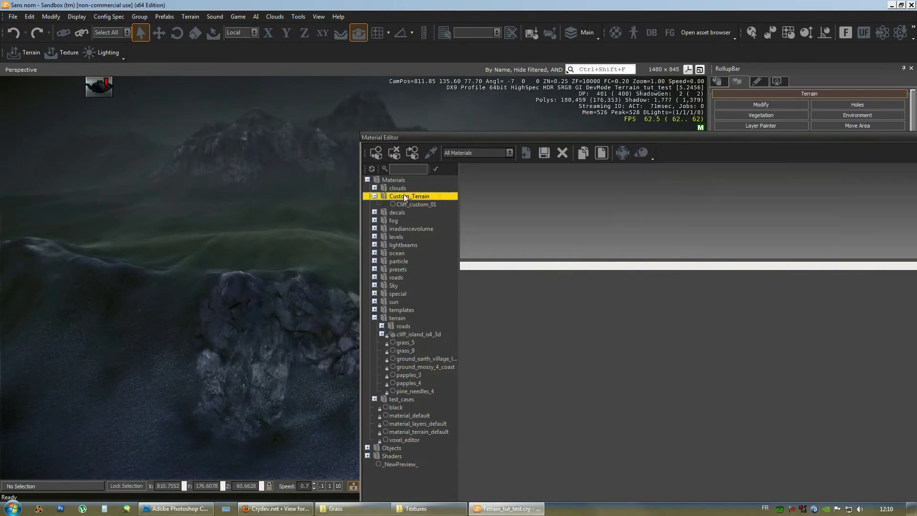
right_click(433, 196)
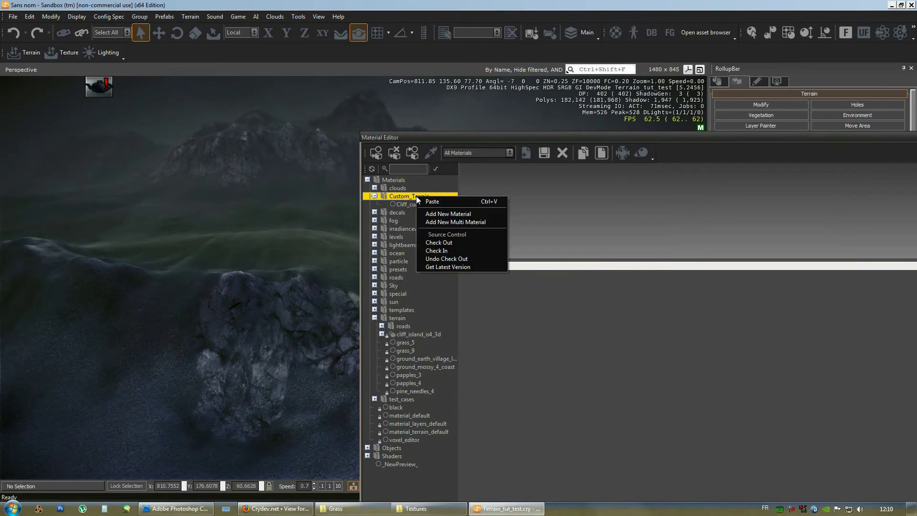
left_click(451, 203)
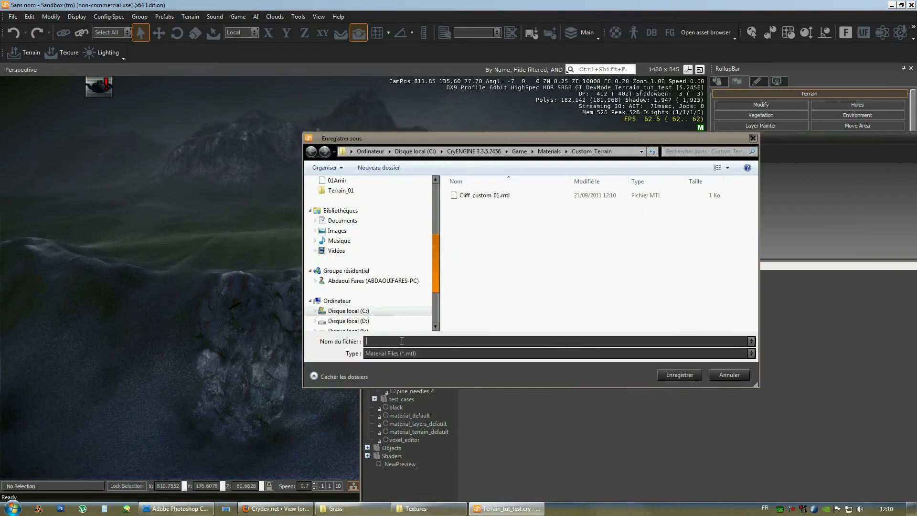
left_click(478, 196)
double_click(405, 340)
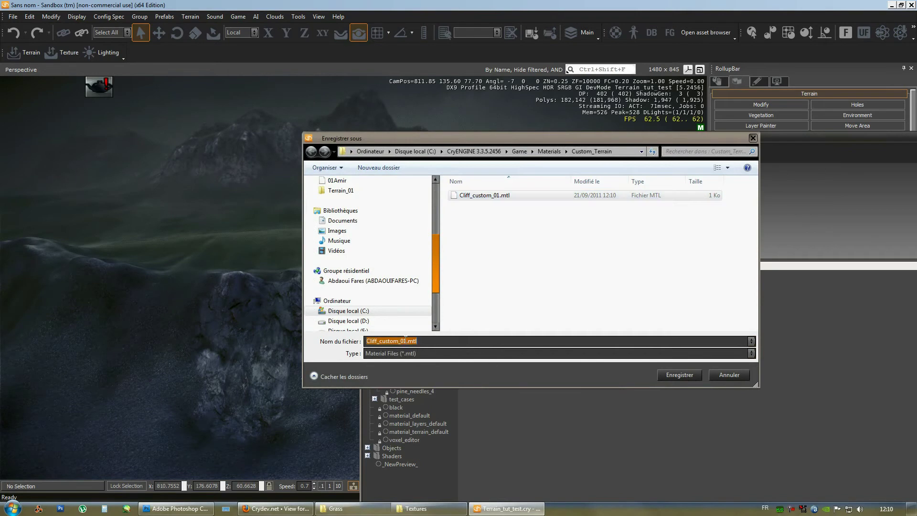
left_click(407, 341)
key("BackSpace")
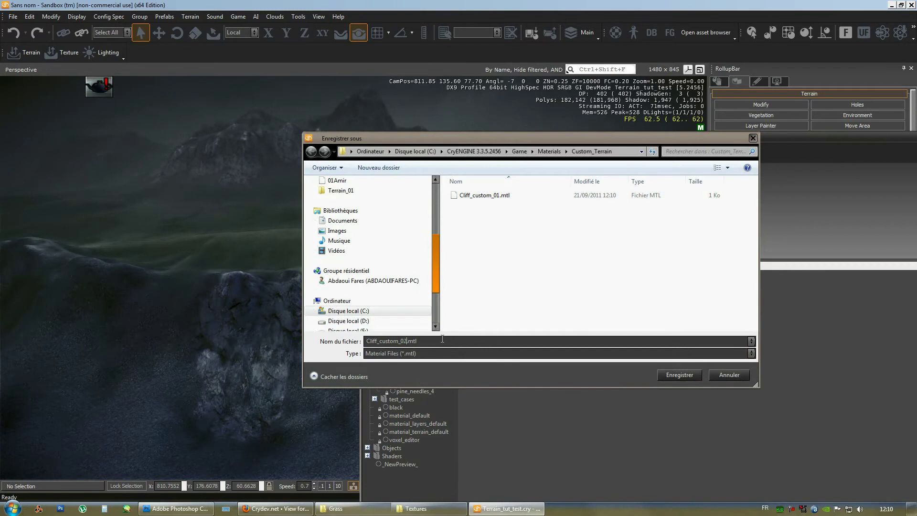
left_click(670, 376)
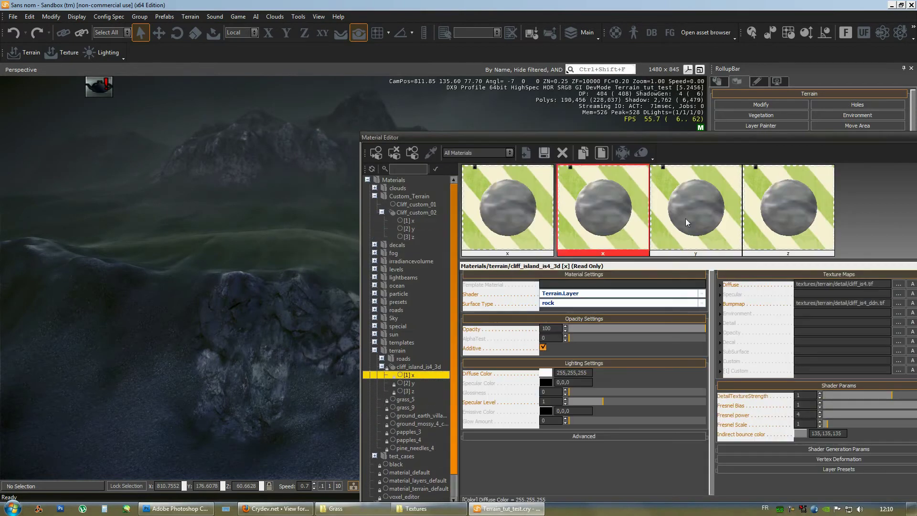
Inspect the y and z sub-materials of cliff_island_is4_3d and look at the rock patch on the terrain
left_click(687, 221)
left_click(773, 222)
right_click_drag(334, 232, 349, 255)
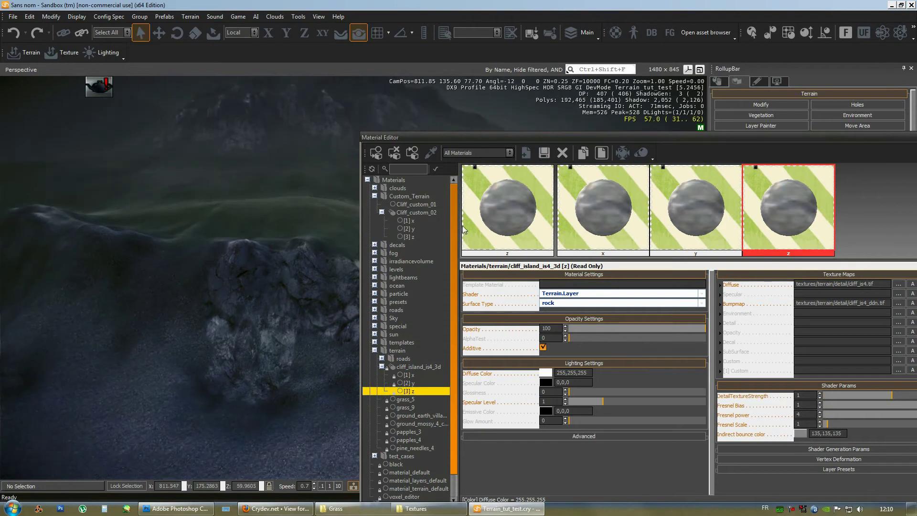
Select and save Cliff_custom_02, with the Terrain Texture Layers window open beside the Material Editor
left_click(413, 213)
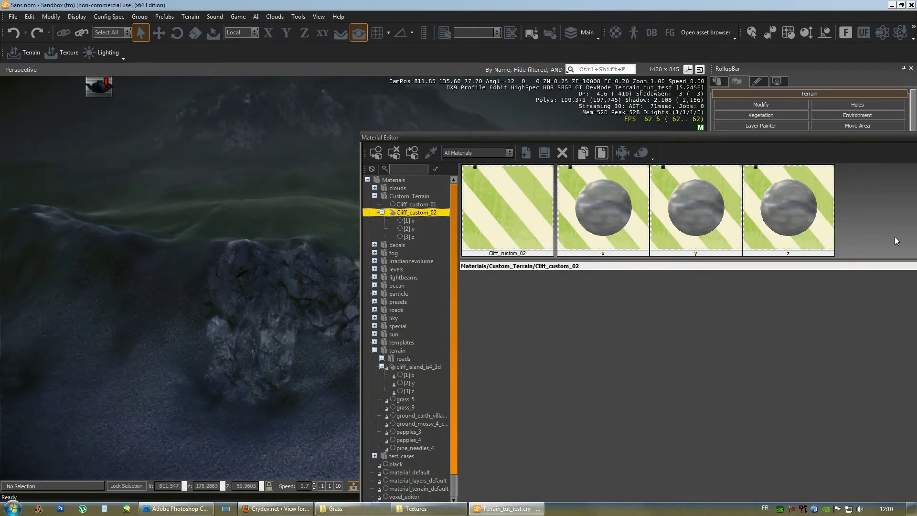
left_click(382, 212)
left_click(190, 16)
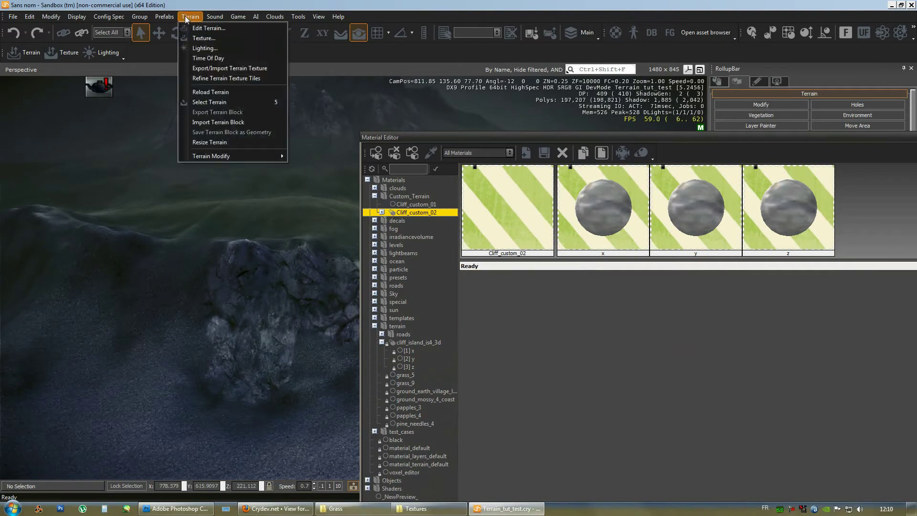
left_click(204, 38)
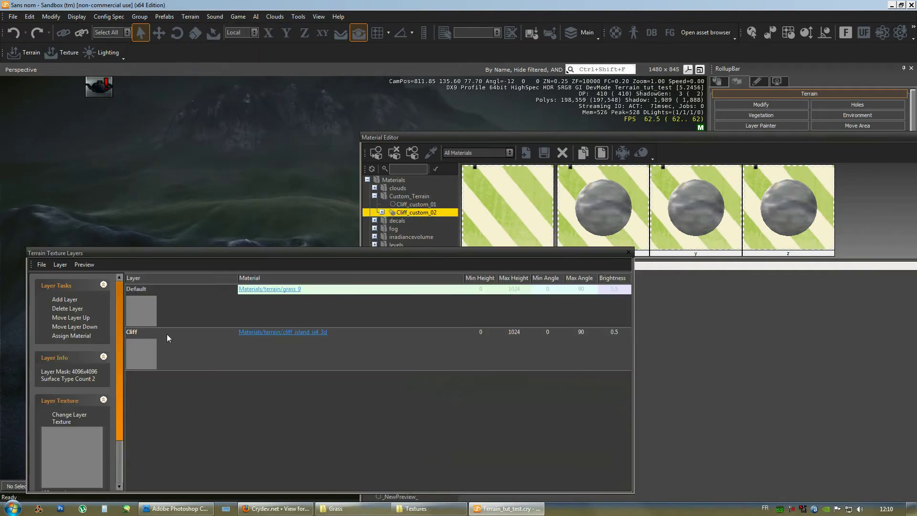
left_click(132, 332)
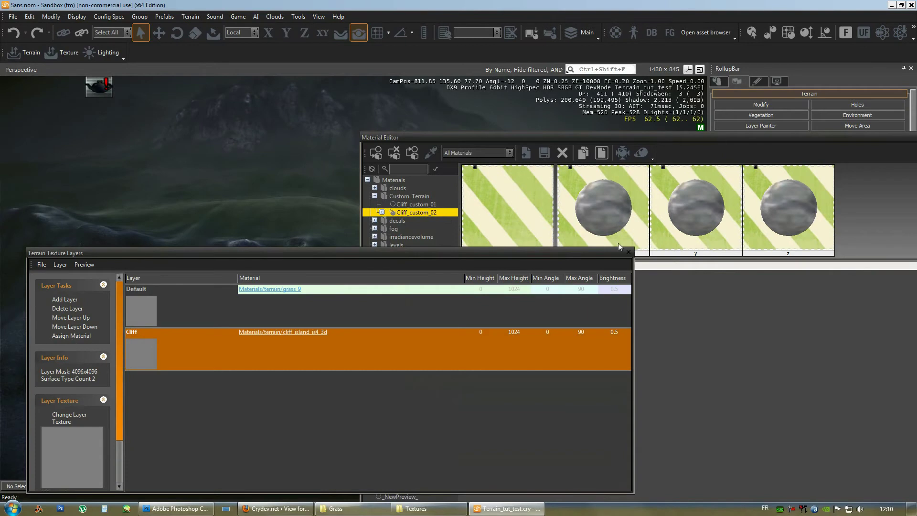
left_click_drag(554, 144, 719, 130)
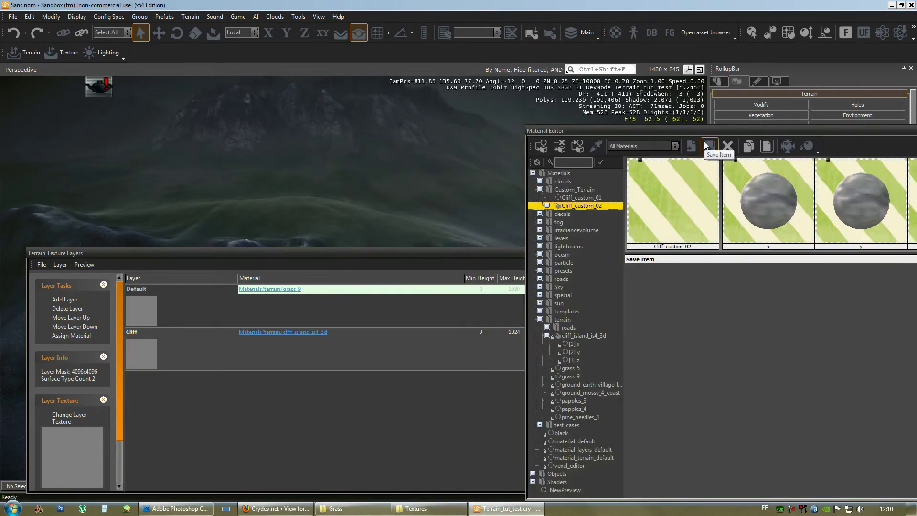
left_click(707, 147)
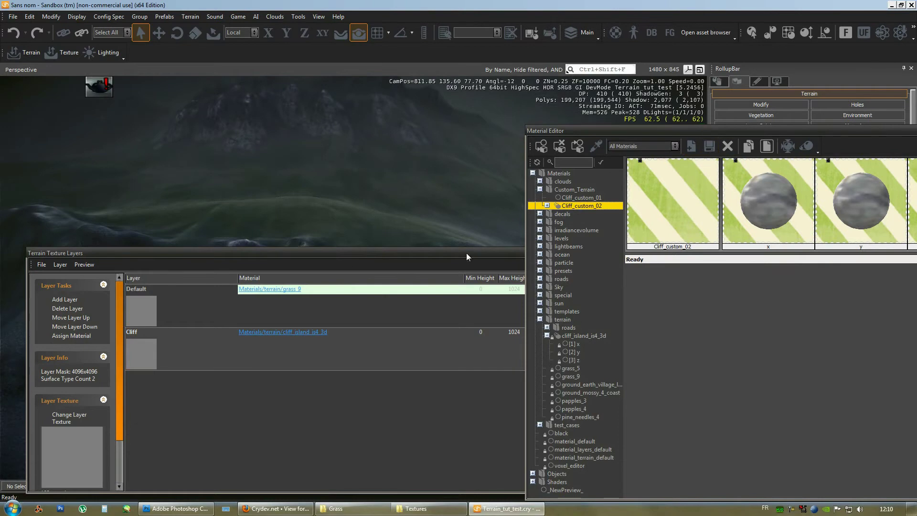
Assign Cliff_custom_02 to the Cliff layer, close the layers window and check the rock patch
left_click(142, 351)
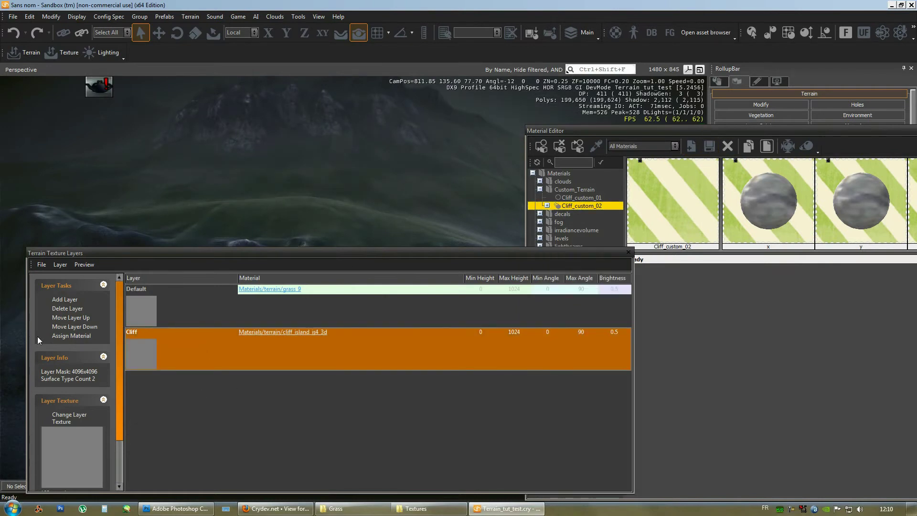
left_click(71, 335)
right_click_drag(383, 208, 476, 212)
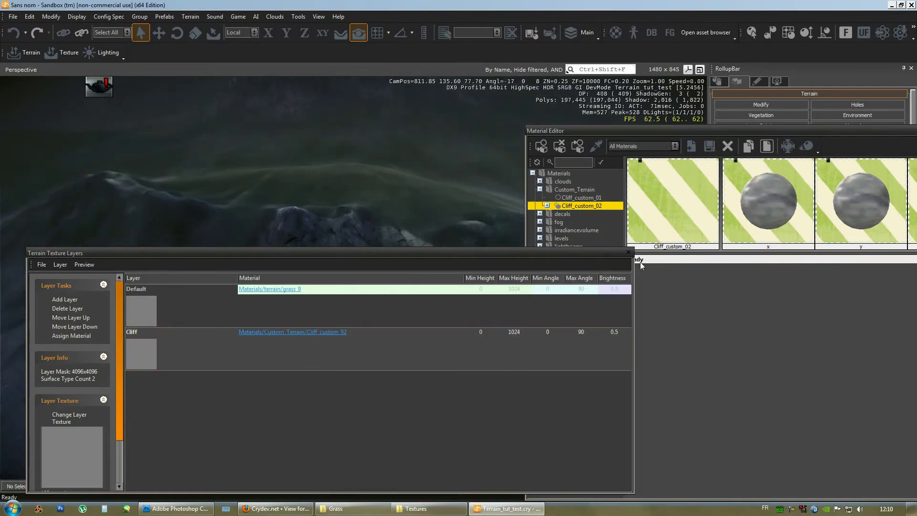
left_click(628, 253)
right_click_drag(348, 279, 373, 296)
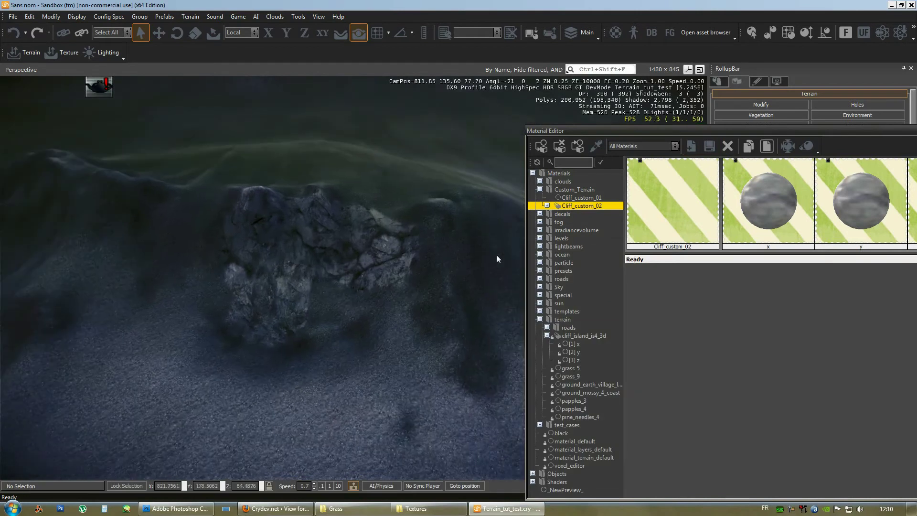
From Cliff_custom_02, select the x sub-material, set its diffuse color to gray 107,107,107 and check the terrain
double_click(588, 206)
left_click(764, 210)
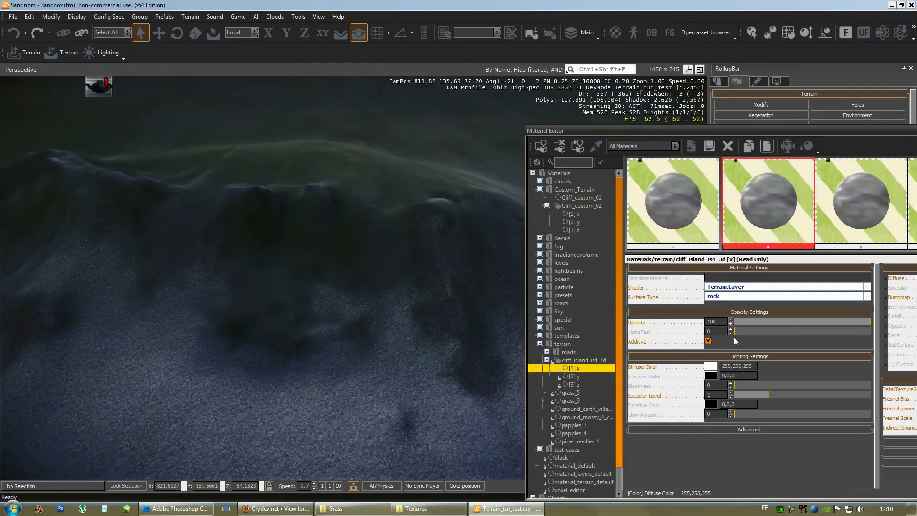
left_click(712, 367)
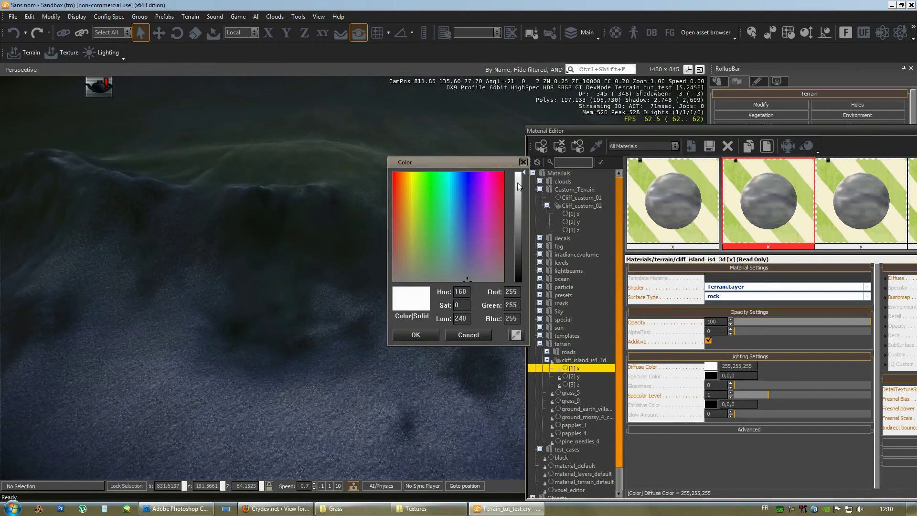
left_click_drag(521, 183, 524, 236)
left_click(416, 337)
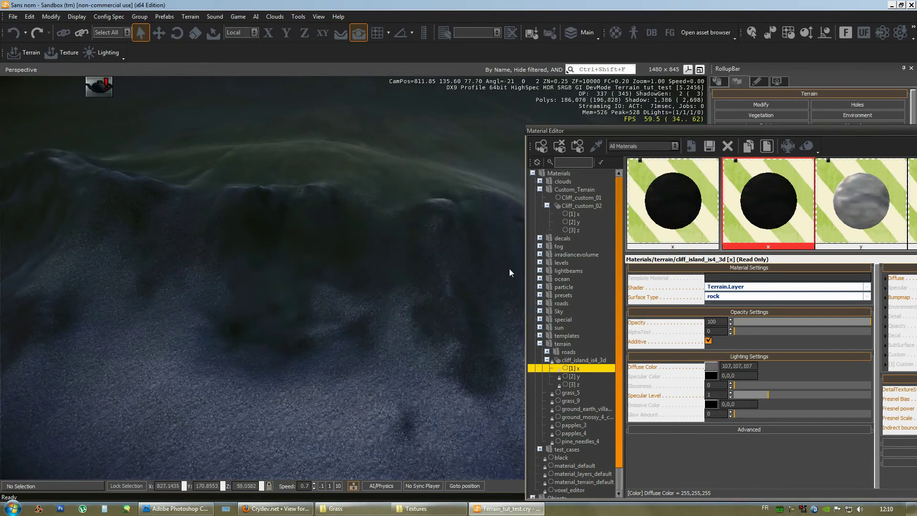
right_click_drag(399, 281, 385, 289)
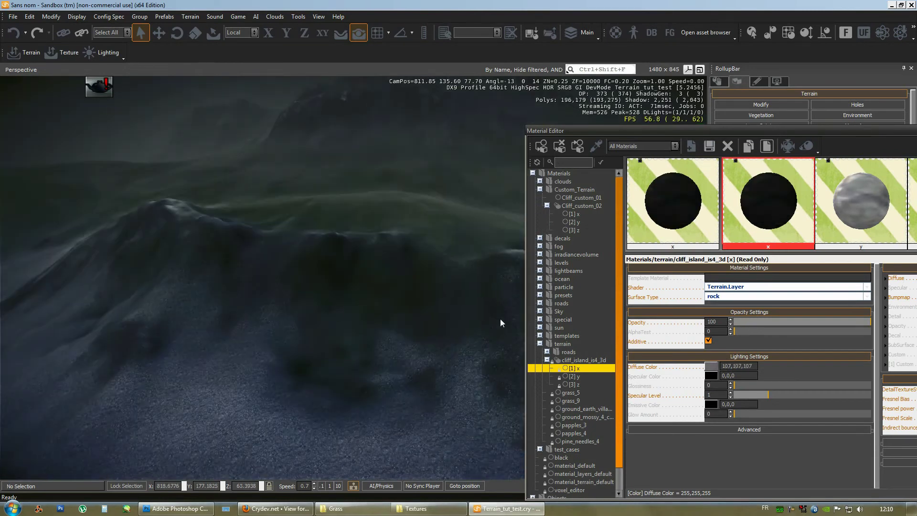
In the terrain texture layers, reassign Cliff_custom_02 to the Cliff layer, check the rock patch and close the layers window
left_click(190, 16)
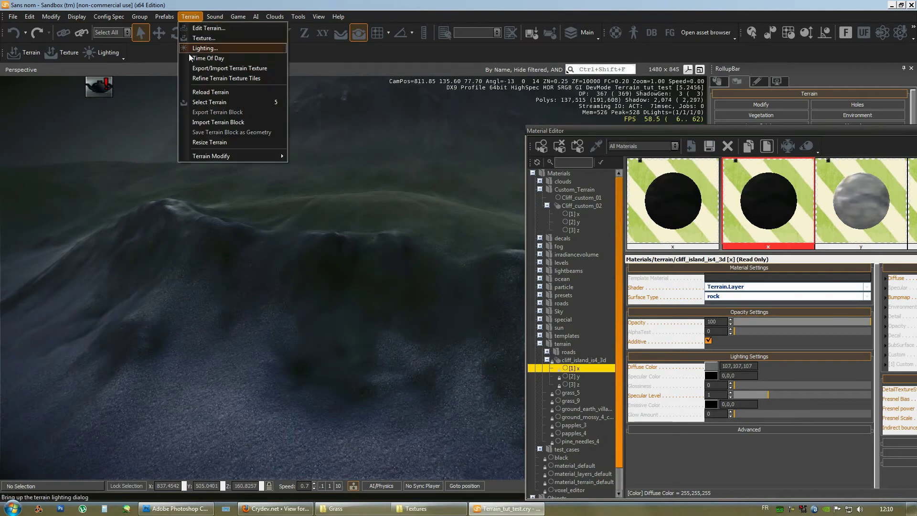
left_click(201, 38)
left_click(161, 352)
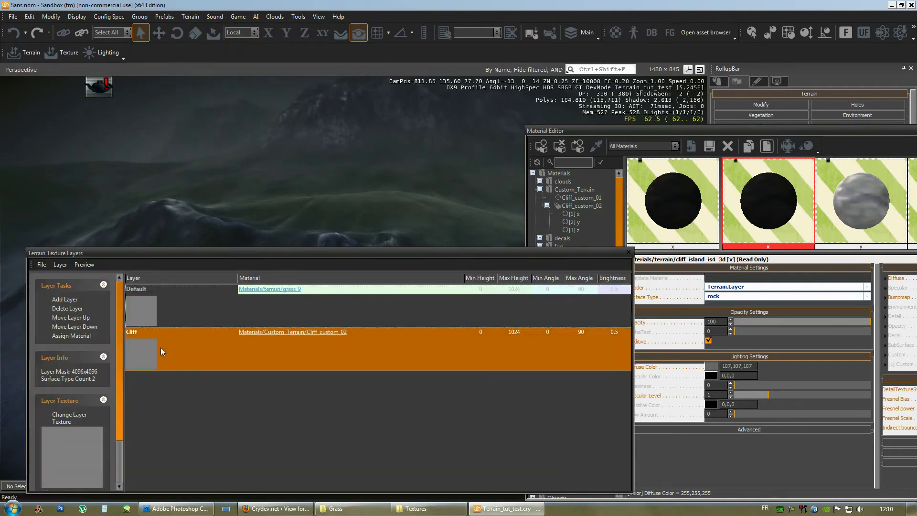
left_click(317, 333)
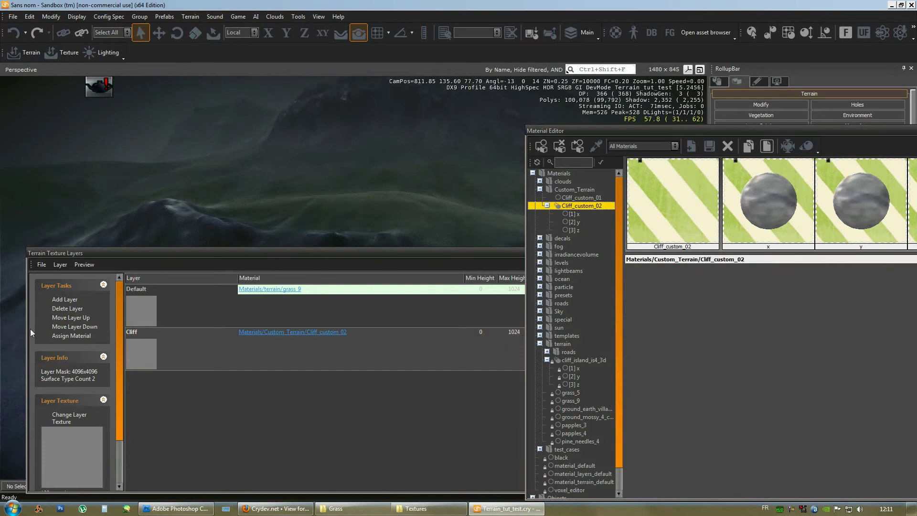
left_click(62, 339)
right_click_drag(380, 189, 379, 190)
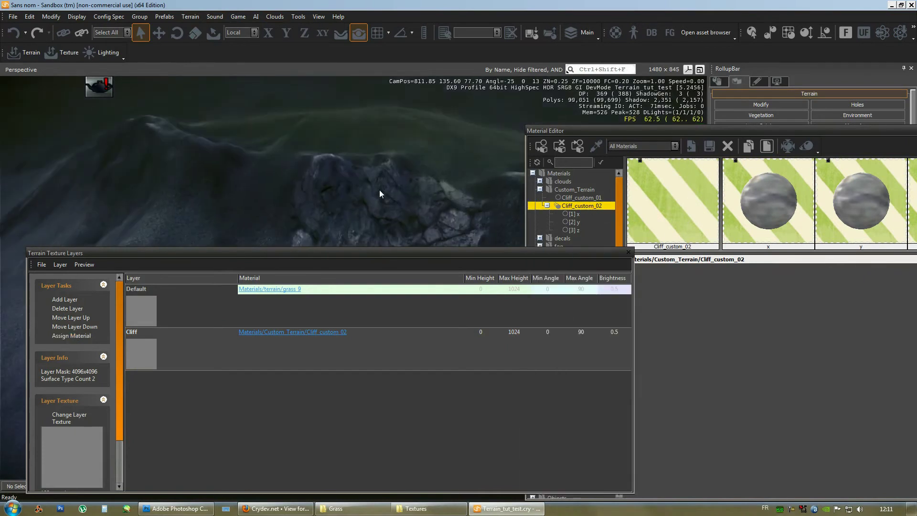
left_click(629, 253)
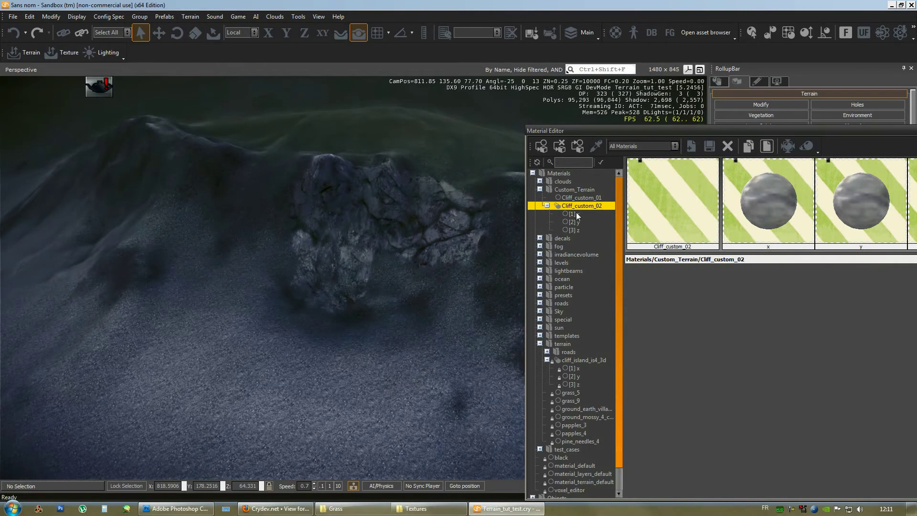
Inspect the Cliff_custom_02 sub-materials and the x sub-material of cliff_island_is4_3d, and look at the terrain up close
left_click(575, 213)
left_click(847, 208)
left_click_drag(766, 131, 607, 132)
left_click(756, 199)
left_click(702, 200)
left_click(597, 200)
right_click_drag(236, 286, 234, 286)
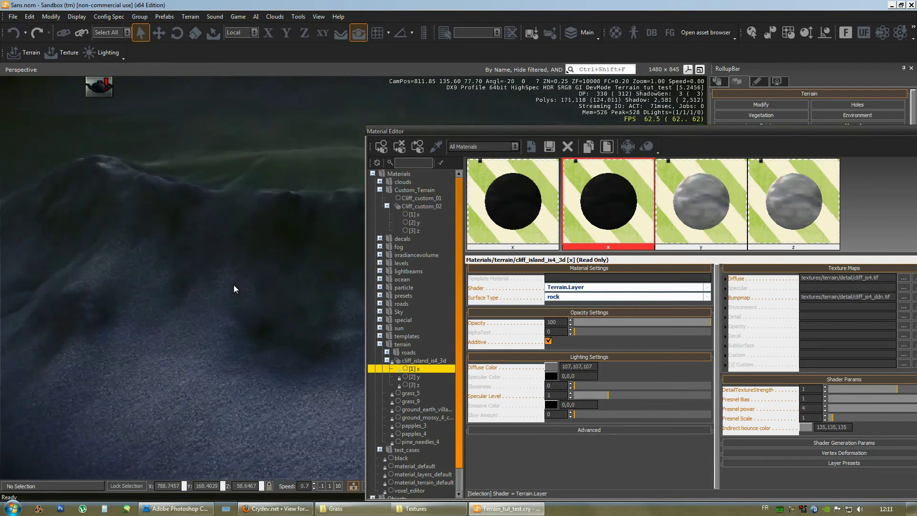
key("w")
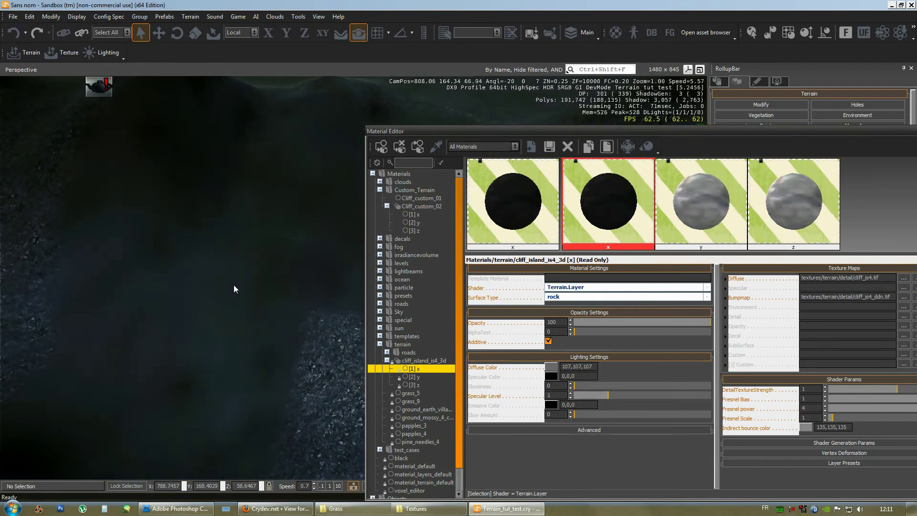
Set the diffuse color of the y sub-material of cliff_island_is4_3d to gray 182,182,182
left_click(684, 220)
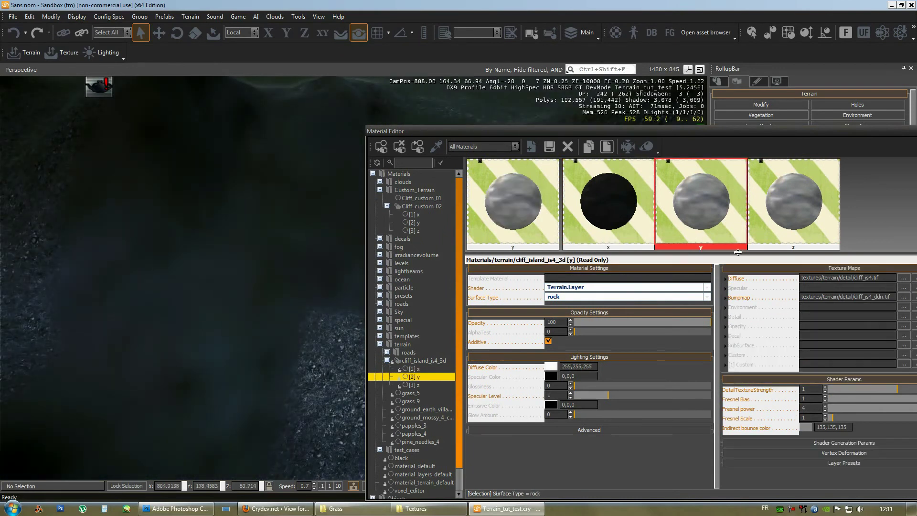
left_click(551, 367)
left_click_drag(524, 191, 522, 203)
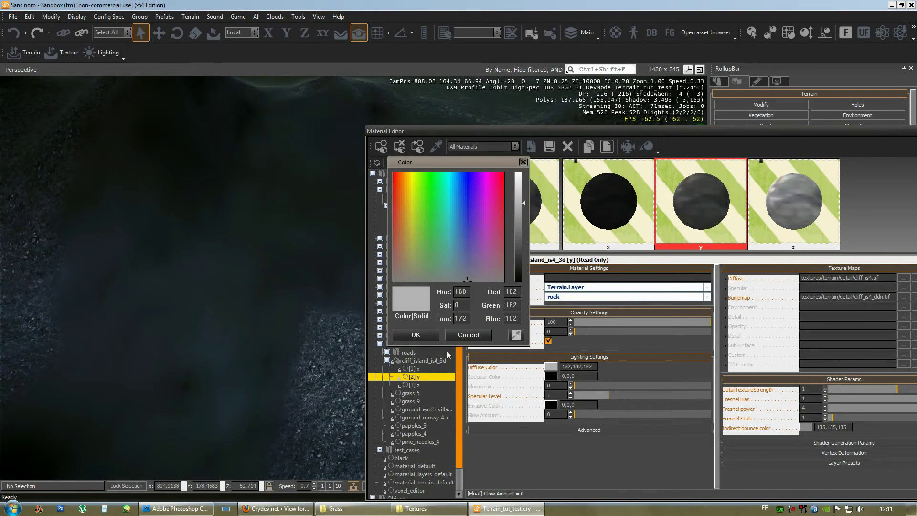
left_click(416, 335)
Set the diffuse color of the z sub-material of cliff_island_is4_3d to gray 148,148,148
left_click(794, 211)
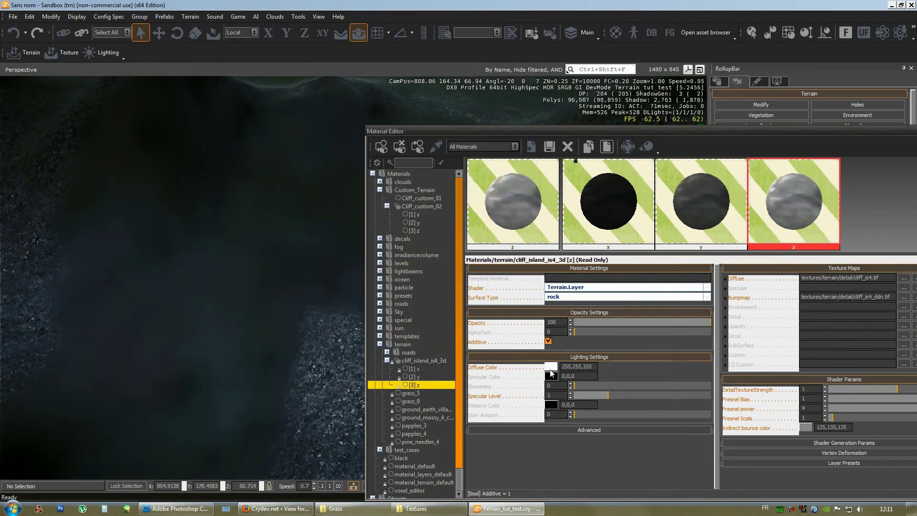
left_click(551, 368)
left_click_drag(524, 181, 524, 218)
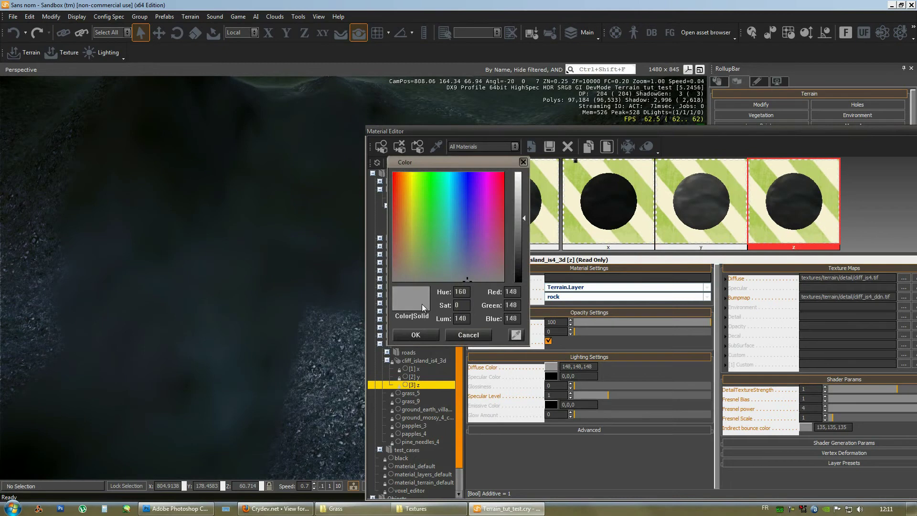
left_click(411, 336)
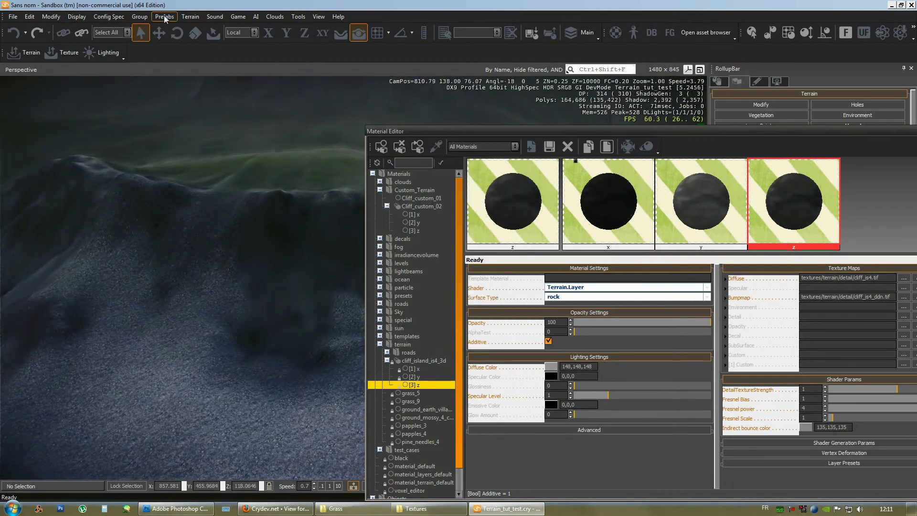
Reopen the terrain texture layers, close the Material Editor and check the Cliff layer's rock patch on the terrain
left_click(190, 17)
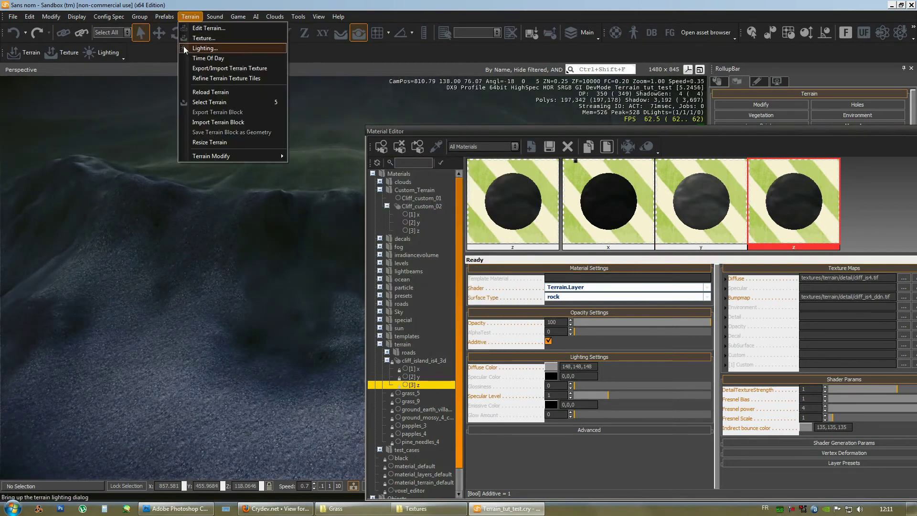
left_click(185, 38)
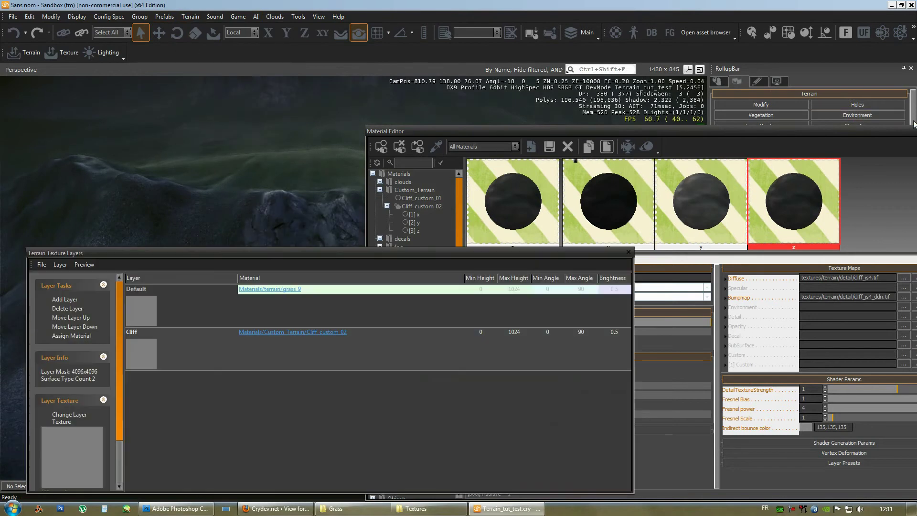
left_click_drag(881, 135, 684, 146)
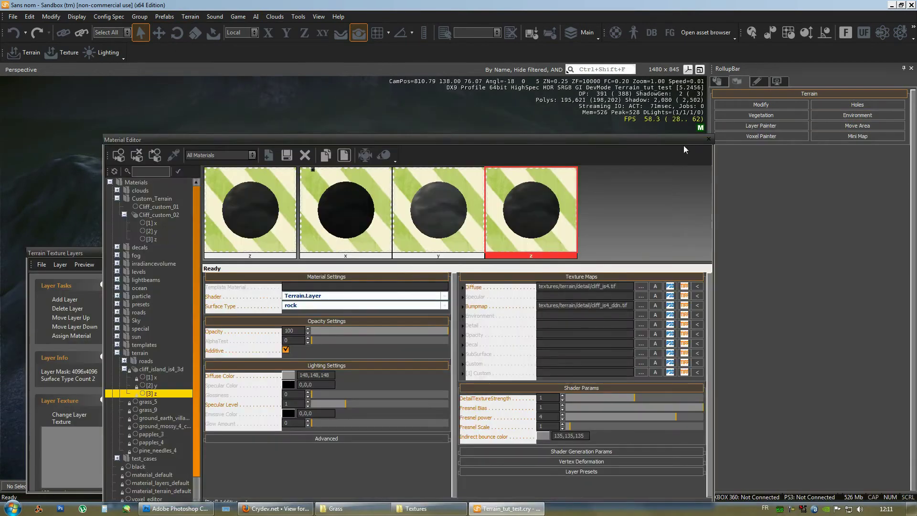
left_click(709, 140)
left_click(168, 356)
right_click_drag(311, 244, 380, 197)
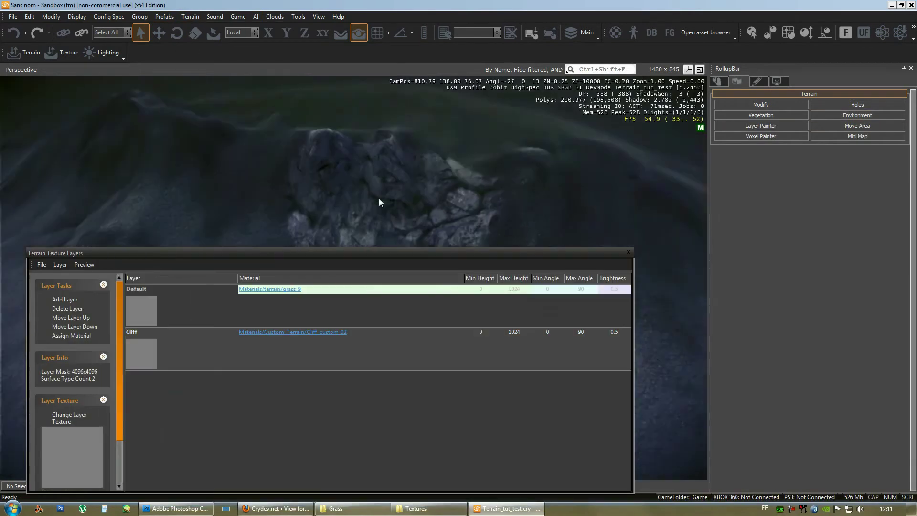
left_click(628, 252)
Look over the rock patch on the ridge and save the Terrain_tut_test level
right_click_drag(435, 248, 443, 284)
key("w")
key("s")
key("s")
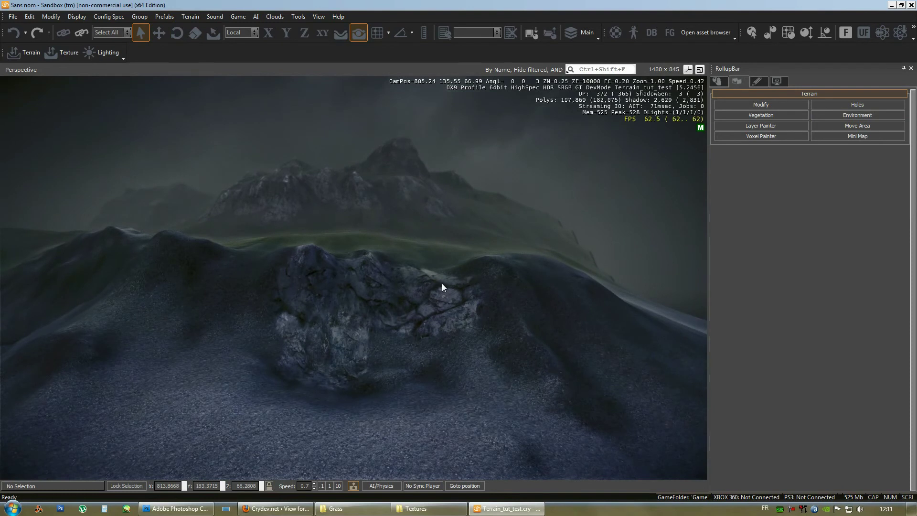
key("d")
right_click_drag(442, 284, 442, 285)
left_click(14, 18)
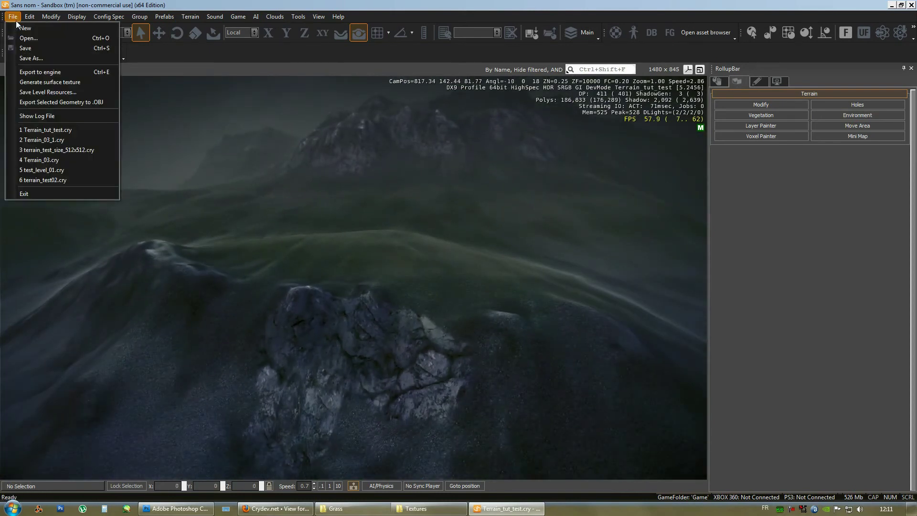
left_click(18, 50)
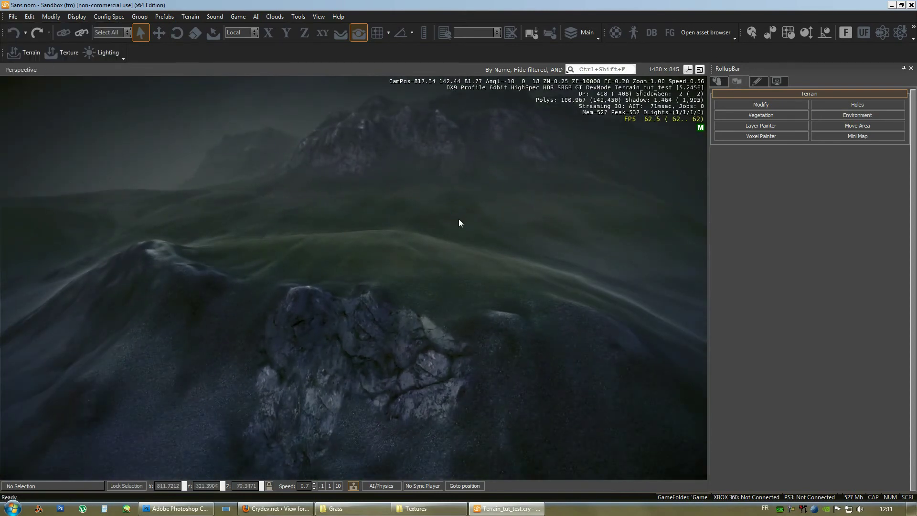
Reopen the Material Editor and select Cliff_custom_02 in the Custom_Terrain folder
right_click_drag(449, 188, 466, 227)
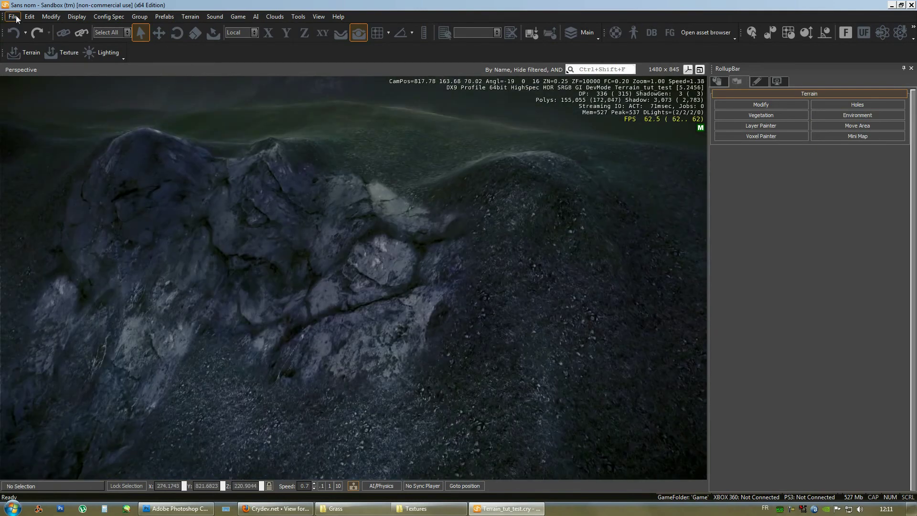
right_click_drag(429, 295, 429, 294)
key("s")
left_click(190, 17)
left_click(616, 33)
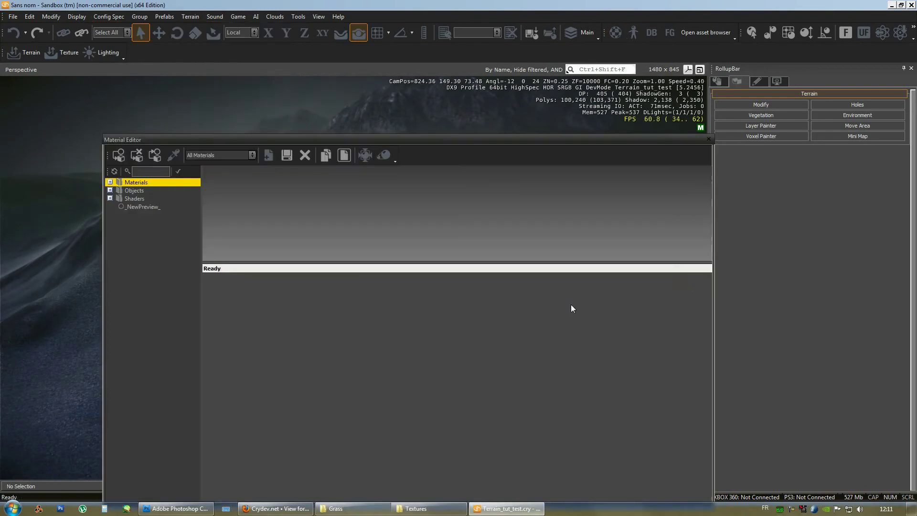
left_click(110, 182)
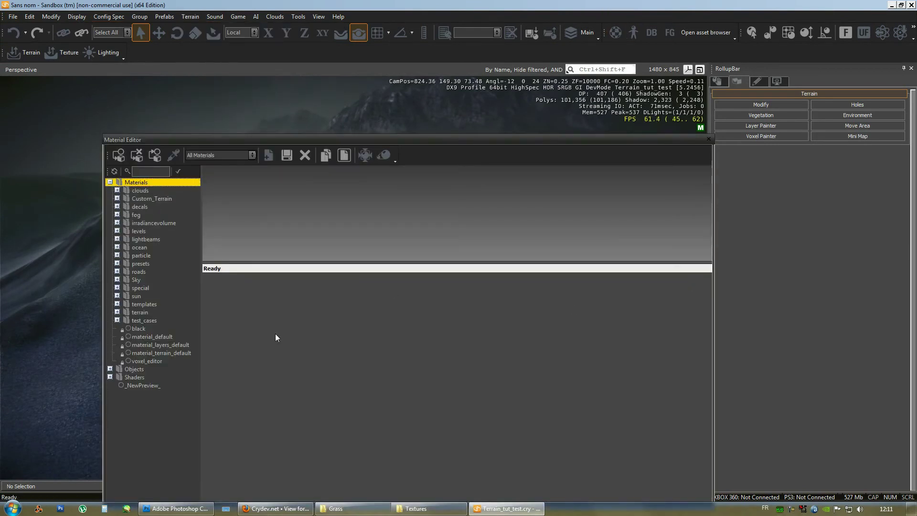
double_click(114, 199)
left_click(159, 215)
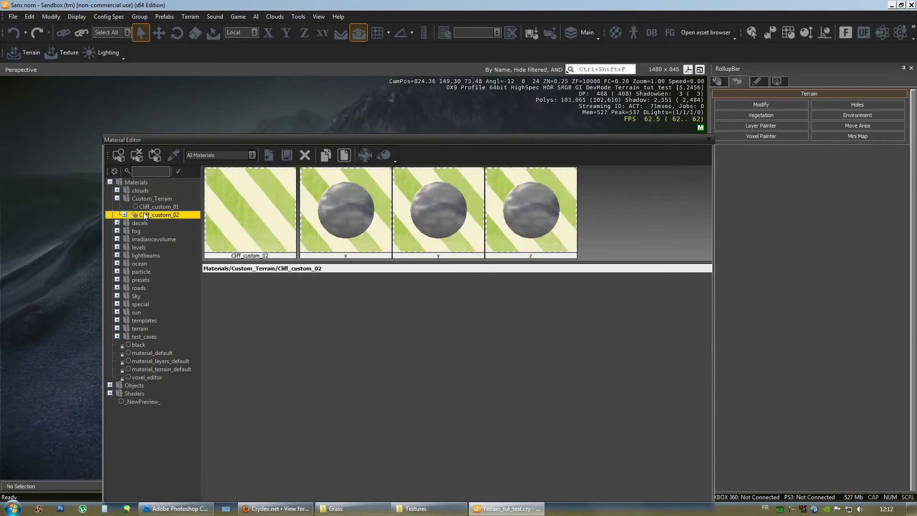
Delete the unused Cliff_custom_01 material from the Custom_Terrain folder
left_click(162, 207)
right_click(165, 207)
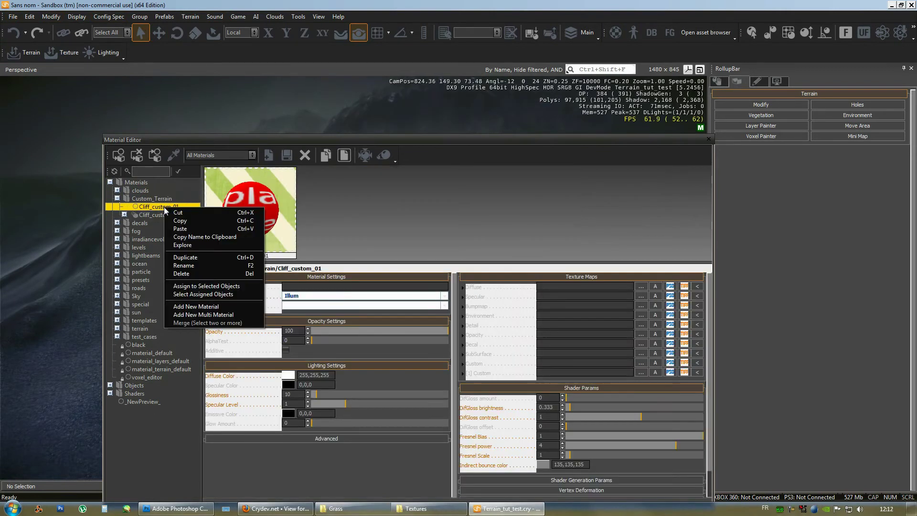
left_click(189, 274)
left_click(502, 280)
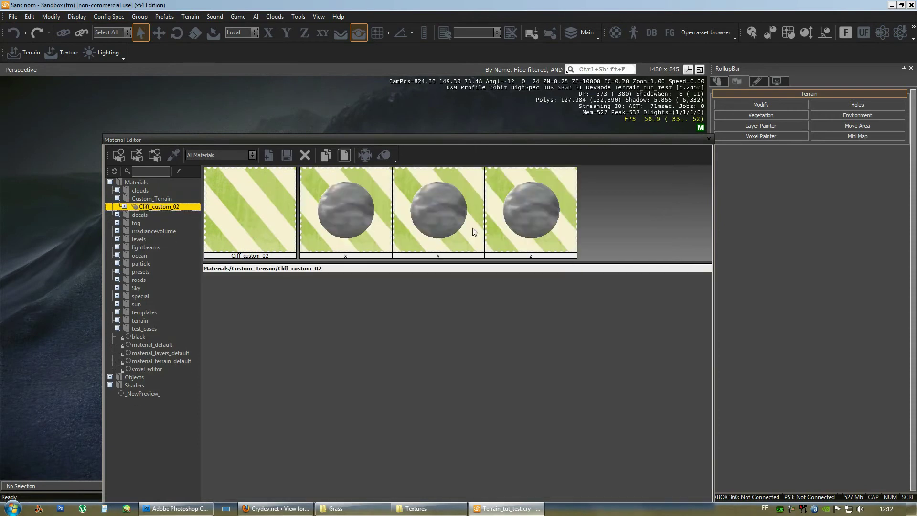
Set the diffuse color of Cliff_custom_02's x sub-material to gray 163,163,163
left_click(369, 226)
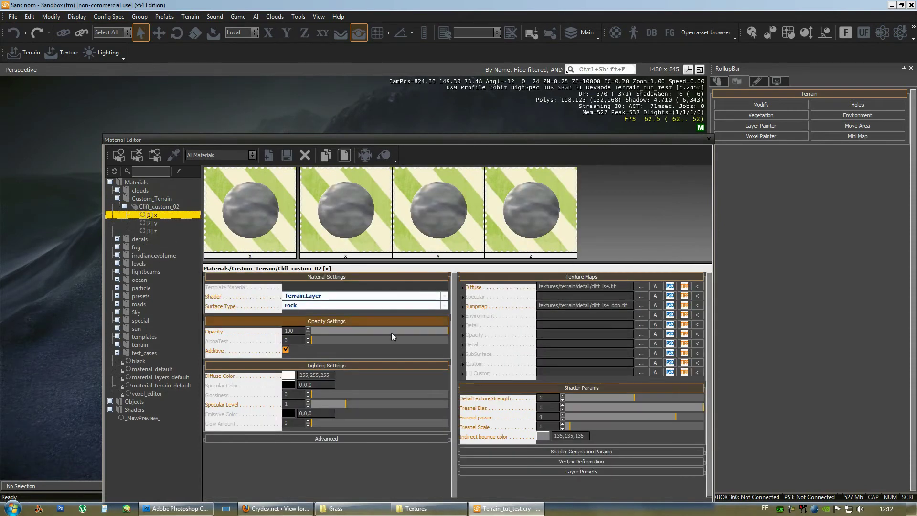
left_click(289, 376)
left_click_drag(524, 192, 522, 211)
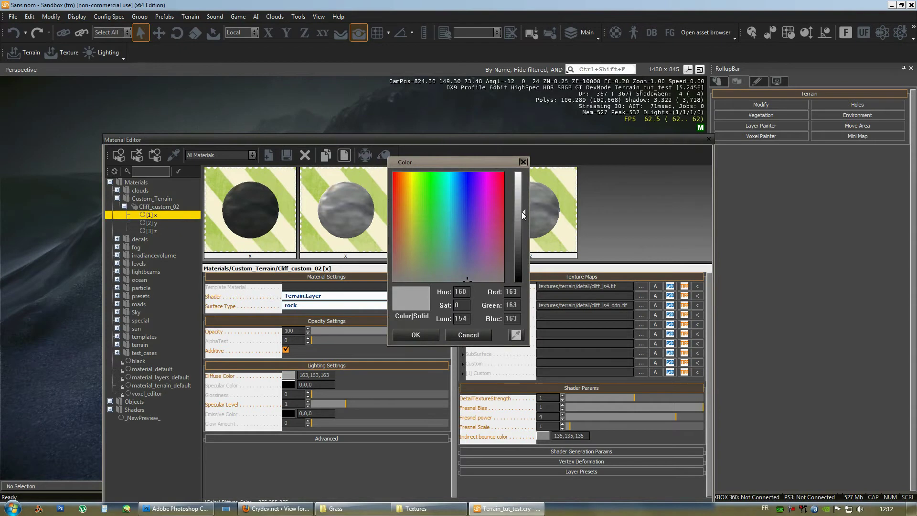
left_click(415, 335)
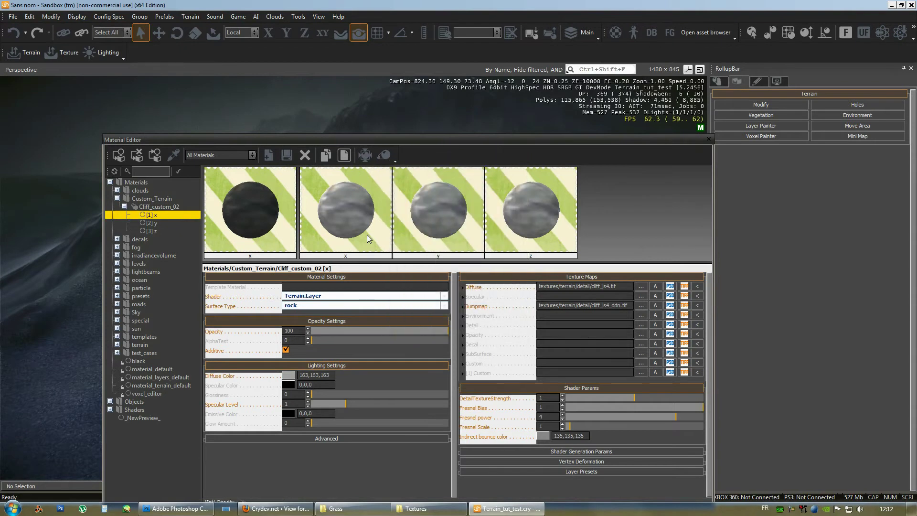
Set the diffuse color of Cliff_custom_02's y sub-material to gray 166,166,166
left_click(405, 239)
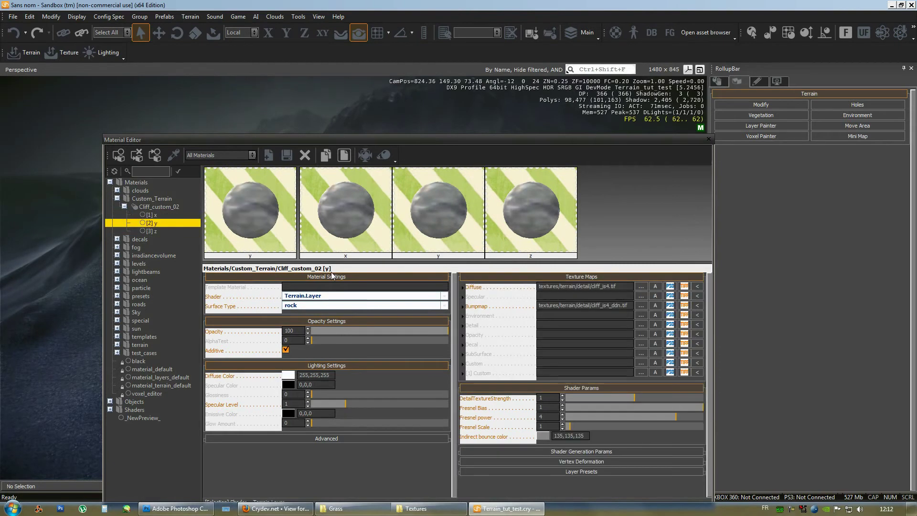
left_click(289, 375)
left_click_drag(521, 189, 522, 211)
left_click(418, 335)
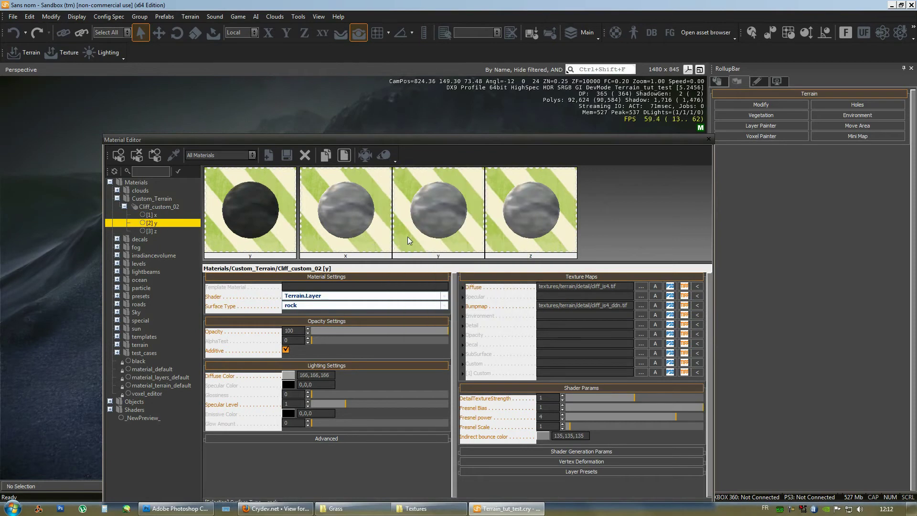
Set the diffuse color of Cliff_custom_02's z sub-material to gray 175,175,175 and reselect the parent material
left_click(345, 214)
left_click(516, 215)
left_click(340, 212)
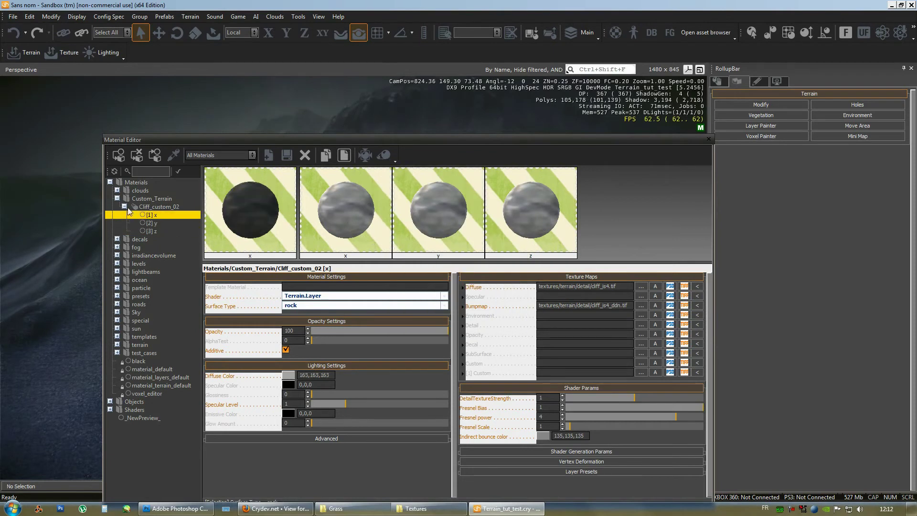
left_click(139, 207)
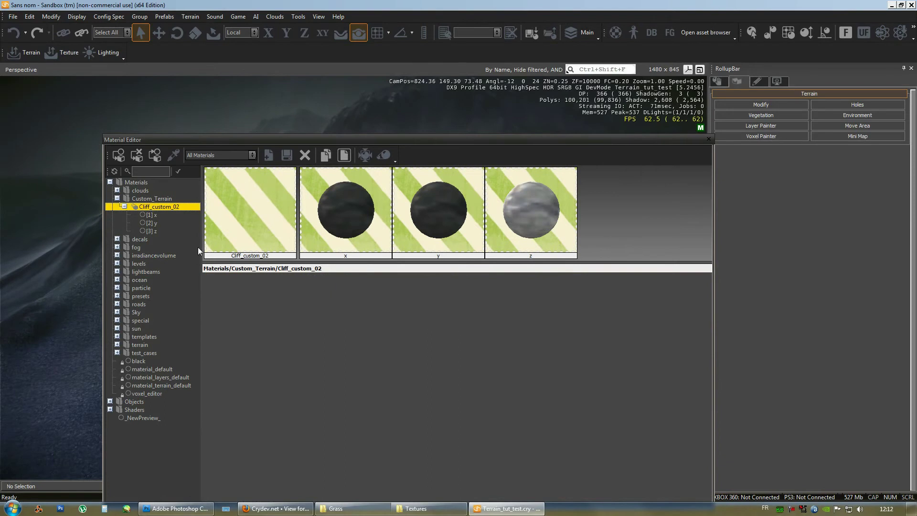
left_click(150, 231)
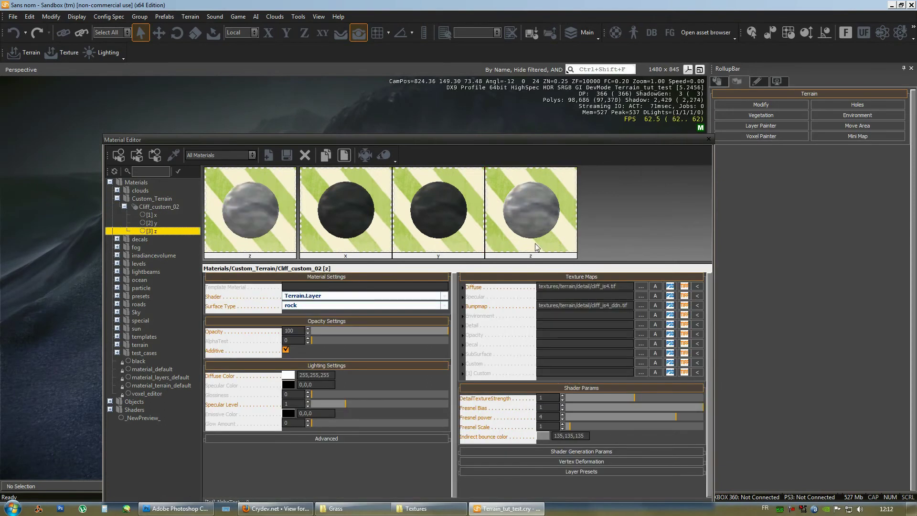
left_click(288, 376)
left_click_drag(522, 191, 522, 206)
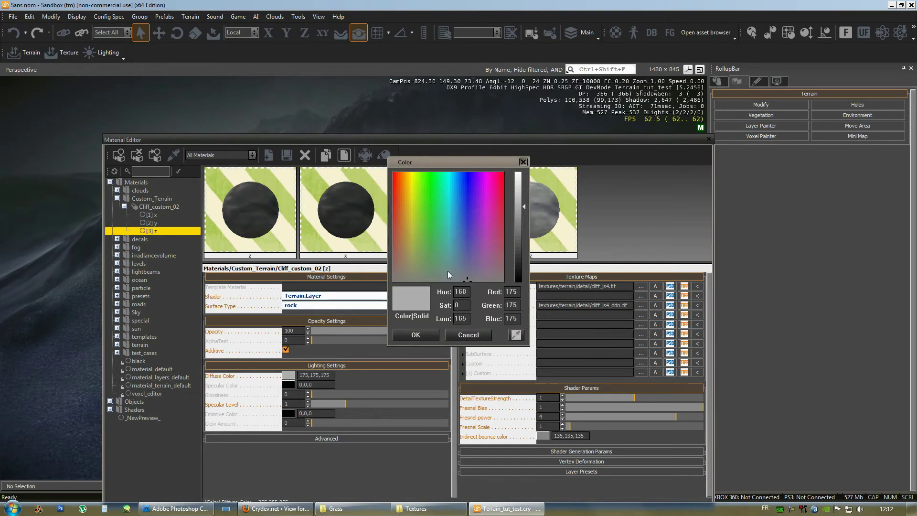
left_click(425, 336)
left_click(153, 207)
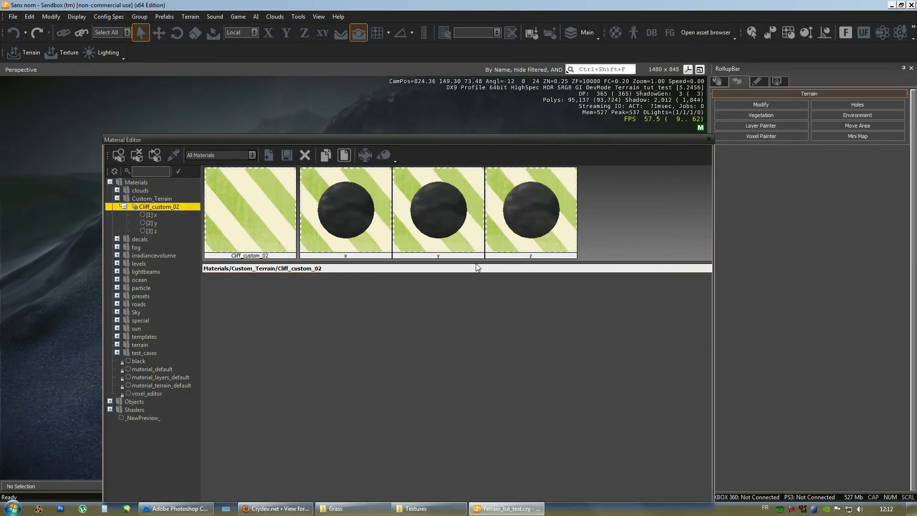
Close the Material Editor and save the level
left_click_drag(498, 139, 423, 413)
mouse_move(432, 323)
right_mouse_down()
mouse_move(420, 335)
mouse_move(428, 337)
right_mouse_up()
left_click(635, 415)
key("w")
left_click(13, 17)
left_click(25, 48)
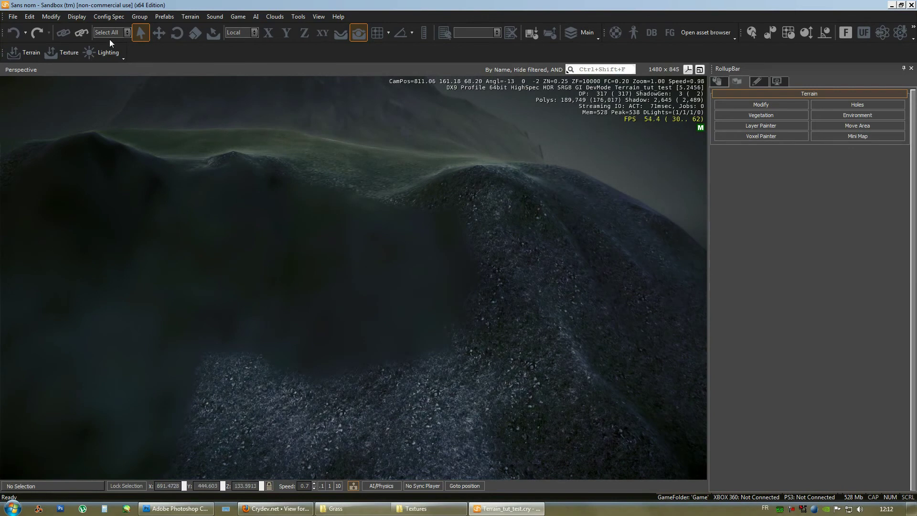
Generate the terrain's surface texture at 2048 x 2048
left_click(13, 16)
left_click(24, 84)
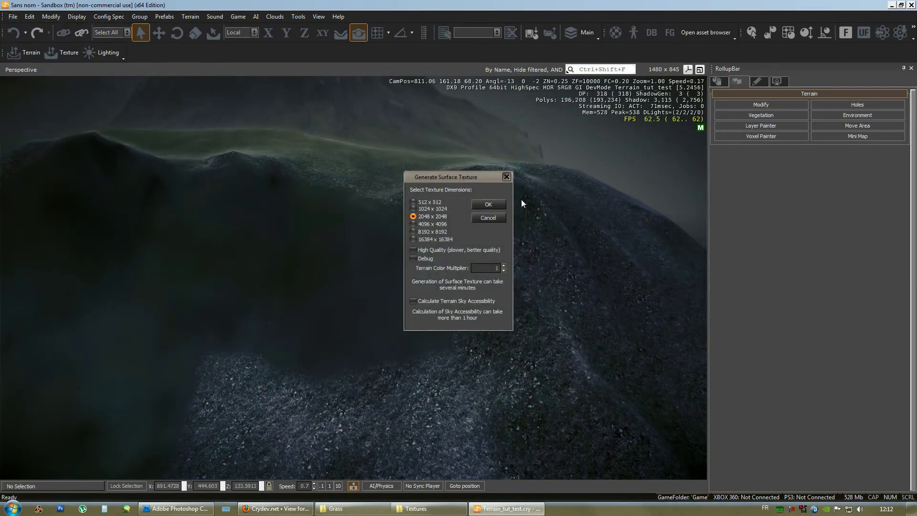
left_click(503, 204)
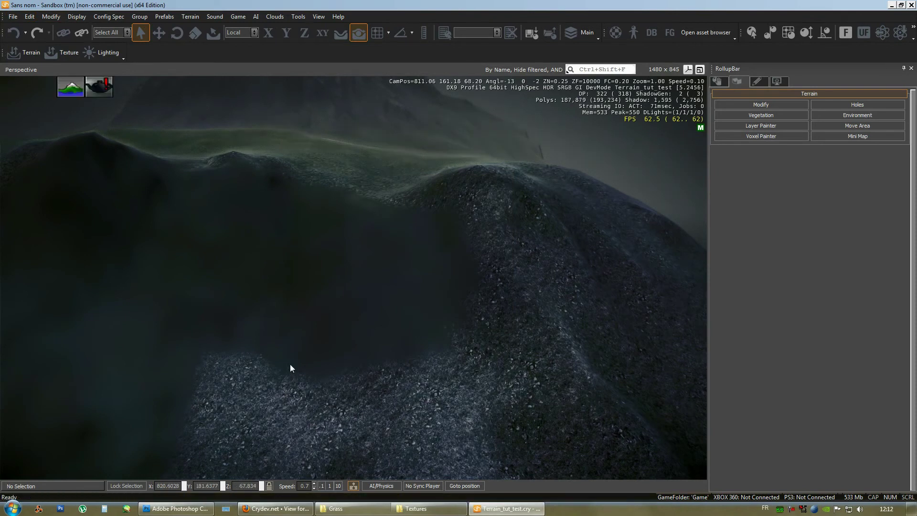
Open the terrain texture layers and select the Cliff layer, keeping the ridge in view
right_click_drag(509, 395, 510, 395)
left_click(190, 16)
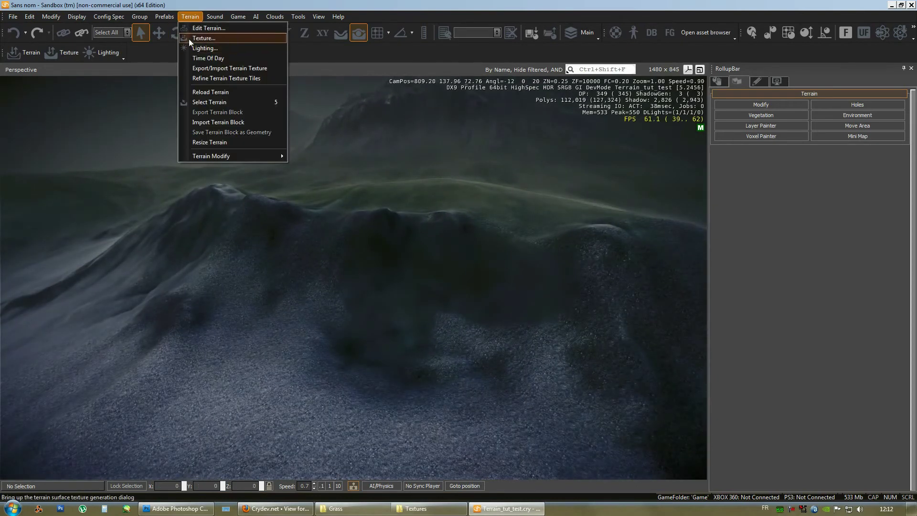
left_click(190, 38)
left_click(176, 348)
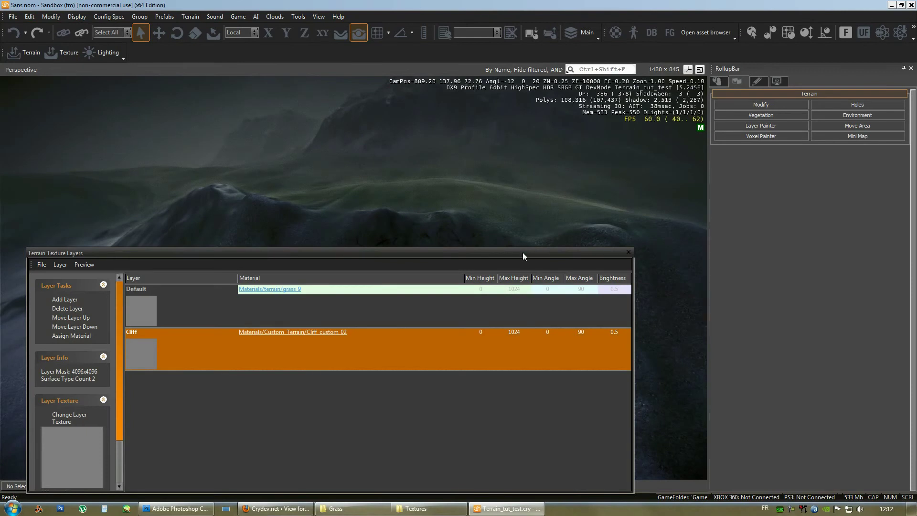
left_click_drag(522, 253, 553, 443)
right_click_drag(428, 350, 428, 351)
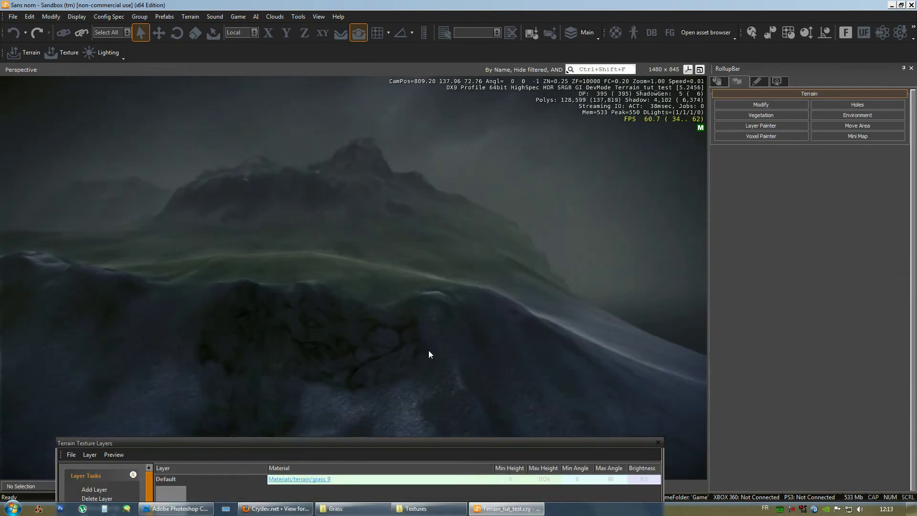
right_click_drag(622, 335, 622, 336)
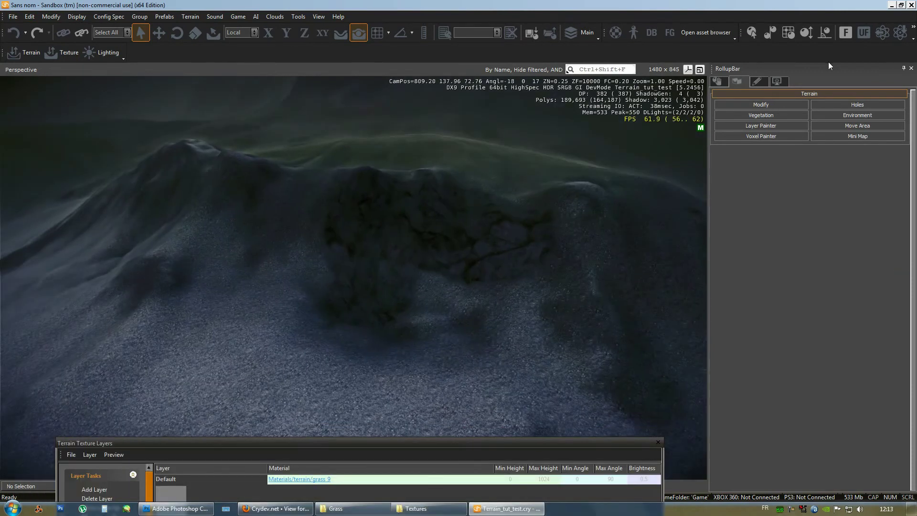
Paint the Cliff layer along the ridge's steep face with the Layer Painter at radius 4 and save the level
left_click(761, 126)
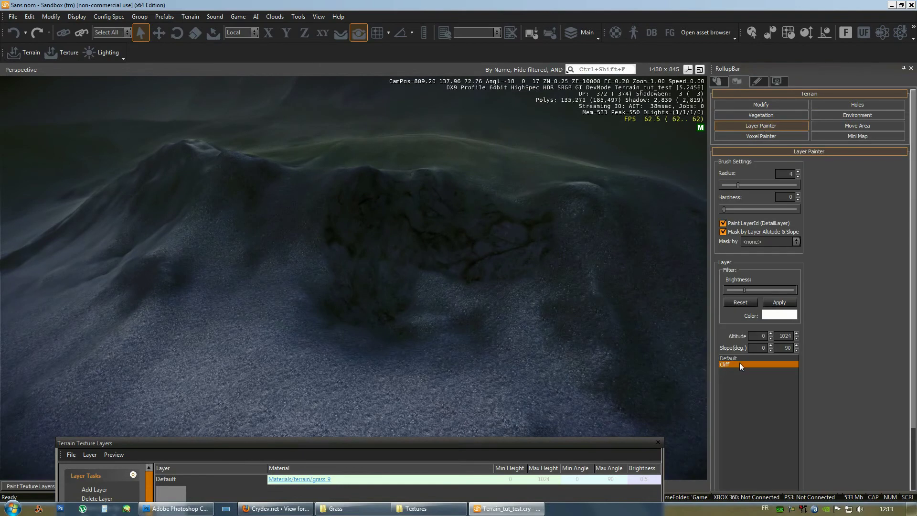
mouse_move(525, 224)
right_mouse_down()
mouse_move(619, 210)
mouse_move(477, 325)
right_mouse_up()
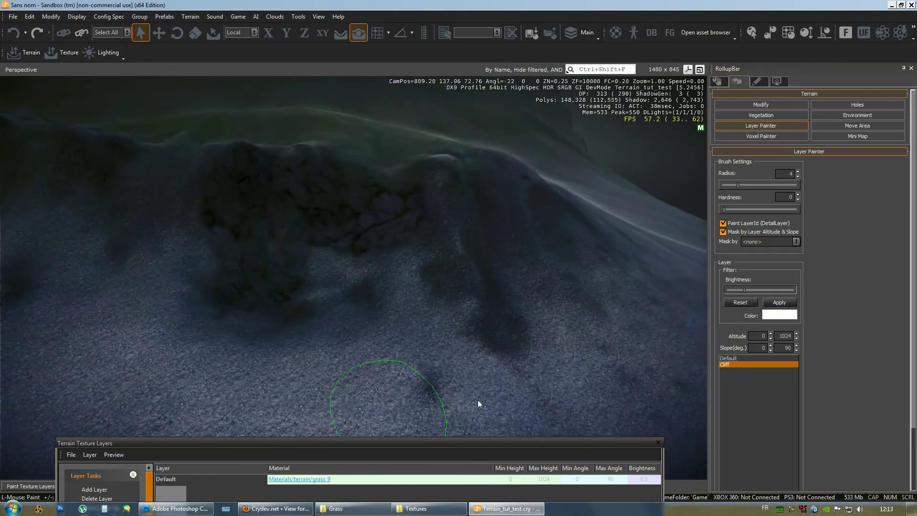
left_click(658, 442)
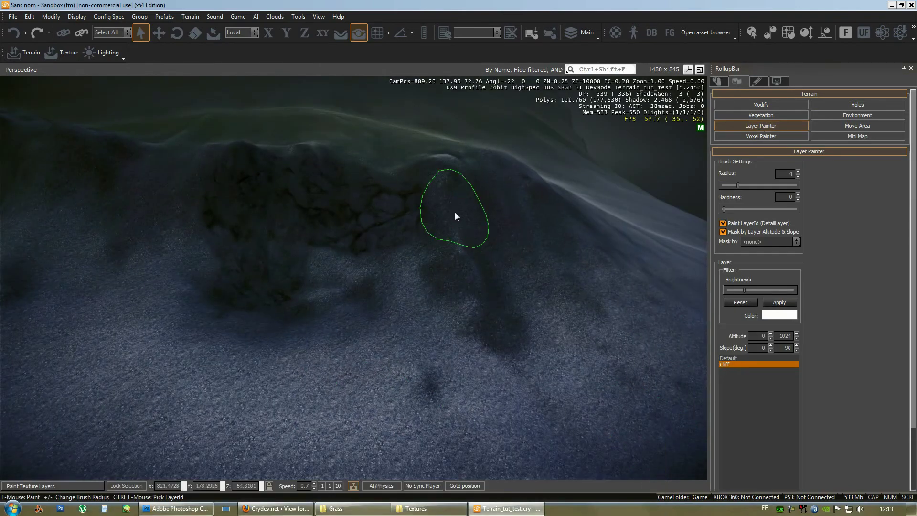
key("w")
mouse_move(335, 245)
right_mouse_down()
mouse_move(492, 242)
mouse_move(205, 230)
mouse_move(337, 249)
mouse_move(329, 243)
right_mouse_up()
key("s")
mouse_move(329, 243)
left_mouse_down()
mouse_move(442, 186)
mouse_move(259, 200)
mouse_move(187, 350)
mouse_move(313, 297)
mouse_move(424, 285)
mouse_move(543, 205)
left_mouse_up()
left_click(13, 16)
left_click(22, 47)
Examine the painted cliff layer along the whole ridge, both from a distance and up close
key("w")
key("d")
right_click_drag(419, 304, 411, 305)
right_click_drag(494, 289, 322, 129)
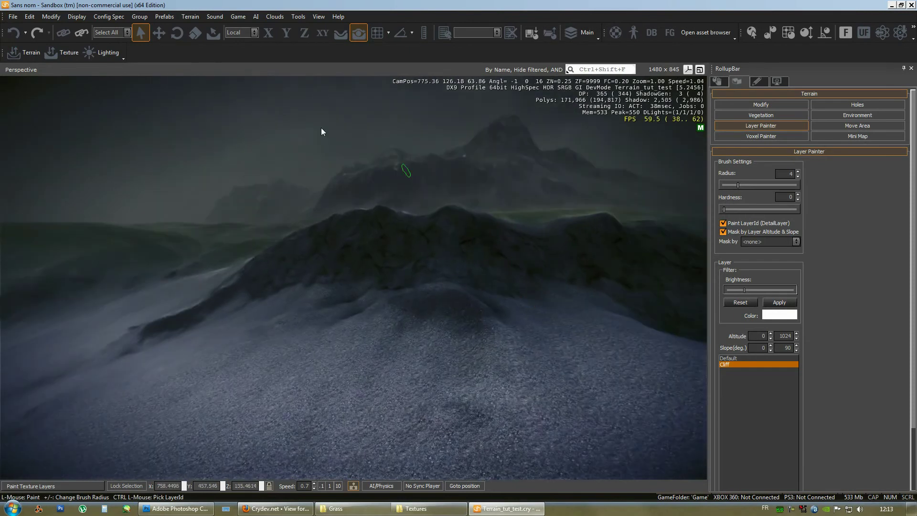
right_click_drag(461, 231, 463, 239)
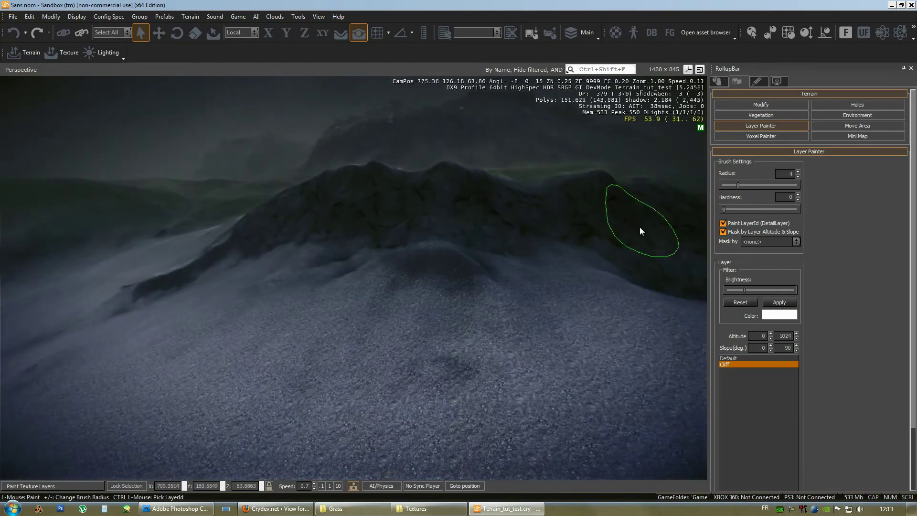
right_click_drag(581, 239, 533, 290)
key("w")
key("d")
key("d")
right_click_drag(580, 252, 580, 250)
key("w")
key("s")
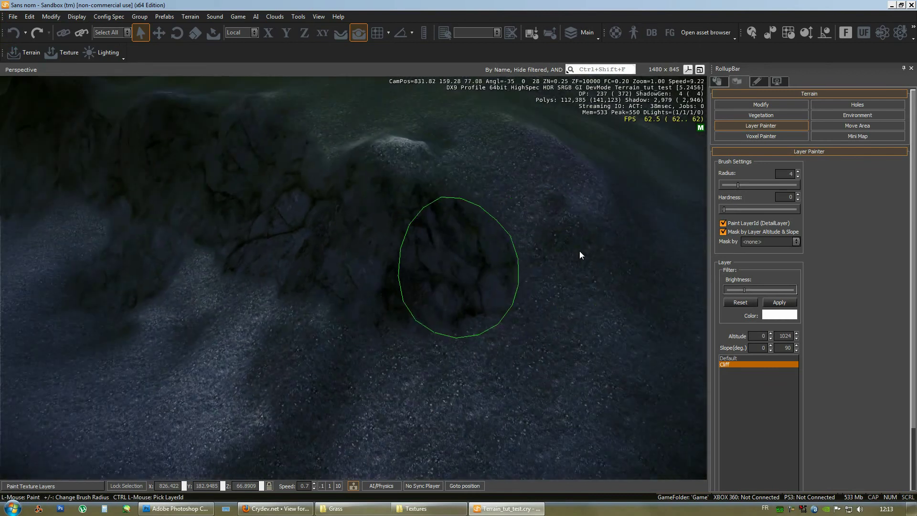
right_click_drag(421, 241, 421, 240)
right_click_drag(467, 273, 467, 273)
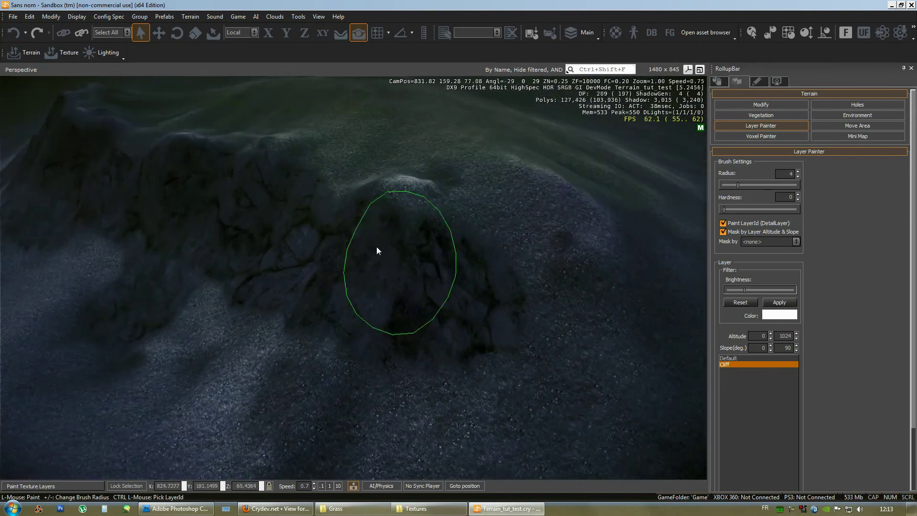
key("d")
right_click_drag(512, 249, 484, 276)
key("a")
key("d")
right_click_drag(528, 299, 528, 300)
key("a")
right_click_drag(225, 208, 206, 272)
key("a")
Save the level and restart the Sandbox editor, logging in to CryDev
left_click(12, 17)
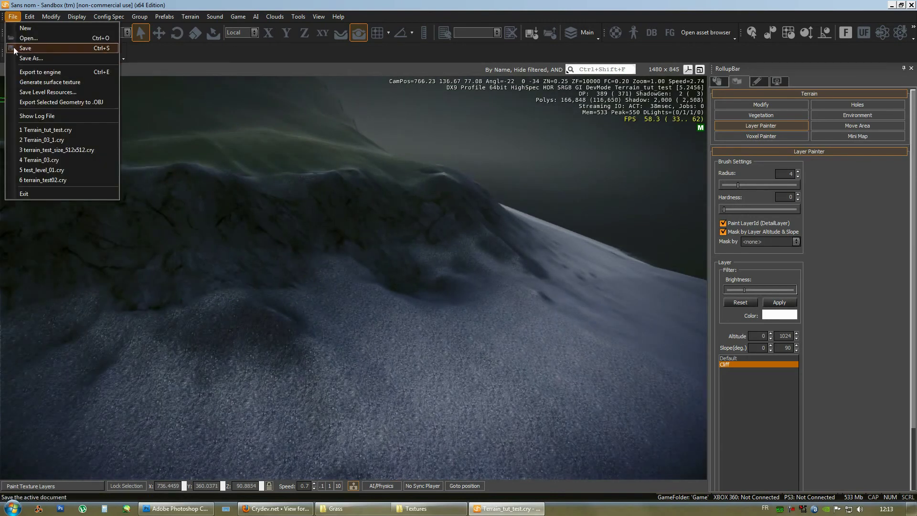
left_click(24, 48)
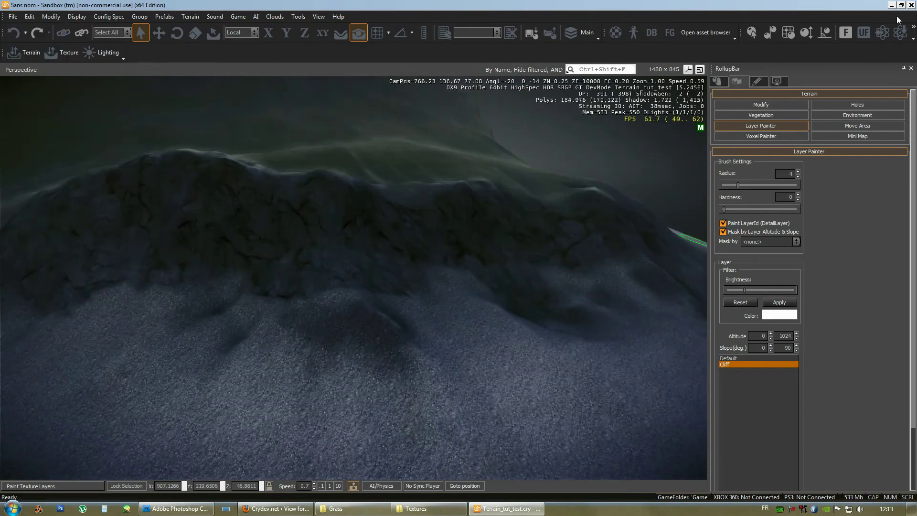
left_click(911, 6)
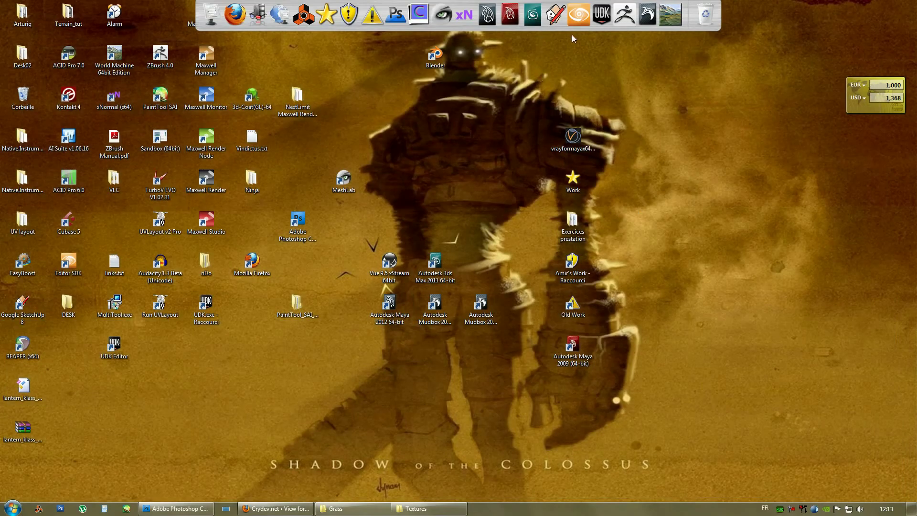
left_click(580, 19)
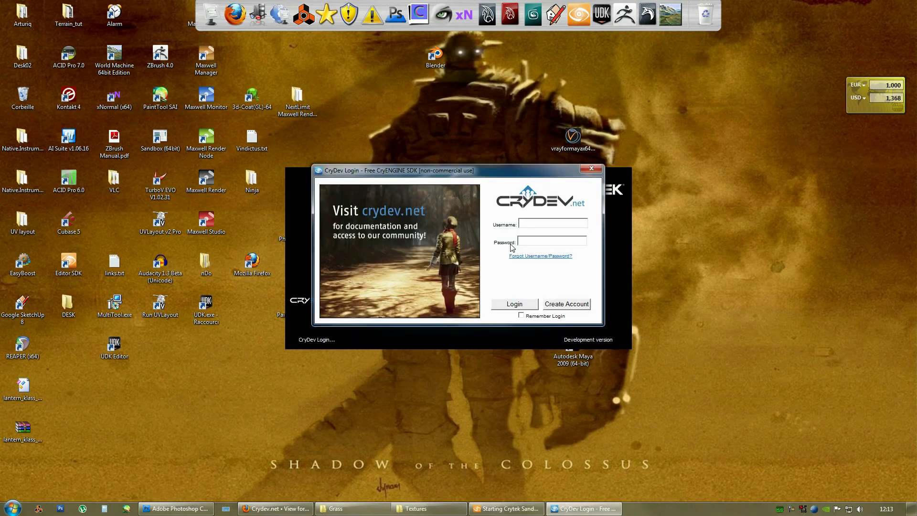
left_click(519, 306)
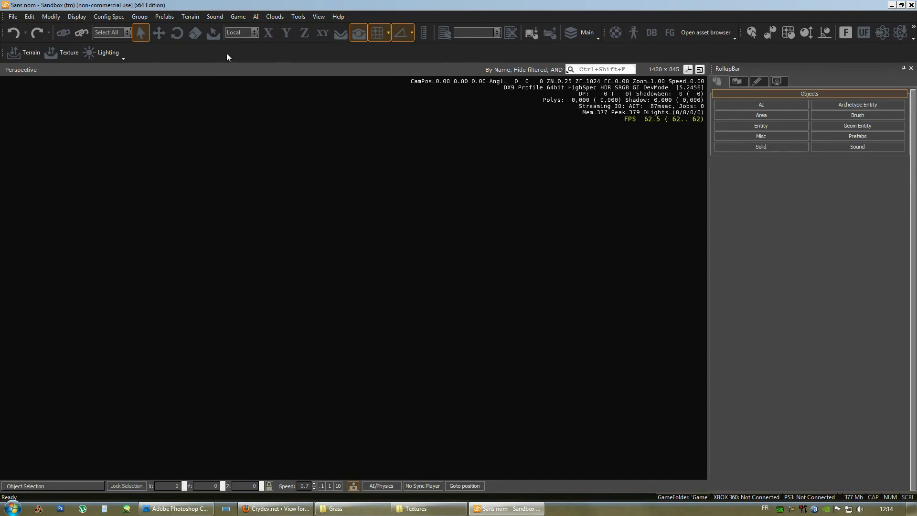
Open the recent level Terrain_tut_test.cry
left_click(10, 18)
left_click(11, 18)
left_click(10, 19)
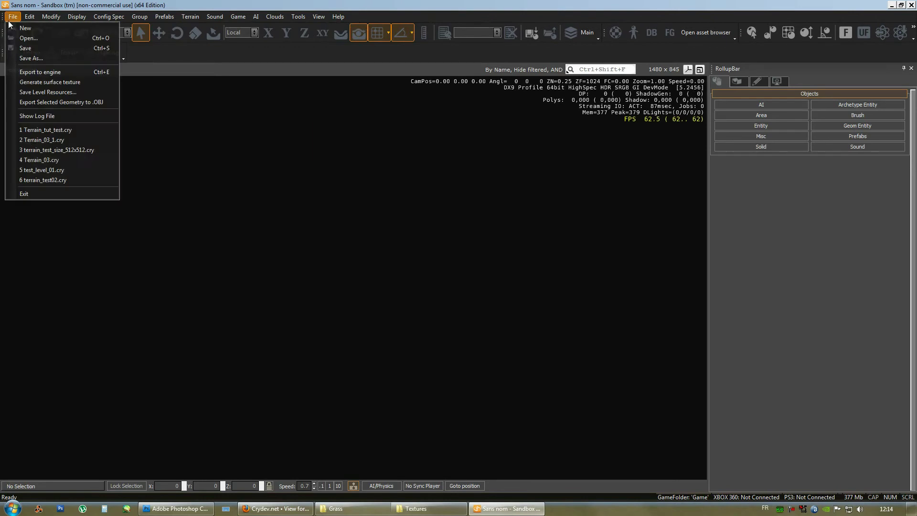
left_click(33, 132)
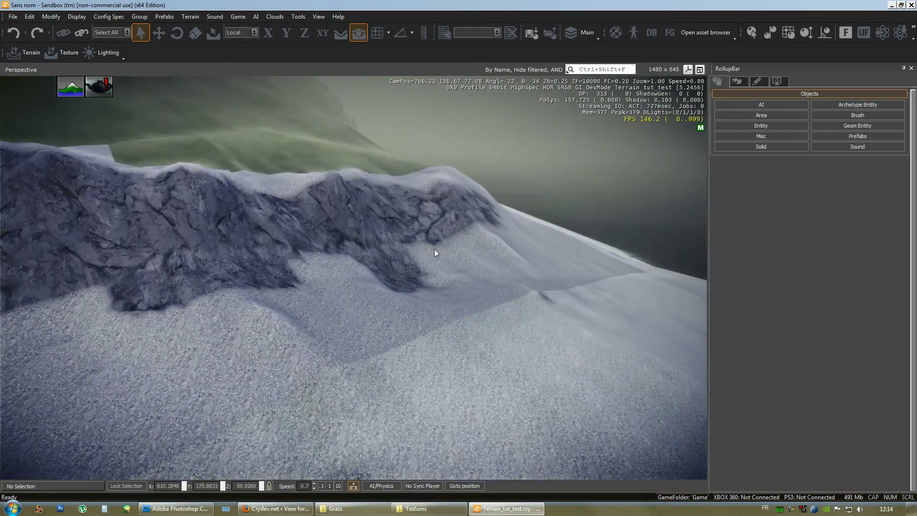
Examine the surface texture of the reloaded terrain on and around the cliff ridge
mouse_move(435, 249)
right_mouse_down()
mouse_move(440, 242)
mouse_move(434, 248)
right_mouse_up()
key("w")
key("d")
key("s")
right_click_drag(542, 306, 542, 306)
key("w")
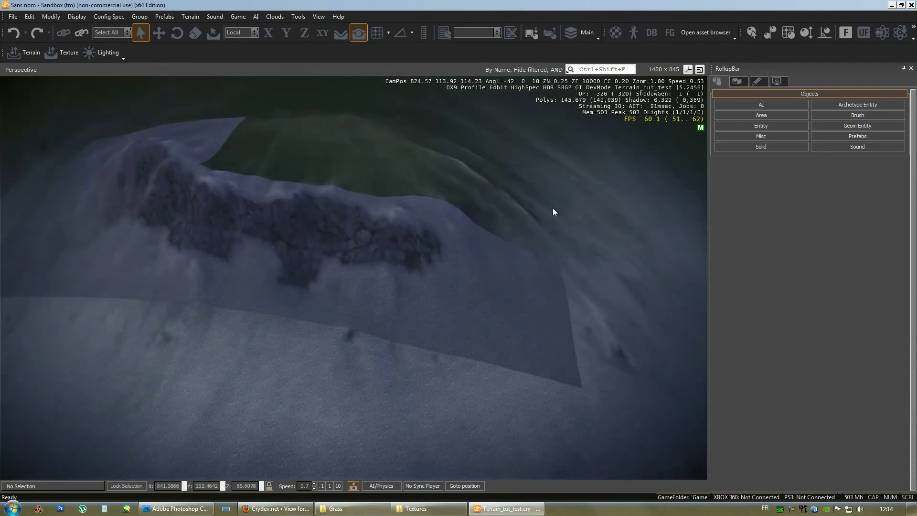
right_click_drag(589, 368, 624, 379)
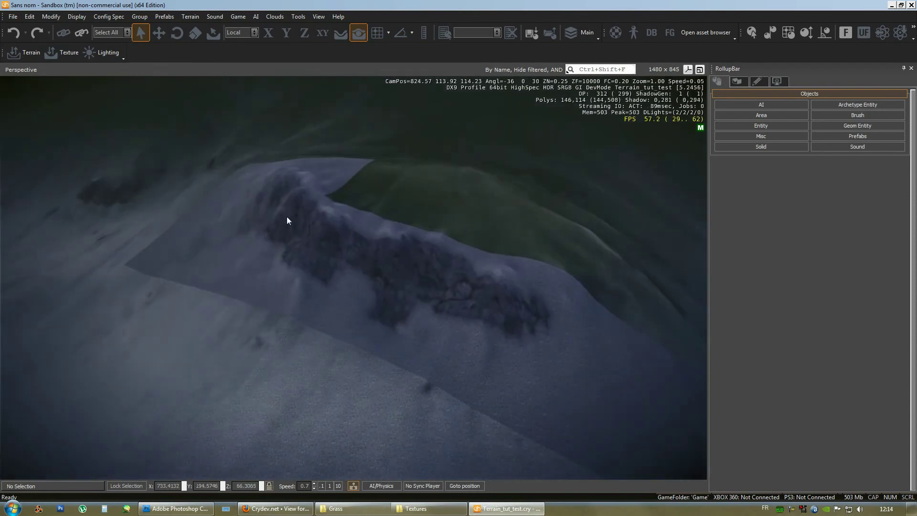
right_click_drag(425, 272, 454, 259)
key("a")
key("w")
right_click_drag(312, 261, 309, 262)
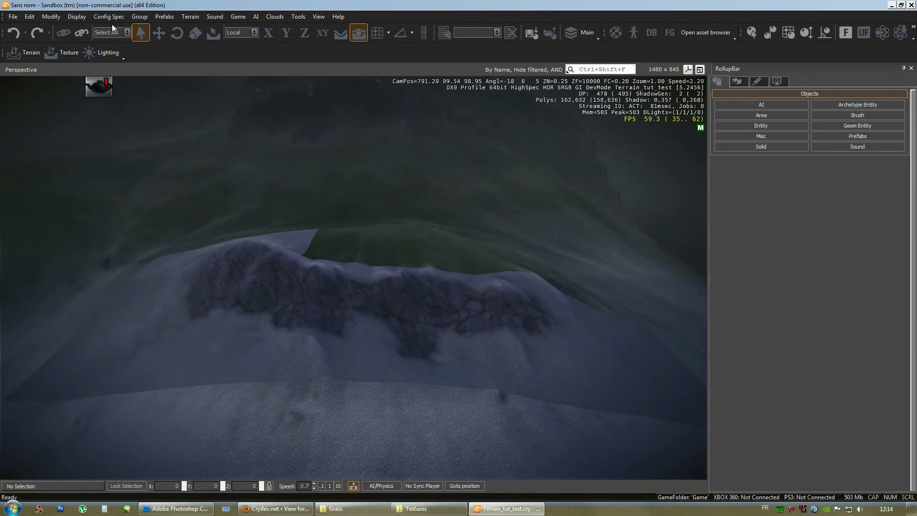
Import Terrain_tut_Diffuse.bmp from the desktop's Terrain_tut Textures folder as the terrain texture and close the import dialog
left_click(15, 19)
left_click(186, 11)
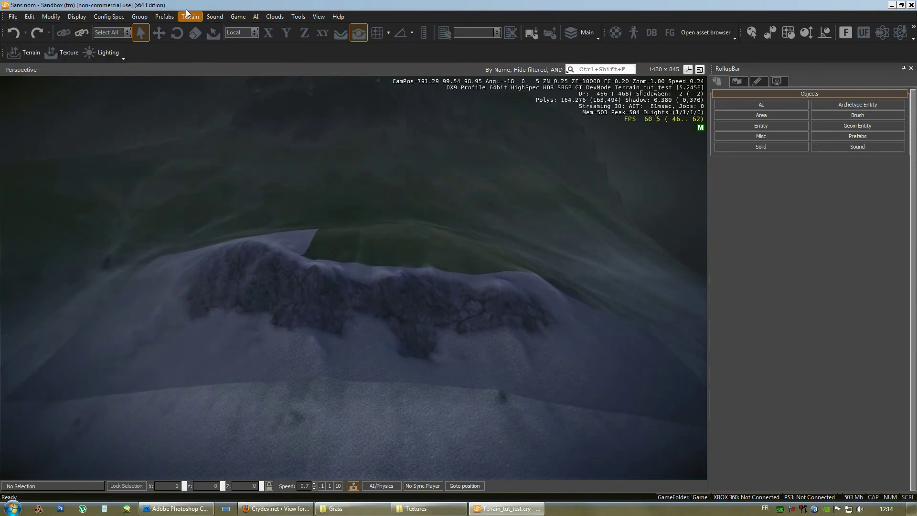
left_click(190, 16)
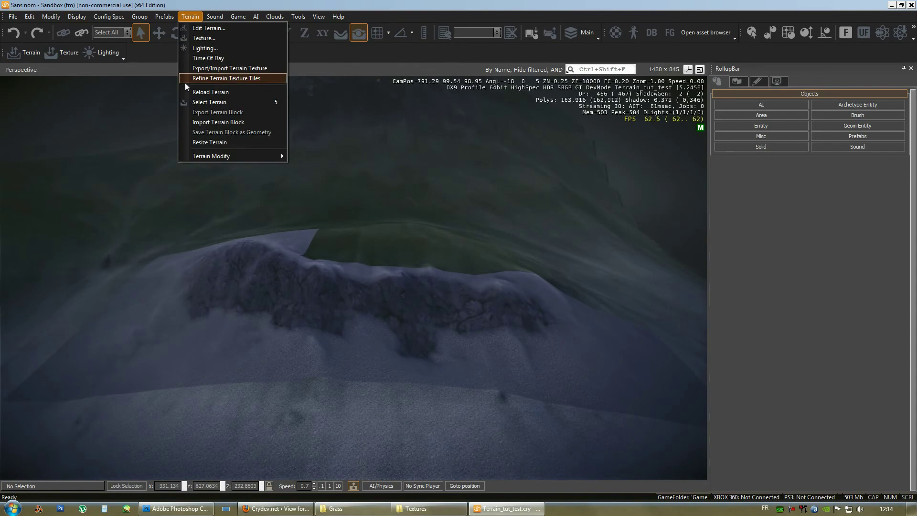
left_click(205, 67)
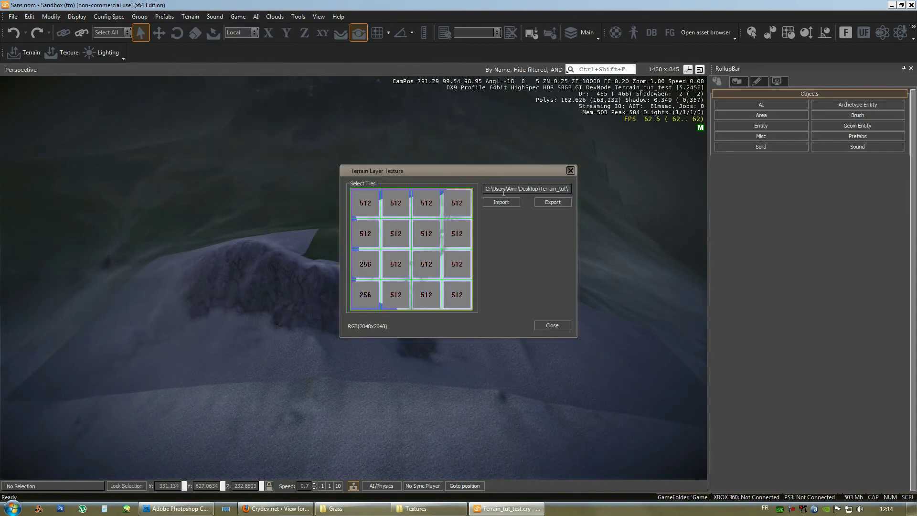
left_click(502, 202)
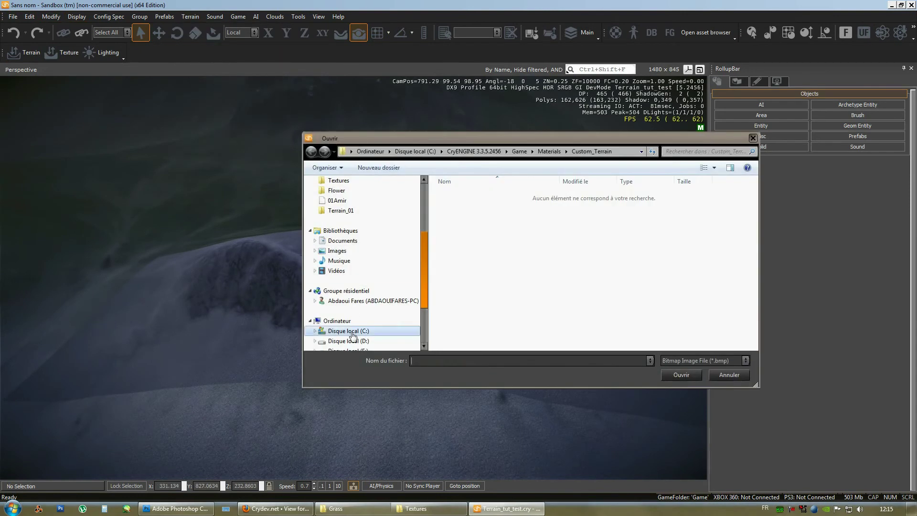
left_click_drag(427, 254, 427, 204)
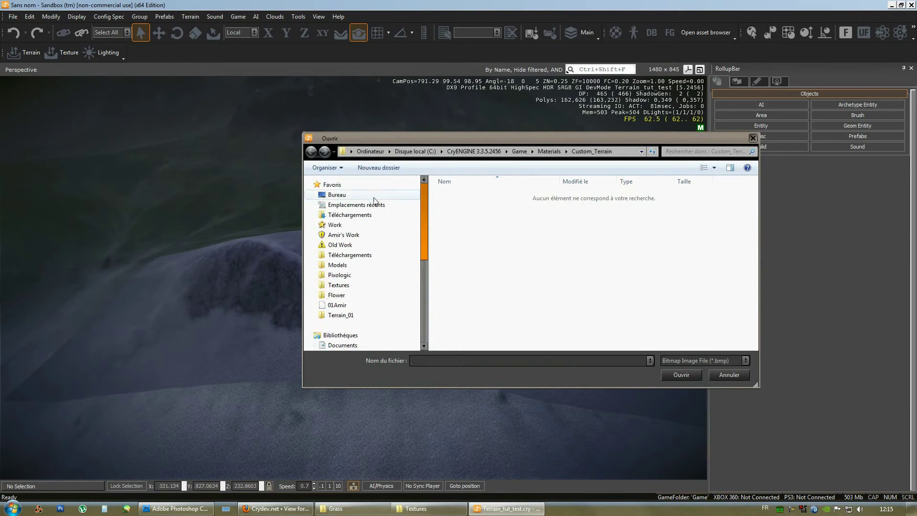
left_click(336, 195)
scroll(528, 286, "down", 3)
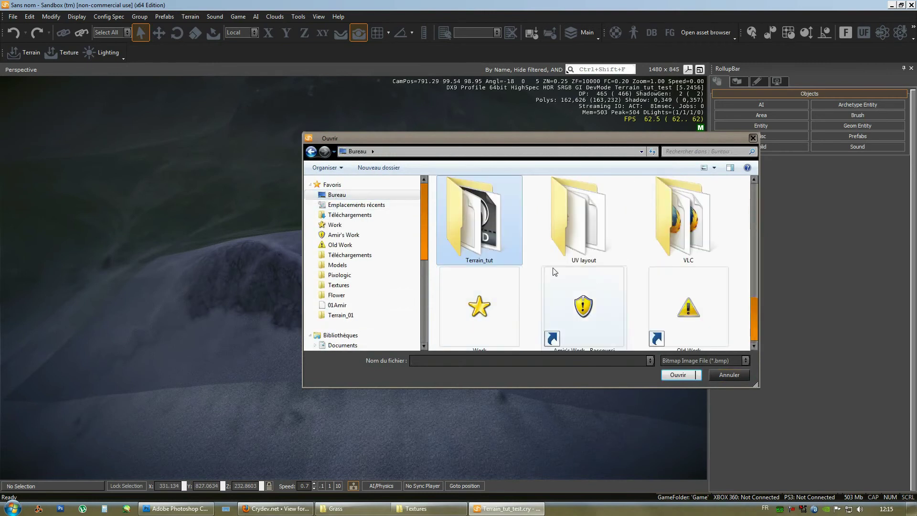
double_click(497, 234)
double_click(500, 245)
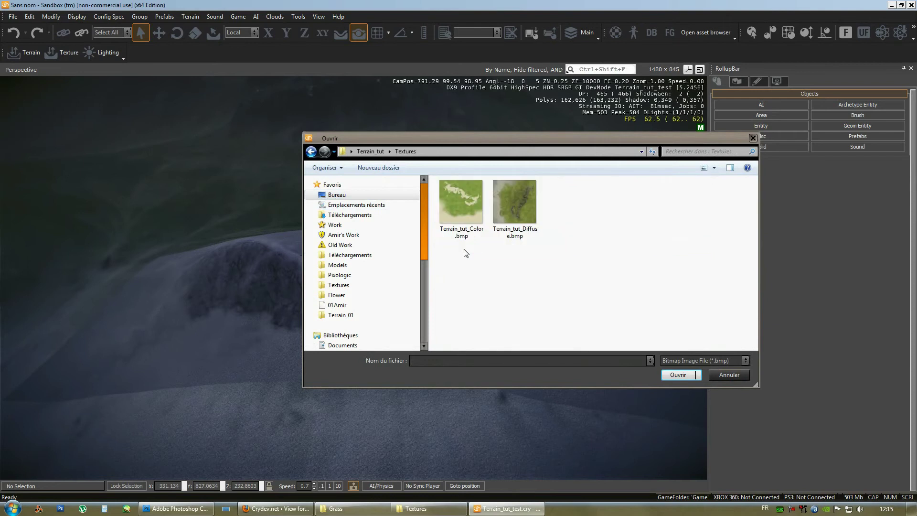
left_click(527, 211)
left_click(669, 374)
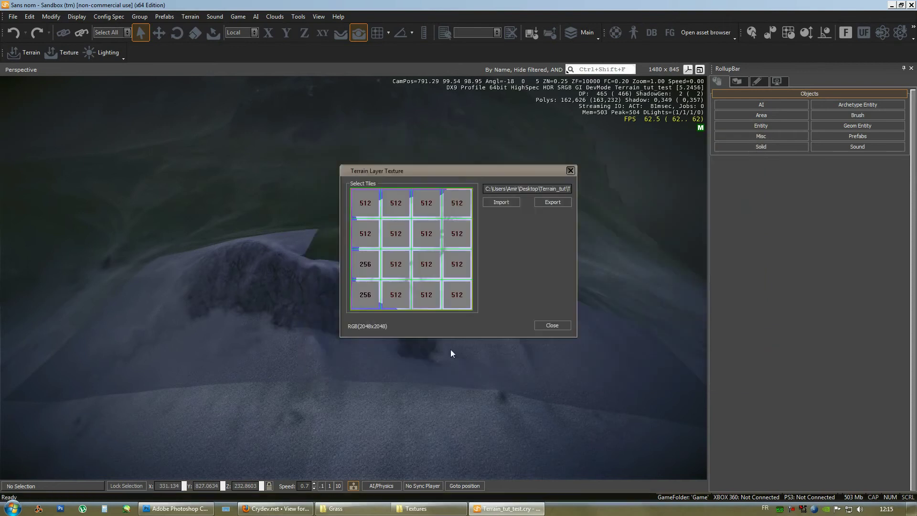
left_click(552, 327)
Regenerate the terrain's surface texture from the imported diffuse map
key("w")
right_click_drag(437, 333, 437, 334)
key("d")
key("w")
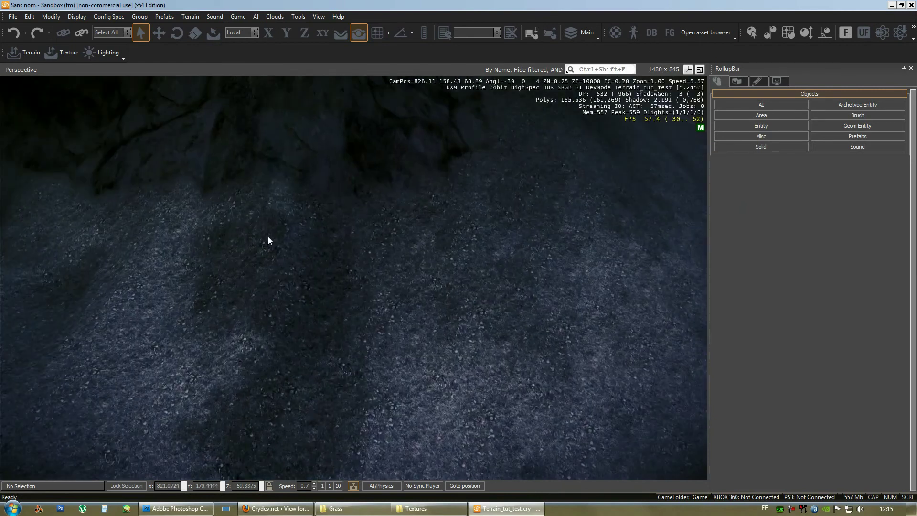
key("s")
right_click_drag(270, 237, 268, 237)
left_click(12, 17)
left_click(10, 82)
left_click(487, 205)
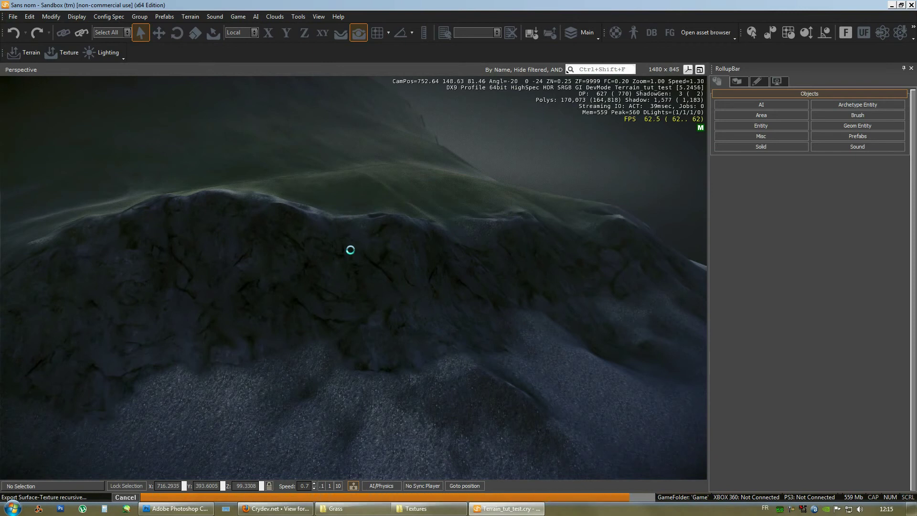
Examine the cliff material and its blending with the grass along the ridge
mouse_move(467, 280)
right_mouse_down()
mouse_move(475, 275)
mouse_move(455, 284)
mouse_move(468, 280)
right_mouse_up()
key("s")
key("w")
key("d")
key("a")
key("s")
key("w")
right_click_drag(433, 317, 433, 317)
key("w")
right_click_drag(458, 249, 458, 252)
right_click_drag(441, 365, 436, 356)
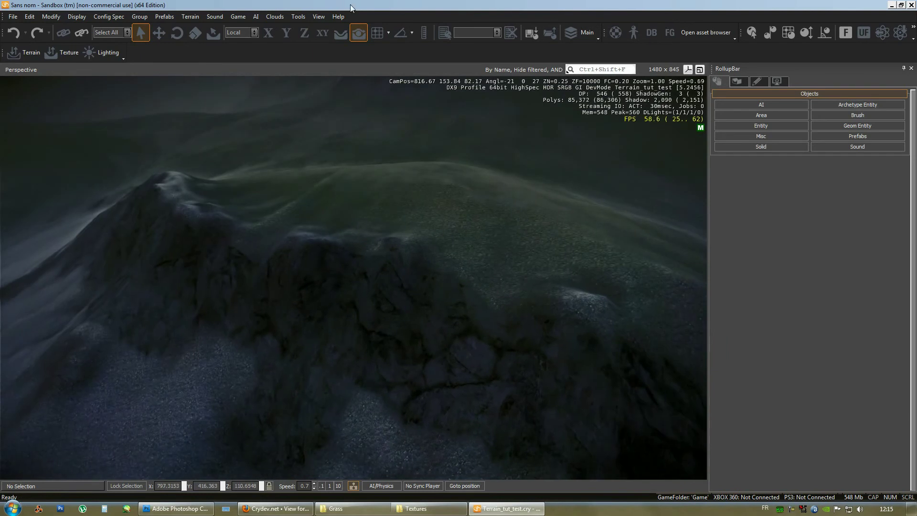
Generate the terrain's surface texture once more for the level with the painted cliff
right_click_drag(501, 184, 495, 185)
right_click_drag(329, 363, 333, 365)
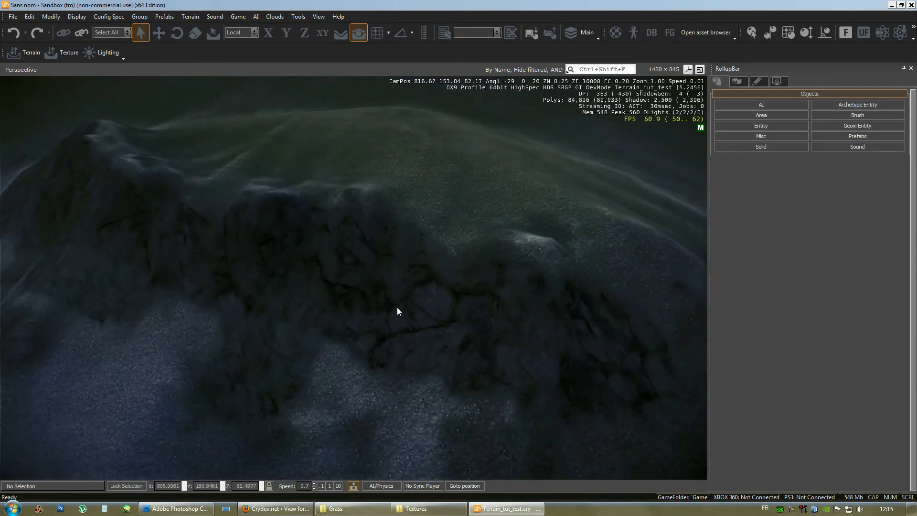
key("a")
right_click_drag(451, 354, 463, 349)
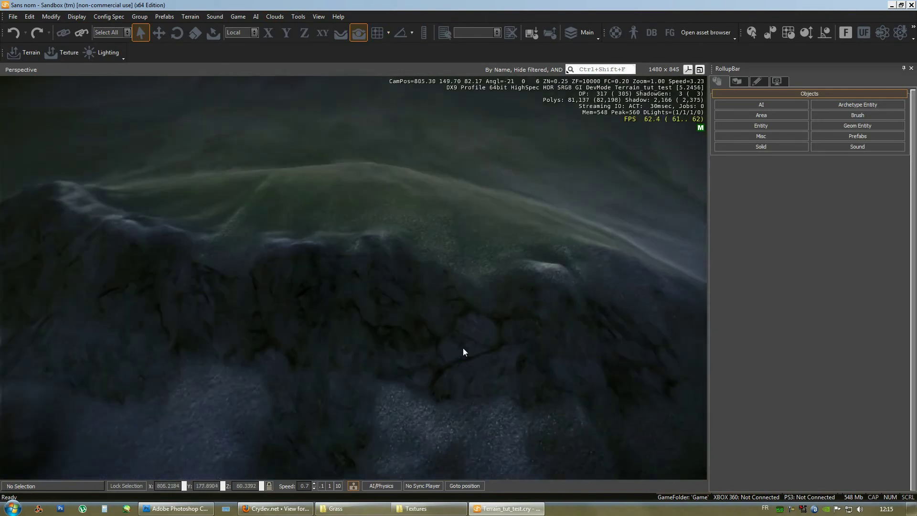
key("a")
key("a")
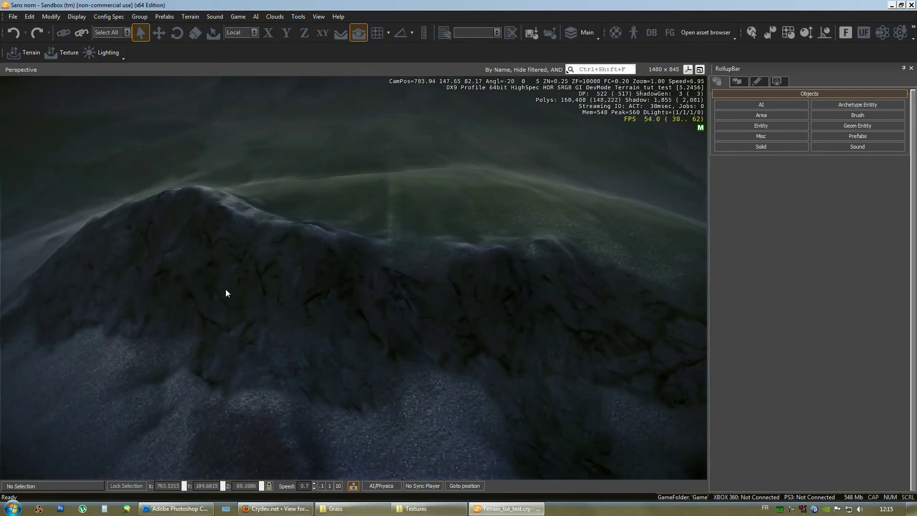
left_click(13, 16)
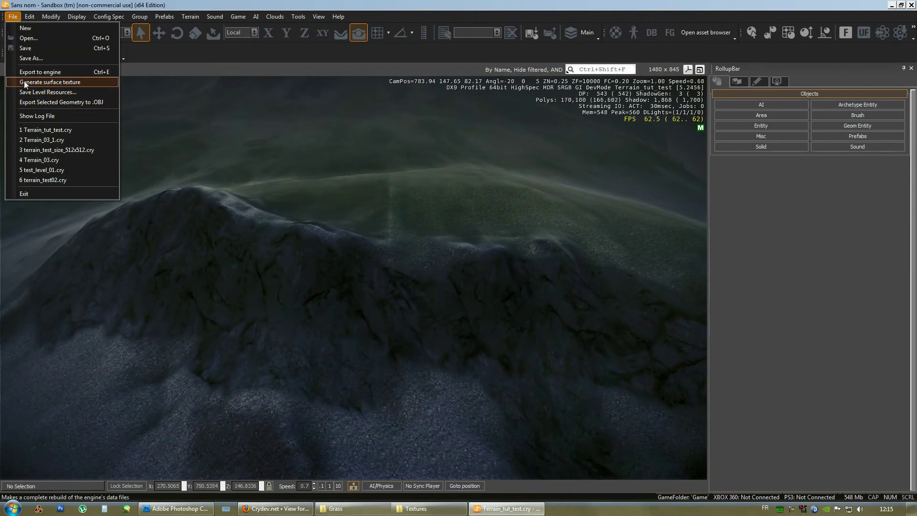
left_click(49, 82)
left_click(489, 204)
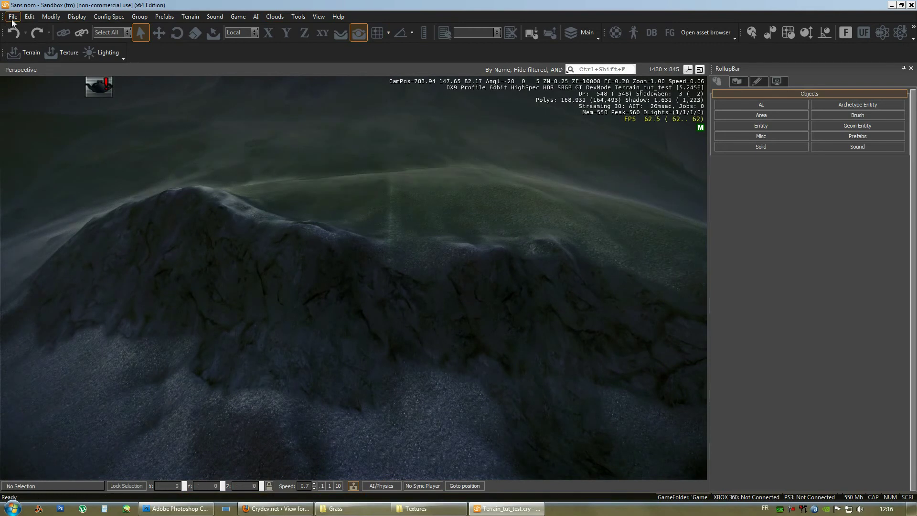
Save the level, then restart the editor and reopen Terrain_tut_test.cry
left_click(13, 16)
left_click(15, 48)
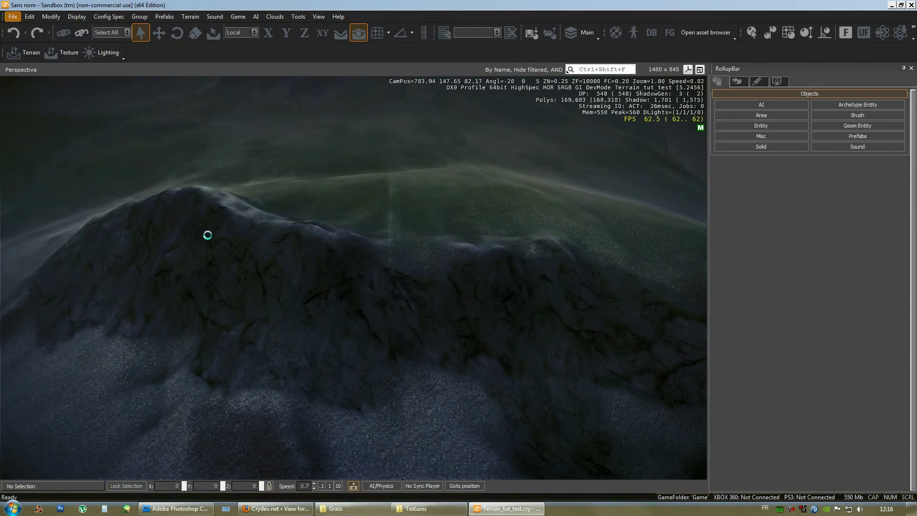
left_click(911, 6)
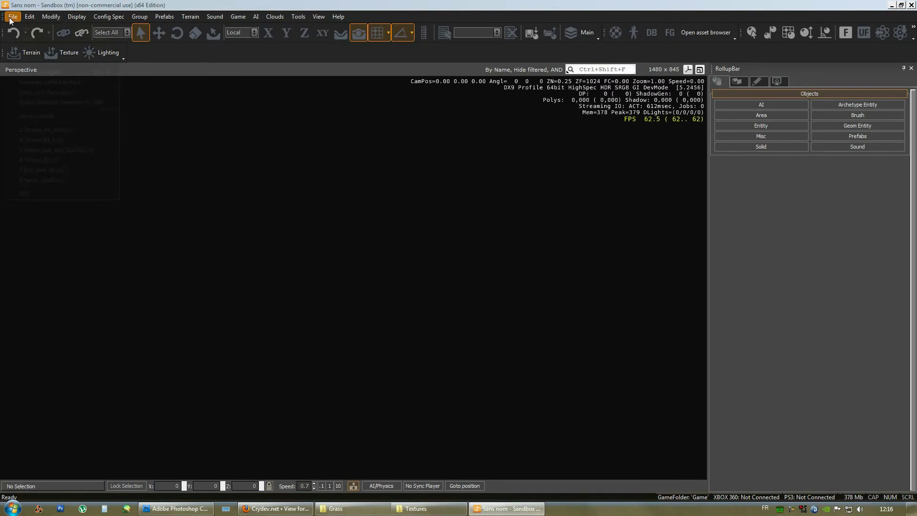
left_click(11, 16)
left_click(33, 132)
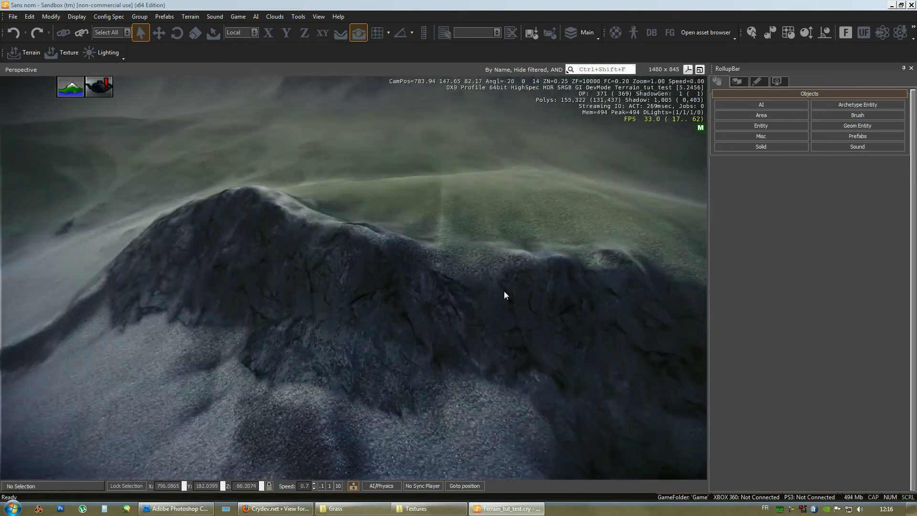
Examine the reloaded terrain from afar and up close, checking how the cliff material blends with the surrounding ground
key("s")
mouse_move(504, 292)
right_mouse_down()
mouse_move(517, 290)
mouse_move(494, 284)
right_mouse_up()
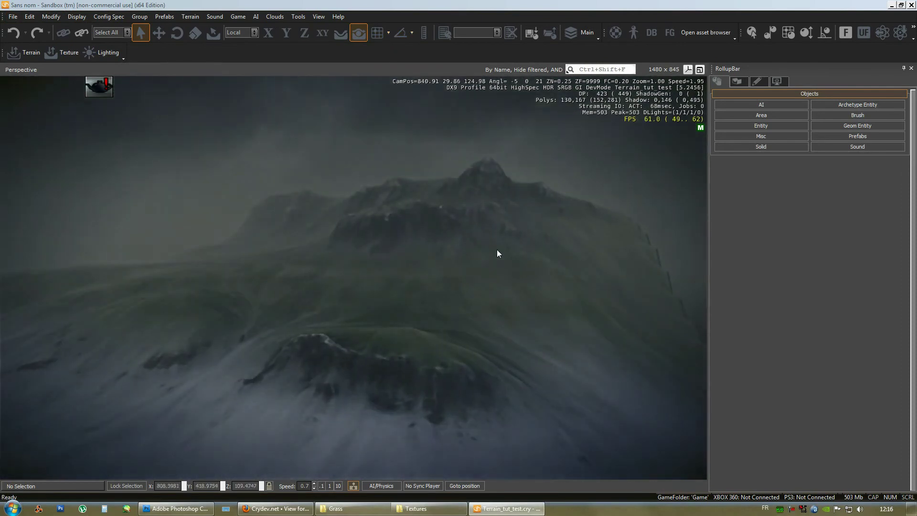
right_click_drag(460, 248, 459, 248)
key("w")
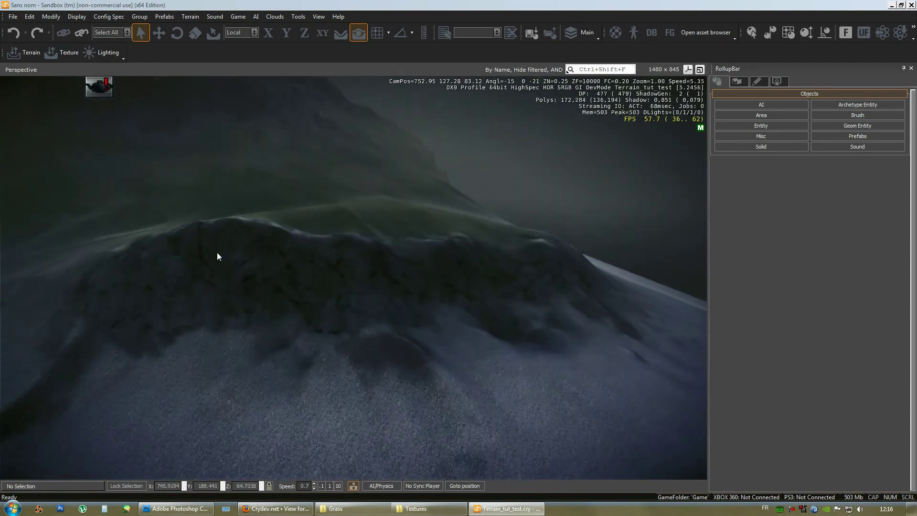
key("a")
right_click_drag(376, 315, 376, 315)
right_click_drag(439, 277, 439, 277)
key("d")
right_click_drag(411, 321, 236, 308)
key("w")
key("w")
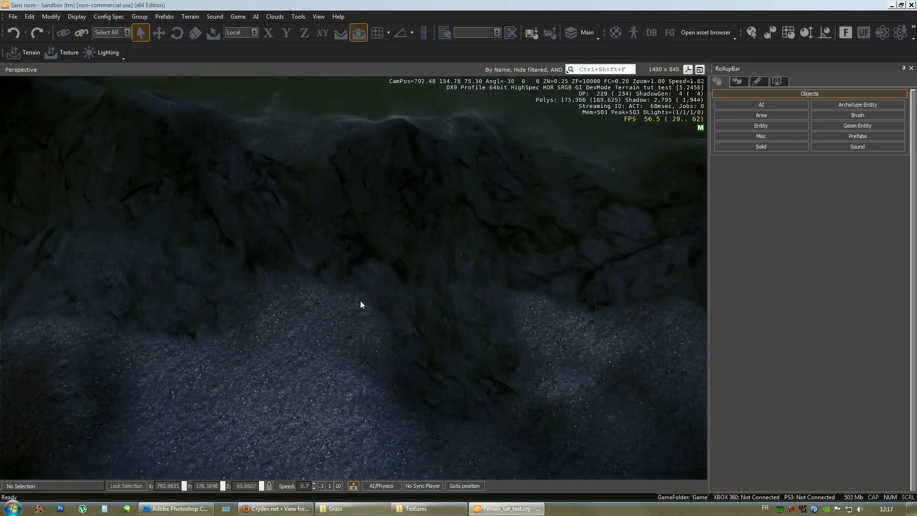
right_click_drag(366, 300, 366, 300)
key("a")
key("w")
right_click_drag(416, 239, 449, 256)
key("d")
key("w")
key("s")
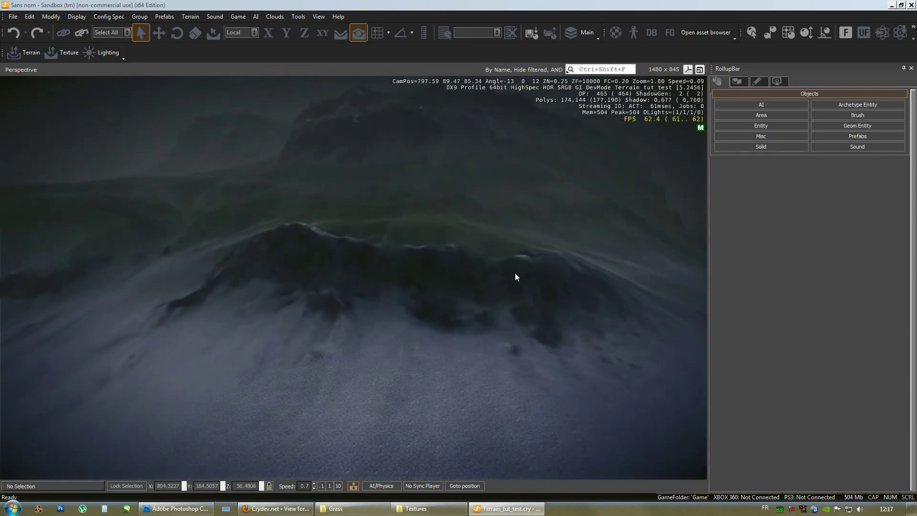
right_click_drag(458, 382, 426, 367)
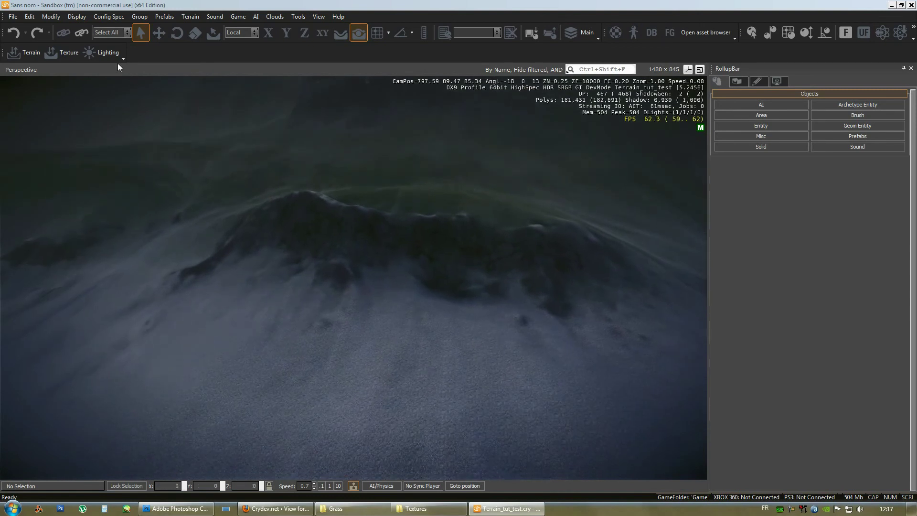
Open the Material Editor and place its window so that all its settings and part of the terrain are accessible
left_click(607, 30)
left_click_drag(405, 415, 686, 103)
right_click_drag(252, 276, 253, 276)
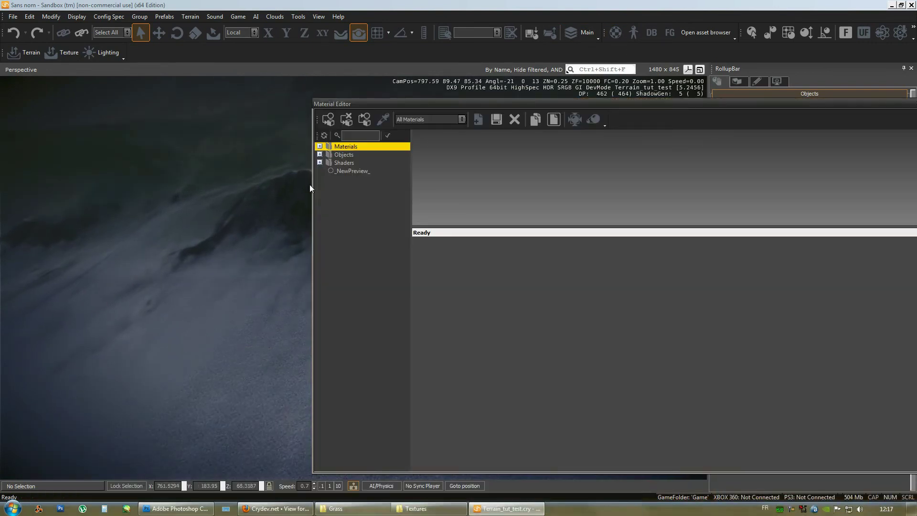
right_click_drag(211, 249, 285, 179)
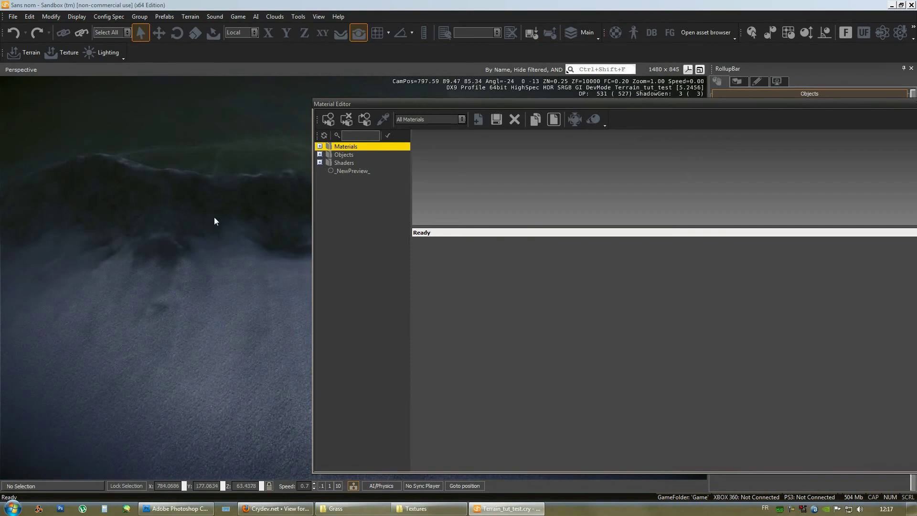
right_click_drag(215, 219, 214, 219)
right_click_drag(162, 167, 198, 139)
right_click_drag(232, 240, 263, 266)
right_click_drag(184, 237, 177, 185)
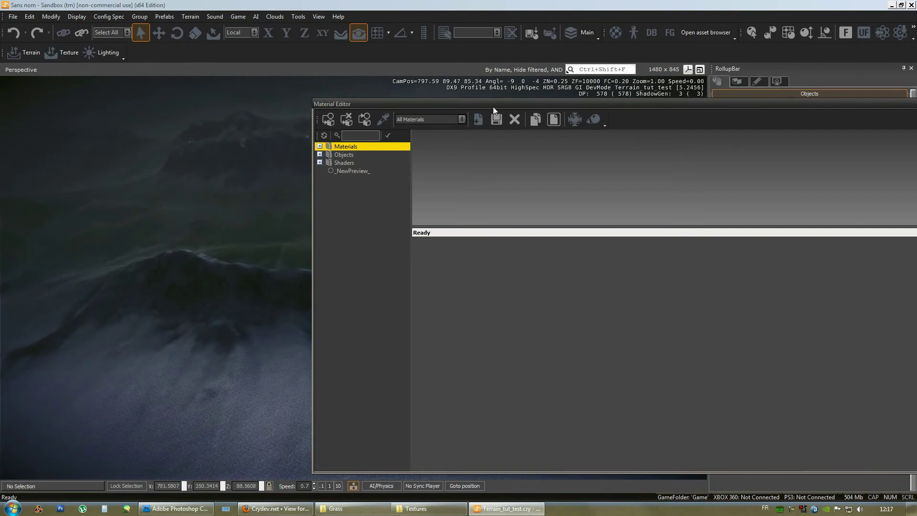
left_click_drag(492, 105, 355, 346)
right_click_drag(449, 266, 448, 266)
right_click_drag(522, 181, 535, 280)
left_click_drag(471, 345, 515, 179)
right_click_drag(38, 370, 101, 404)
left_click(322, 379)
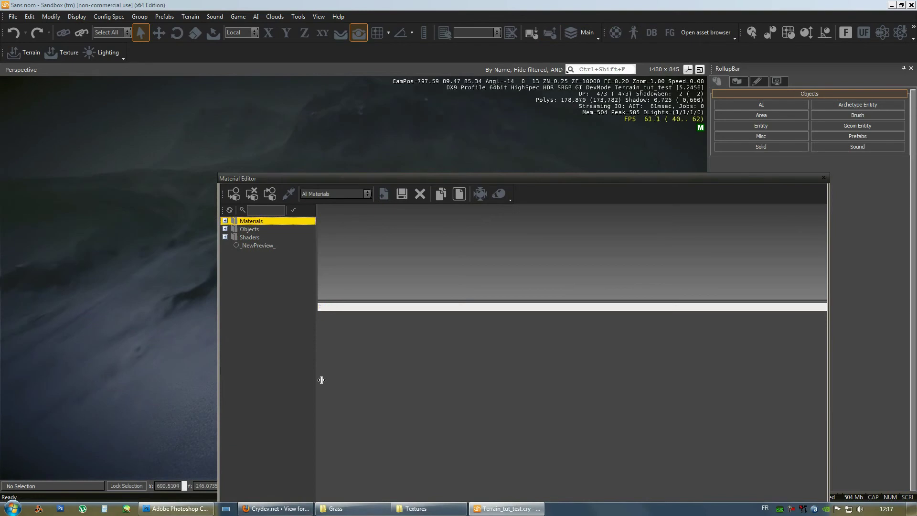
Copy the ground_earth_village_leaves material from the Materials/terrain folder
left_click(226, 221)
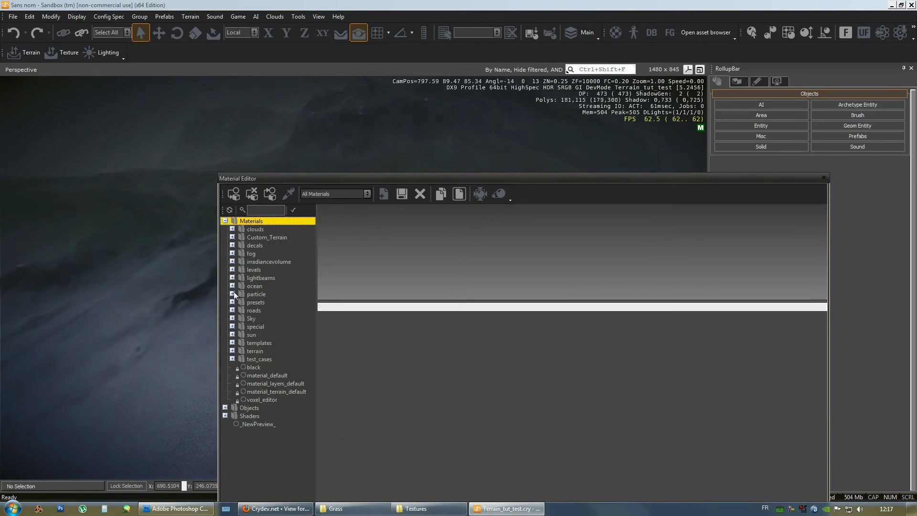
left_click(232, 351)
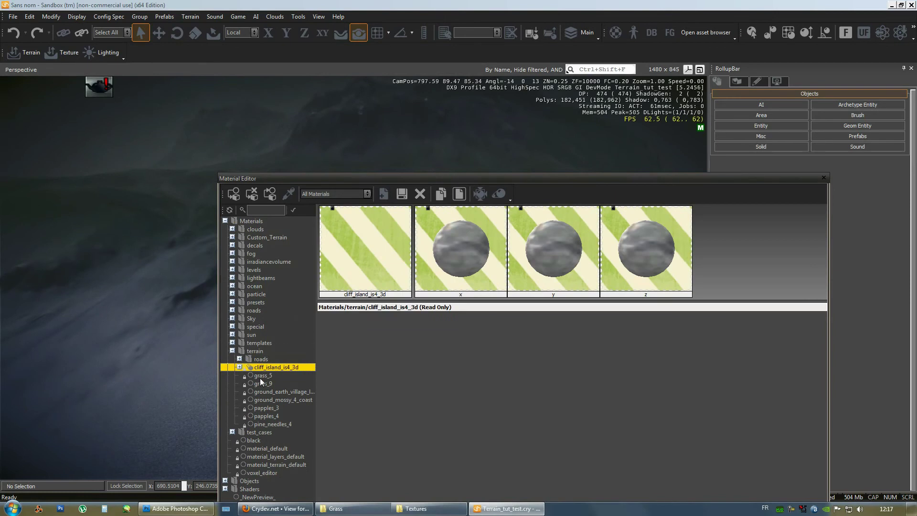
left_click(261, 375)
left_click(270, 392)
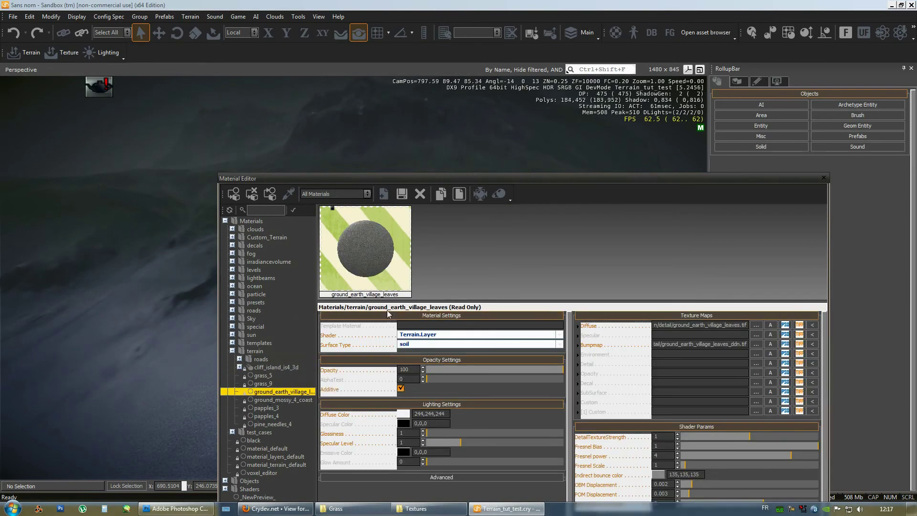
right_click_drag(126, 235, 125, 237)
right_click(269, 393)
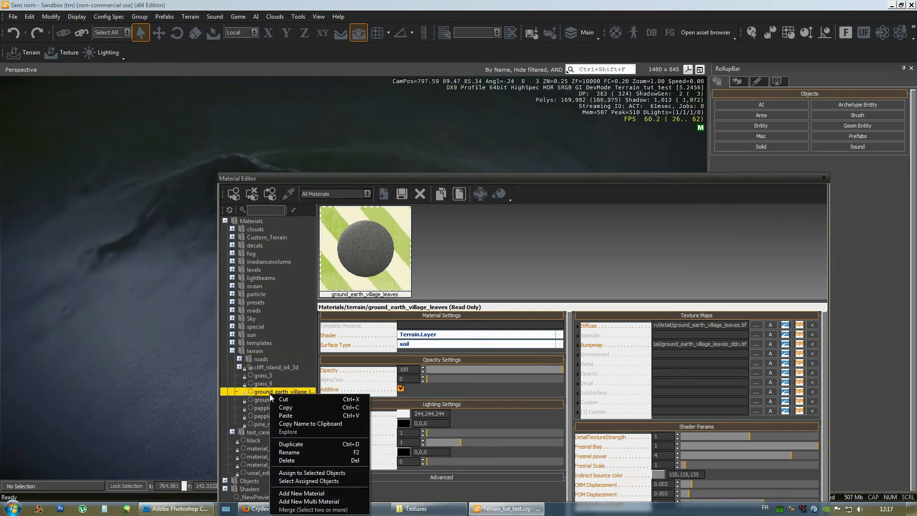
left_click(284, 408)
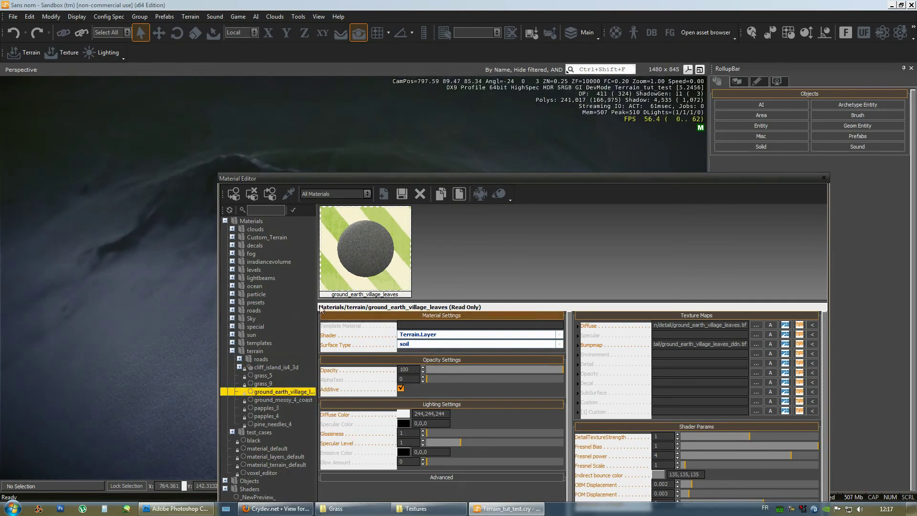
Paste the copied leaves material into the Custom_Terrain material folder
left_click(244, 238)
left_click(232, 237)
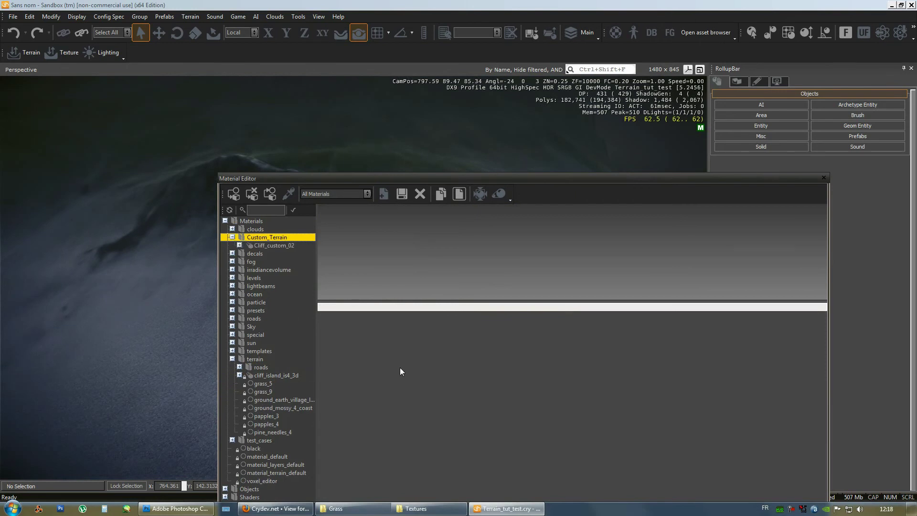
right_click(260, 239)
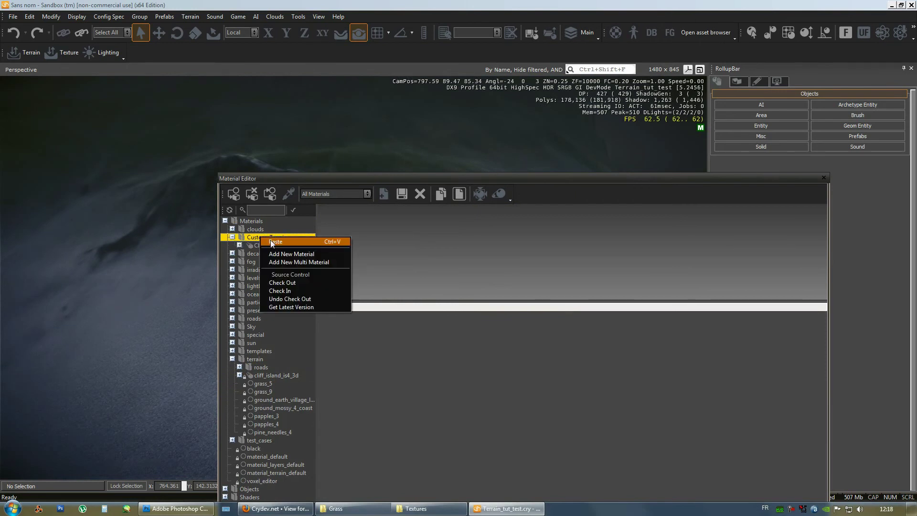
left_click(282, 254)
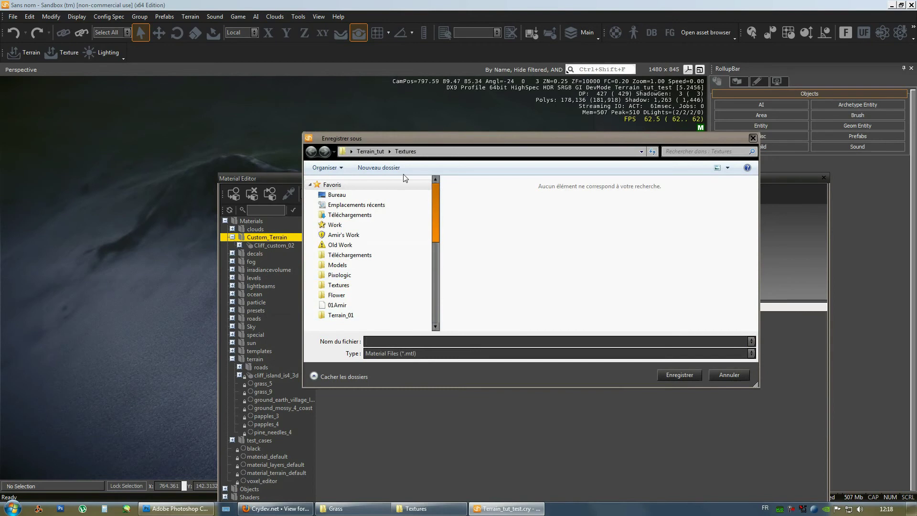
Set the save location to CryENGINE 3.3.5.2456\Game\Materials\Custom_Terrain on drive C
left_click_drag(437, 234, 440, 197)
left_click_drag(434, 228, 433, 339)
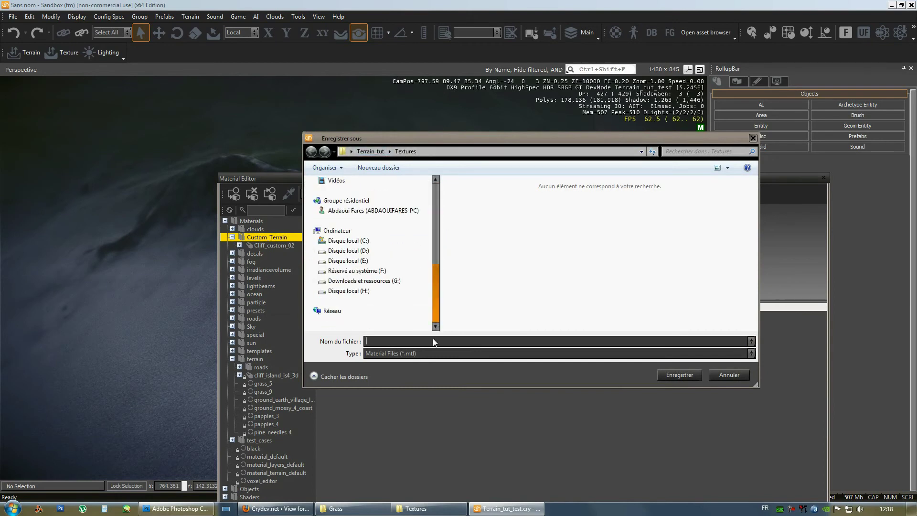
left_click(349, 240)
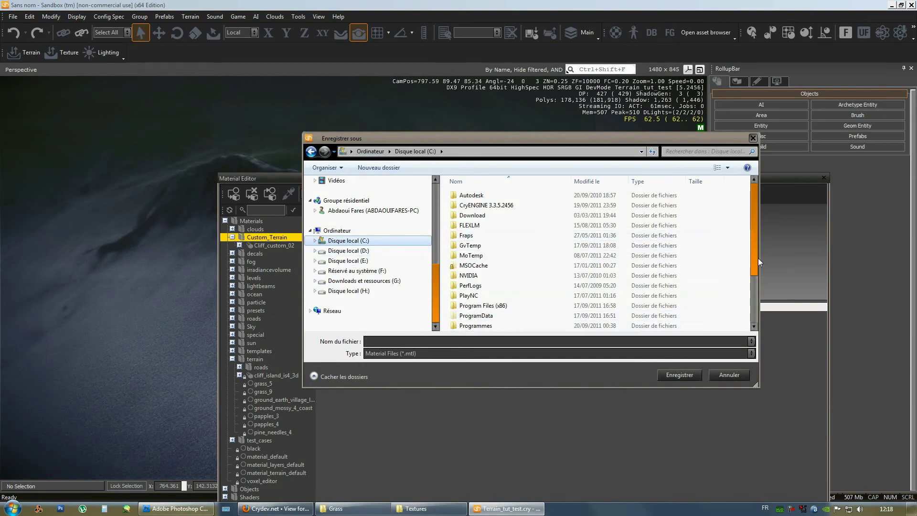
mouse_move(759, 258)
left_mouse_down()
mouse_move(755, 293)
mouse_move(753, 250)
left_mouse_up()
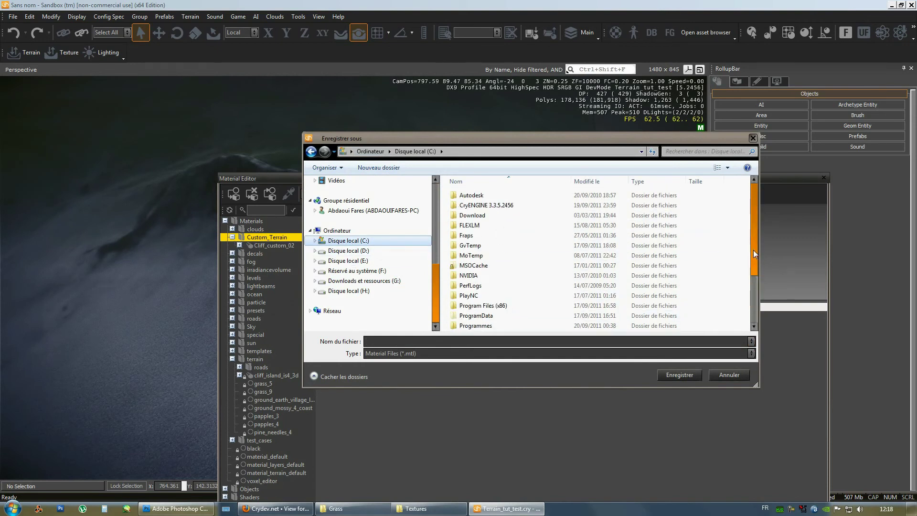
double_click(492, 207)
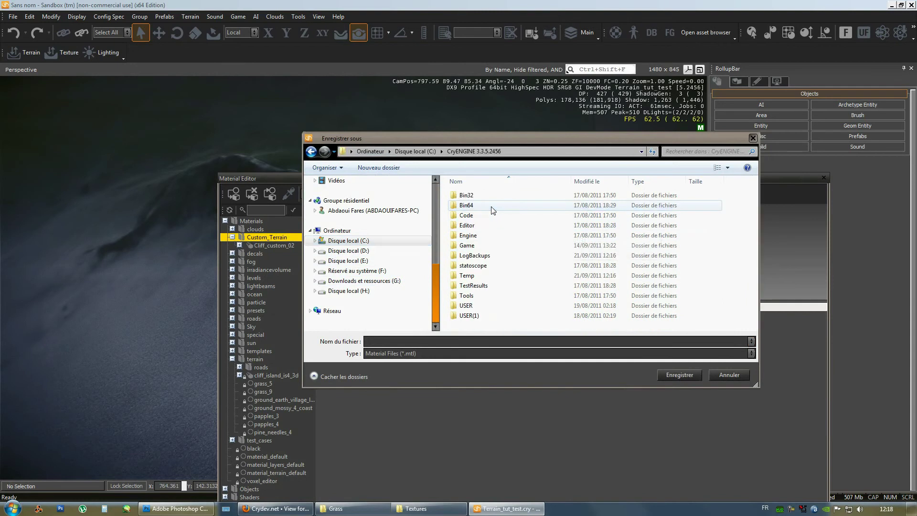
double_click(468, 245)
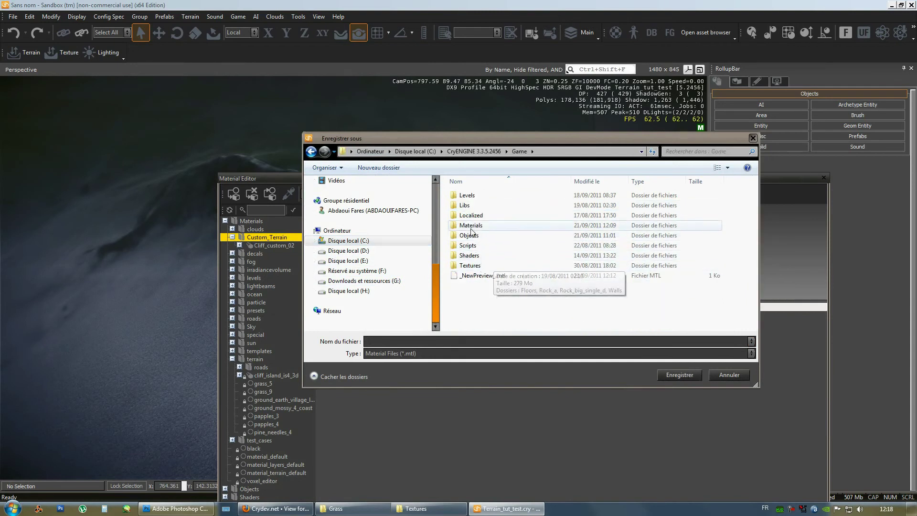
double_click(472, 226)
double_click(470, 195)
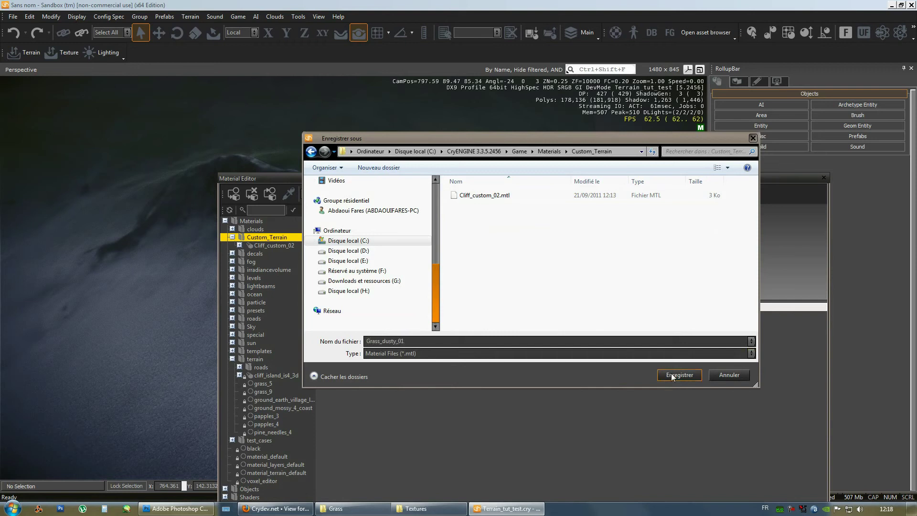
Save the pasted material as Leaves_dusty_01
left_click_drag(382, 341, 329, 341)
type("Leaves")
left_click(679, 376)
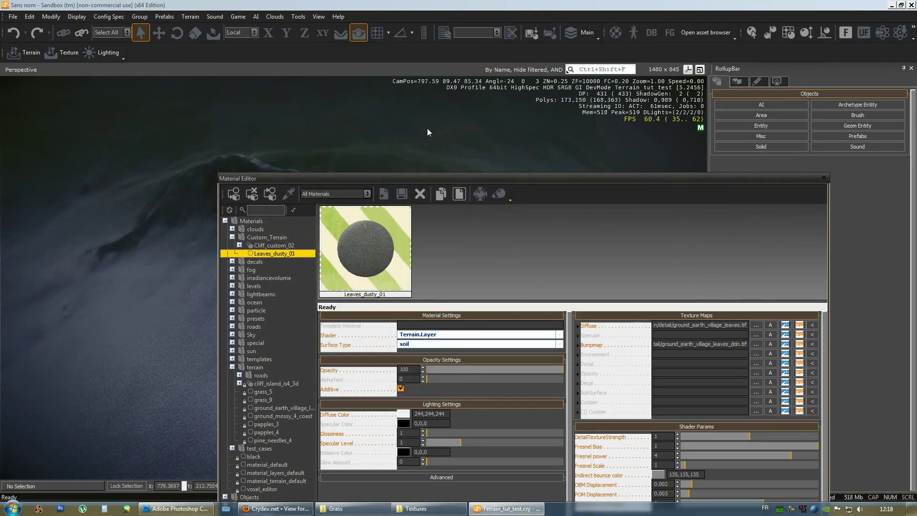
Add a new terrain texture layer and name it Leaves_dusty_01
left_click(190, 16)
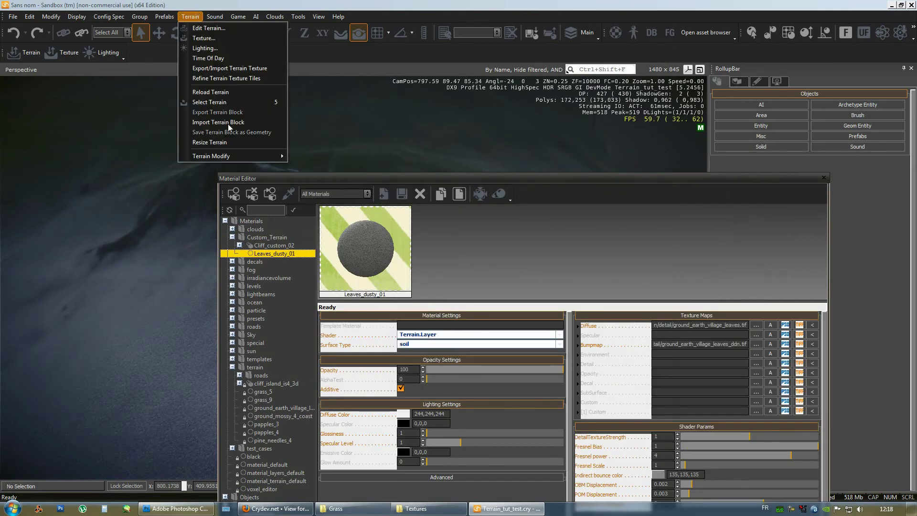
left_click(200, 38)
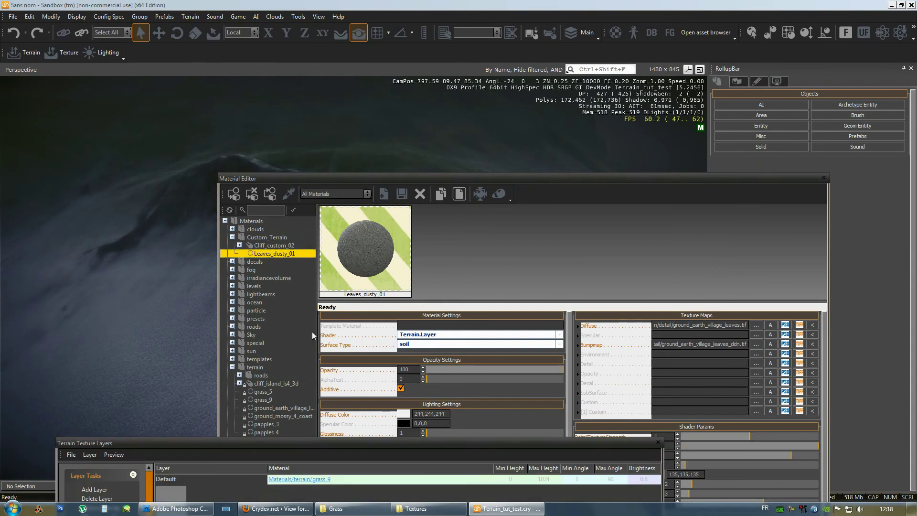
left_click_drag(298, 446, 274, 148)
left_click(72, 191)
double_click(151, 267)
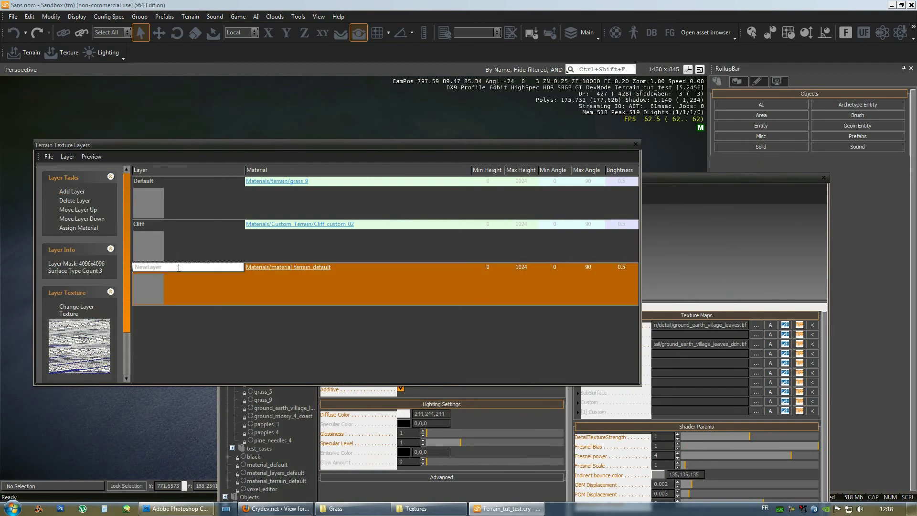
type("Leaves_dusty_01")
key("Return")
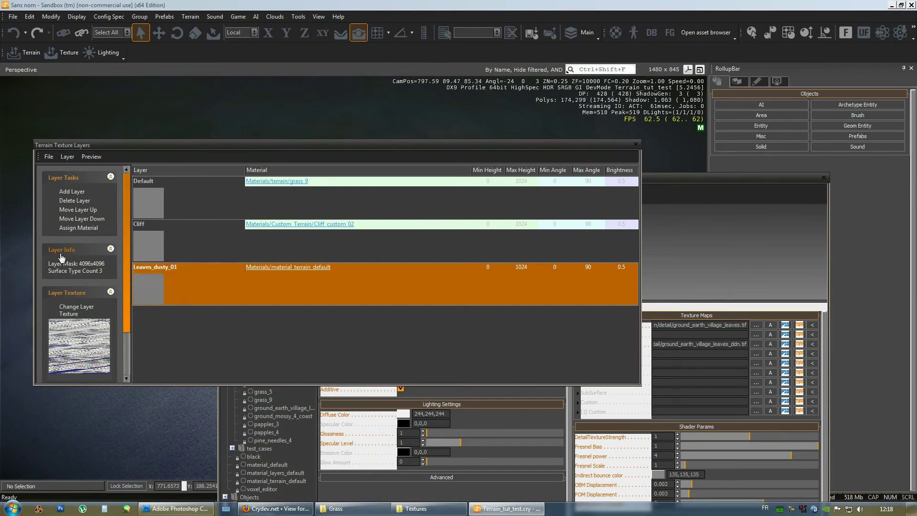
Assign the Custom_Terrain material Leaves_dusty_01 to the Leaves_dusty_01 texture layer
left_click(678, 178)
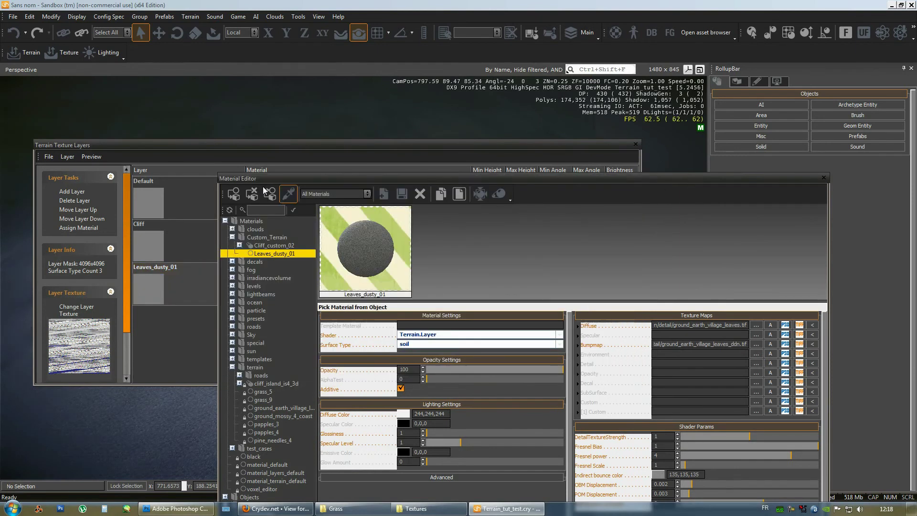
left_click_drag(606, 173, 606, 147)
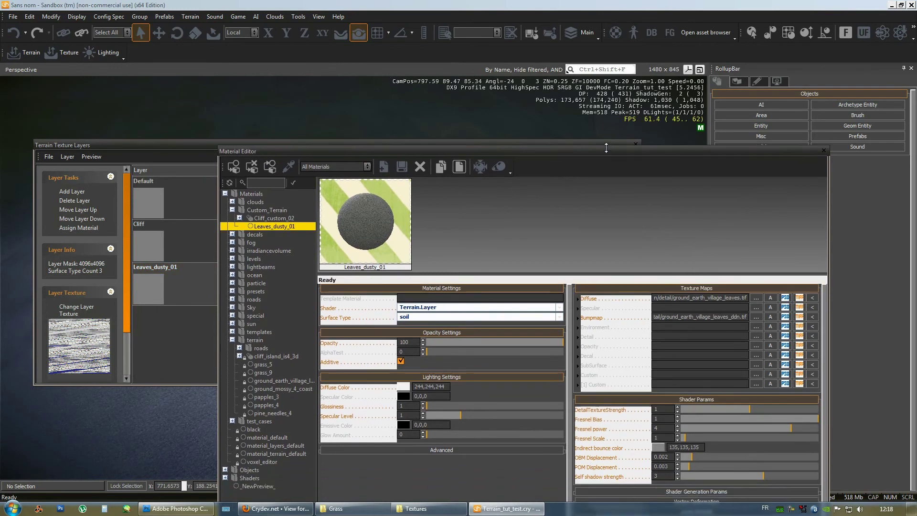
left_click(273, 227)
left_click(87, 148)
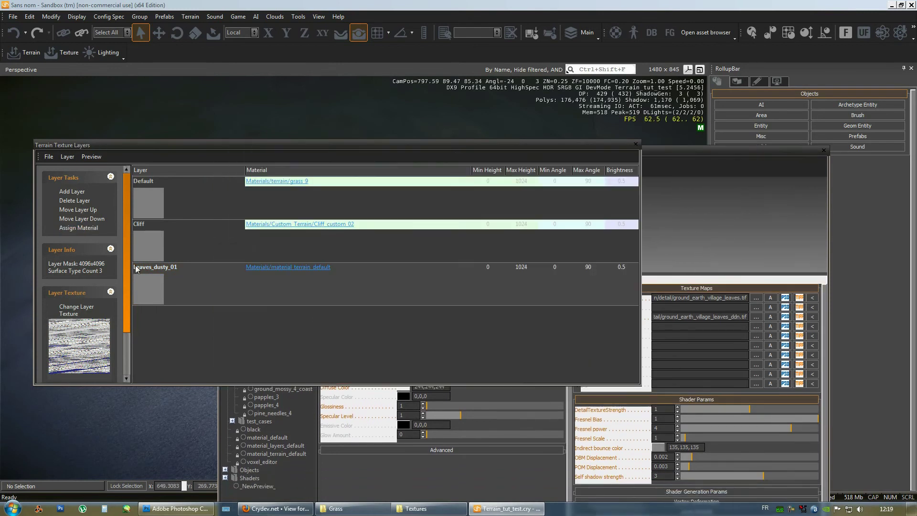
left_click(162, 297)
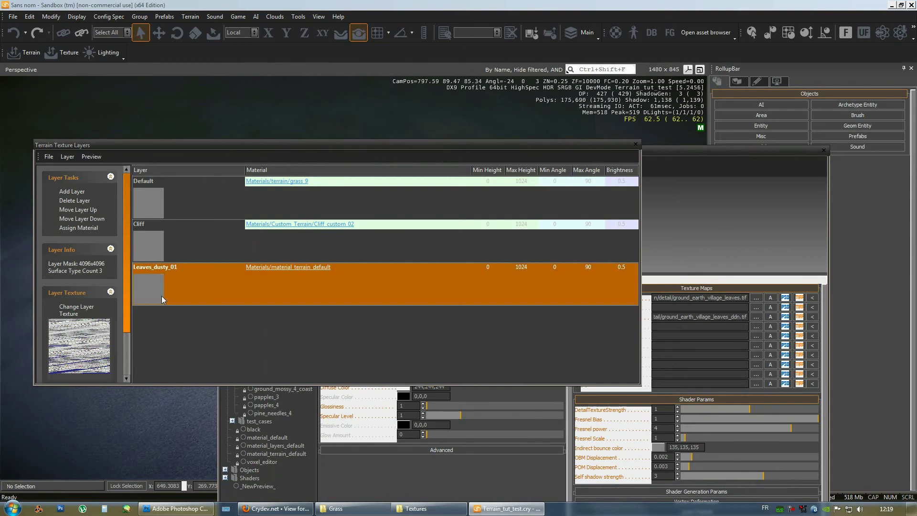
left_click(76, 228)
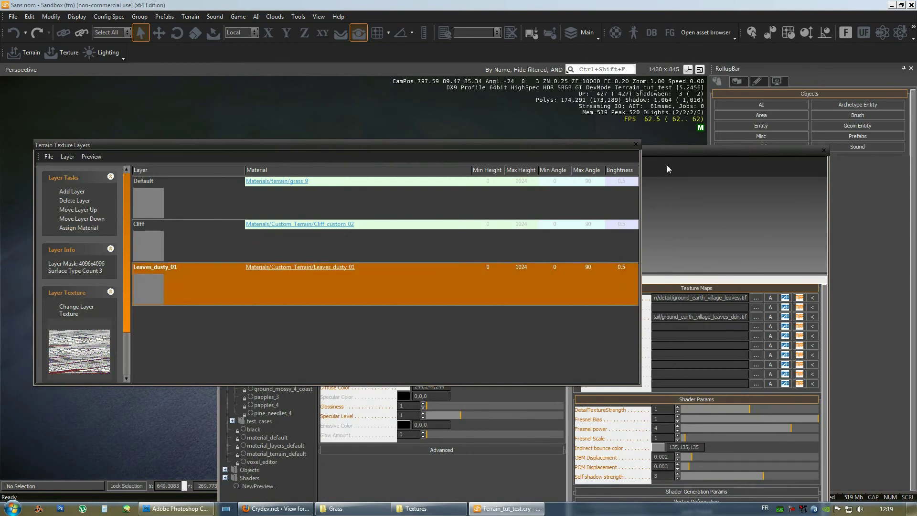
Change the Leaves_dusty_01 layer's texture to 128_grey.bmp from the game/textures/terrain folder
left_click(80, 310)
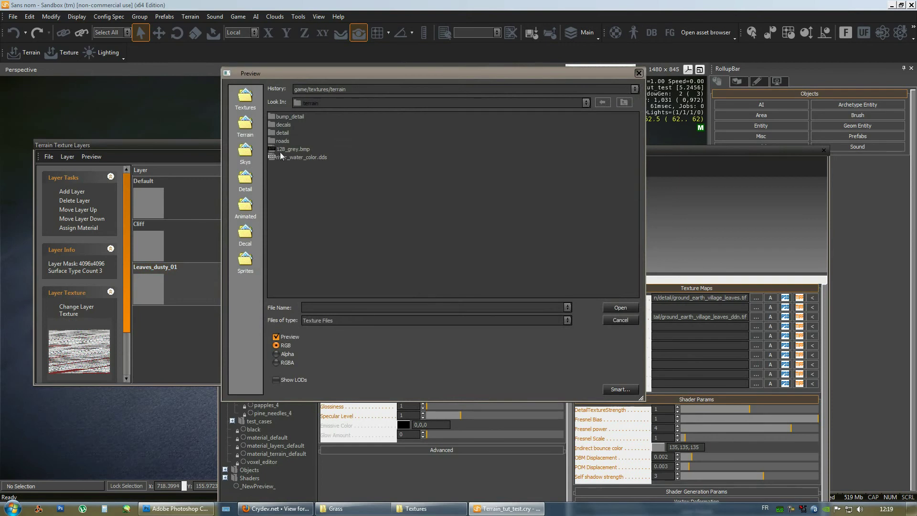
left_click(282, 149)
left_click(614, 307)
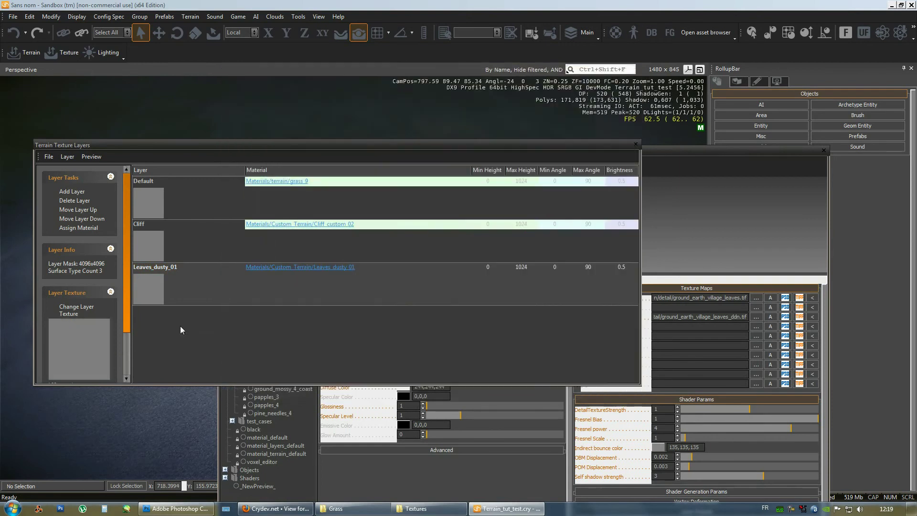
Save the level and close the Material Editor and Terrain Texture Layers windows
left_click(756, 153)
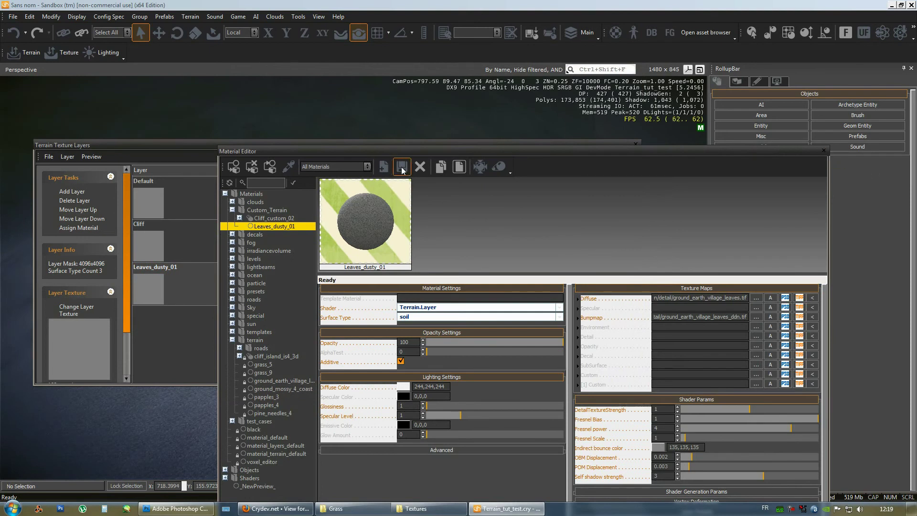
left_click(11, 17)
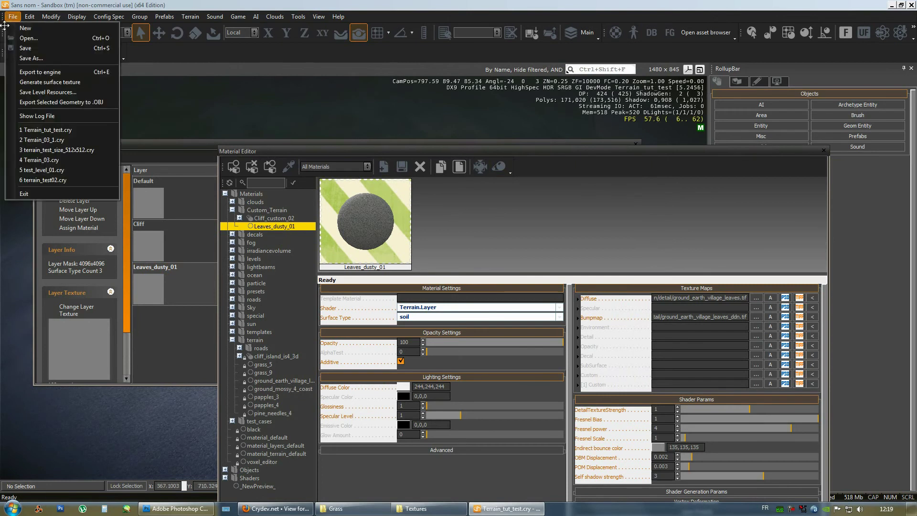
left_click(21, 48)
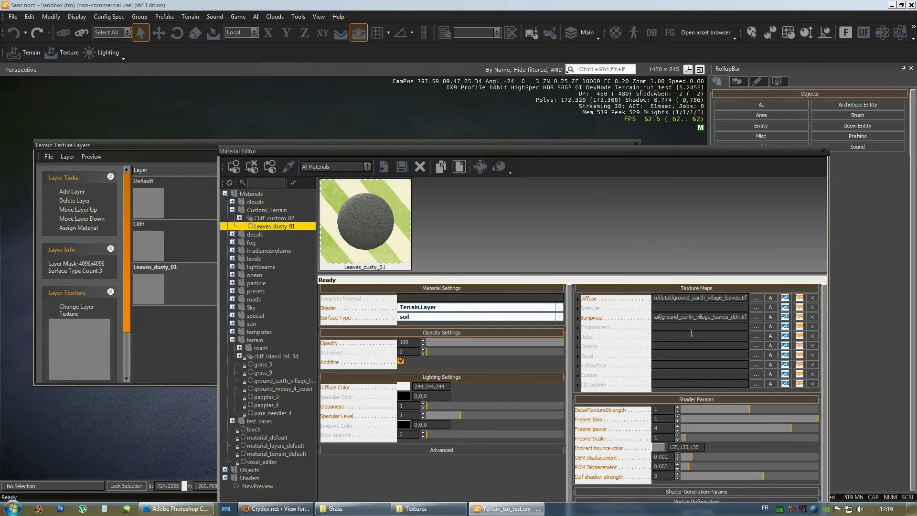
left_click(823, 150)
left_click(636, 143)
Examine the textured cliff and the bare ground around it from several viewpoints
right_click_drag(476, 271, 565, 243)
key("w")
key("a")
right_click_drag(401, 318, 399, 318)
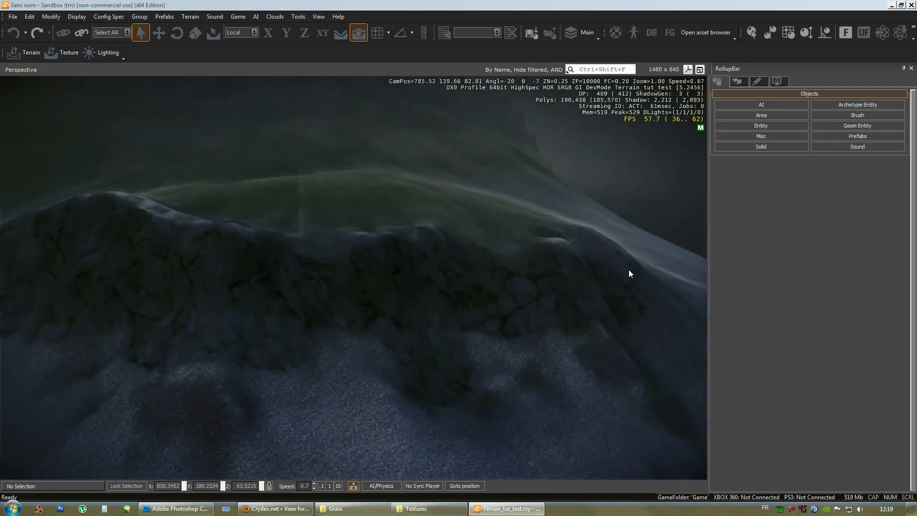
key("d")
right_click_drag(492, 321, 484, 332)
key("w")
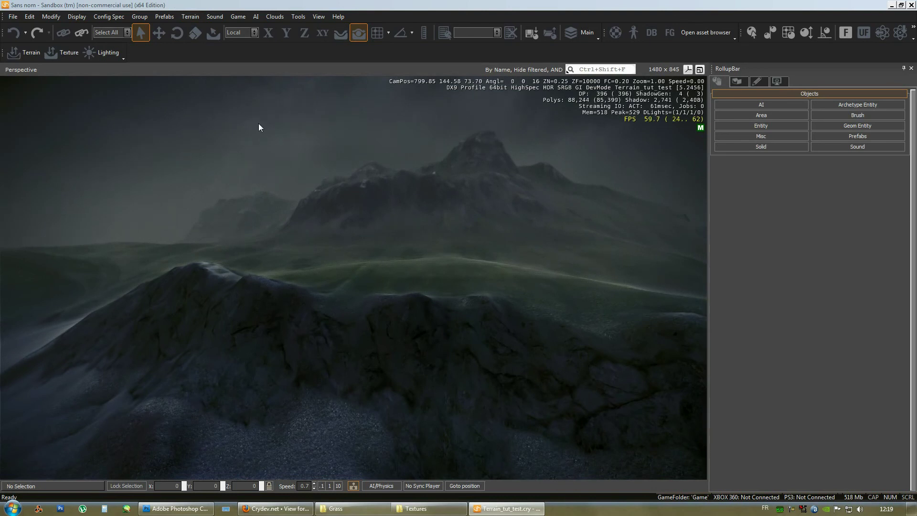
right_click_drag(444, 271, 421, 287)
Paint the Leaves_dusty_01 layer on the ground below the cliff using the Layer Painter with radius 4 and hardness 0
left_click(199, 16)
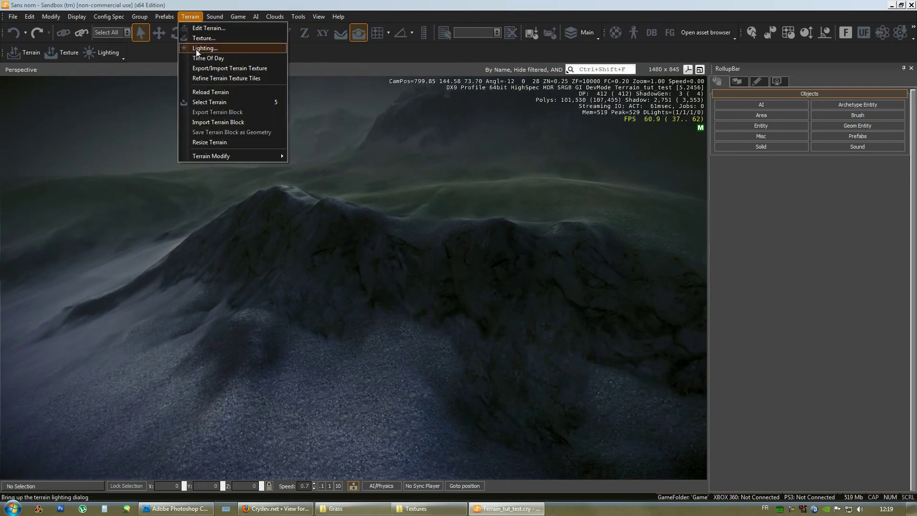
left_click(738, 80)
left_click(752, 125)
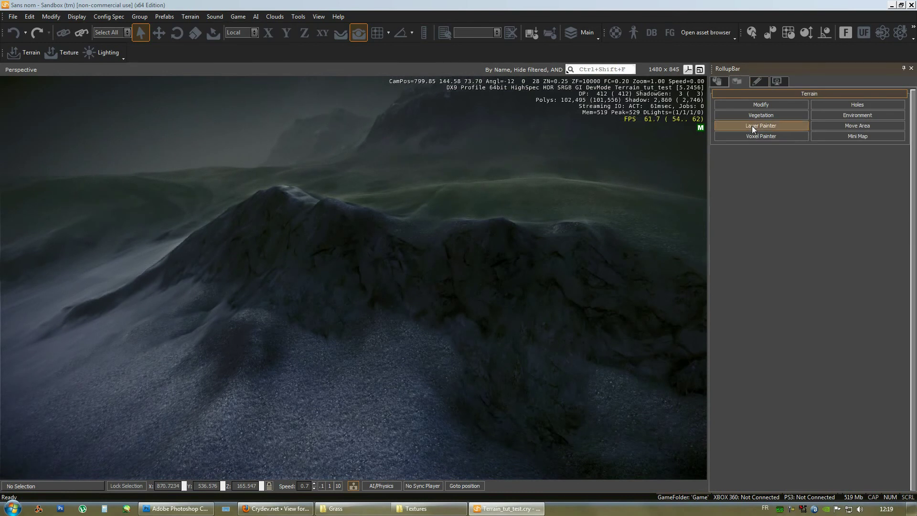
right_click_drag(361, 385, 359, 411)
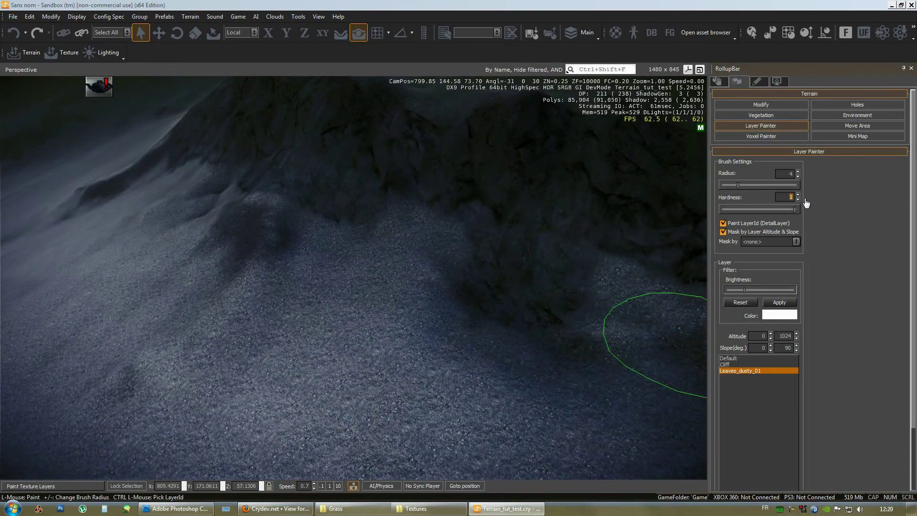
right_click_drag(508, 258, 506, 315)
right_click_drag(423, 305, 424, 311)
right_click_drag(377, 434, 379, 429)
key("w")
mouse_move(379, 432)
left_mouse_down()
mouse_move(483, 284)
mouse_move(415, 305)
mouse_move(473, 370)
mouse_move(328, 295)
mouse_move(186, 279)
mouse_move(280, 395)
mouse_move(385, 347)
left_mouse_up()
Examine the painted leaves ground close up and from a distance for its detail and tiling
right_click_drag(386, 347, 385, 346)
key("w")
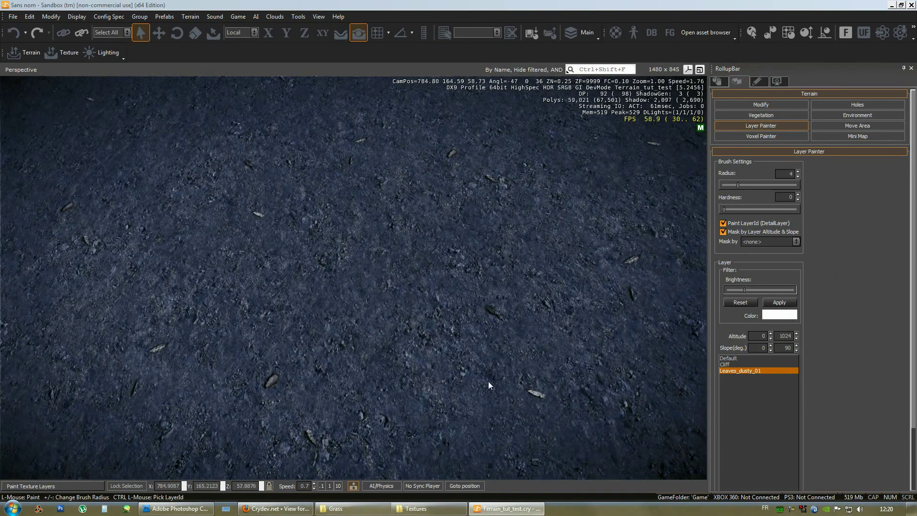
right_click_drag(482, 383, 482, 383)
key("s")
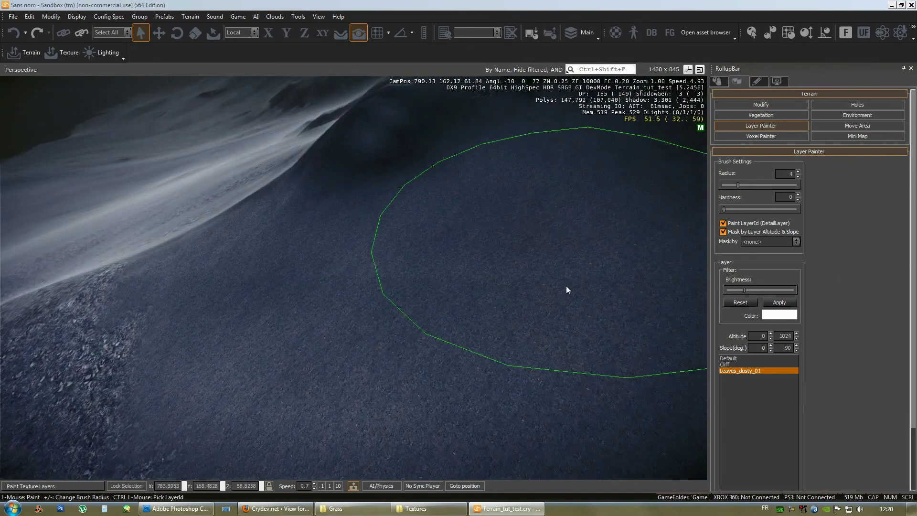
right_click_drag(432, 330, 437, 331)
key("s")
key("w")
key("a")
key("s")
right_click_drag(385, 264, 390, 265)
key("s")
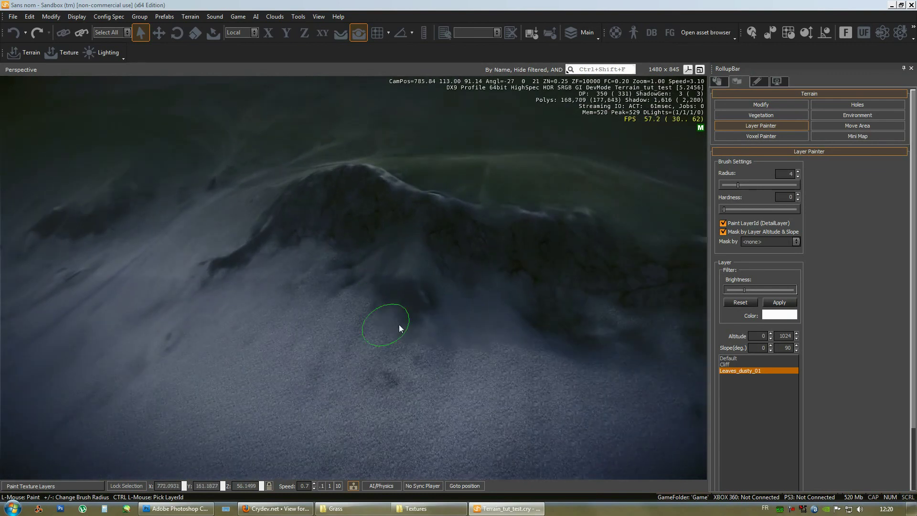
Paint more of the slope below the cliff with the Leaves_dusty_01 layer
mouse_move(407, 334)
left_mouse_down()
mouse_move(401, 361)
mouse_move(465, 361)
left_mouse_up()
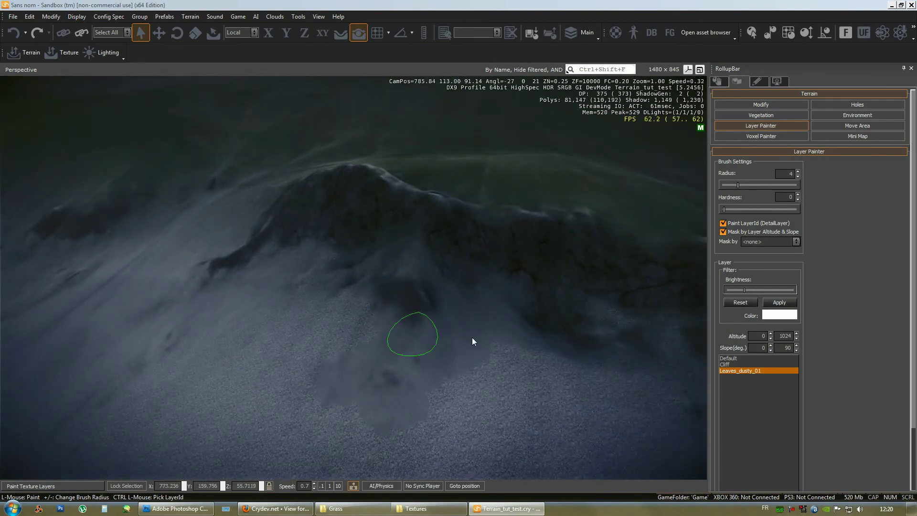
key("w")
right_click_drag(474, 337, 494, 336)
key("s")
right_click_drag(405, 273, 406, 274)
key("w")
scroll(406, 274, "up", 2)
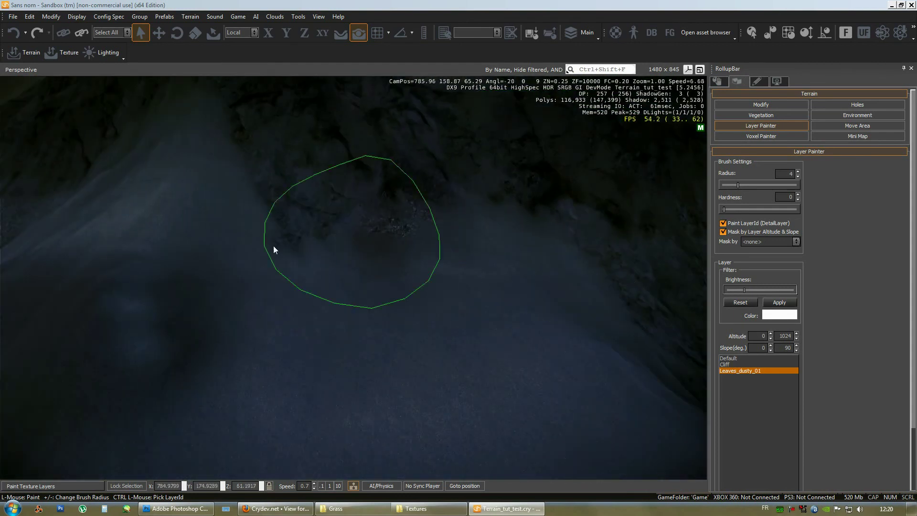
Set the diffuse map's TileU and TileV to 0.1 for the Leaves_dusty_01 material and check the ground
left_click(616, 33)
left_click(225, 194)
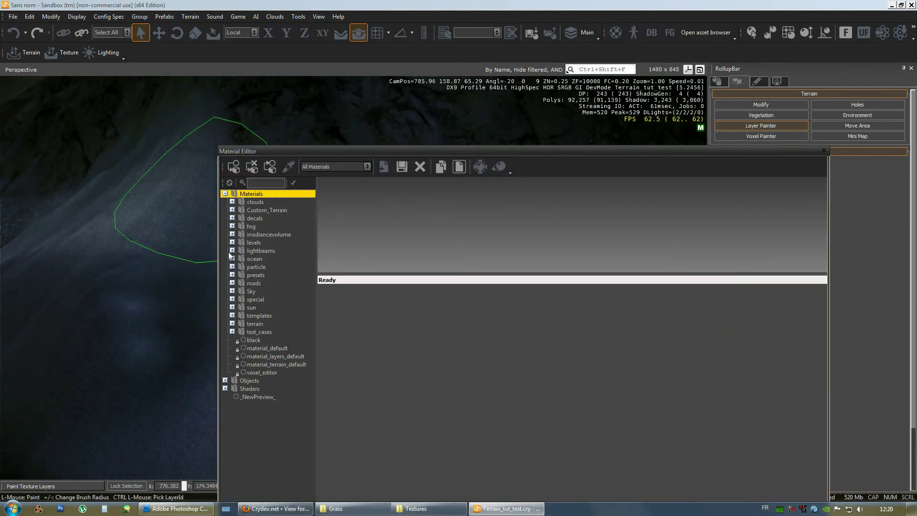
left_click(232, 210)
left_click(263, 227)
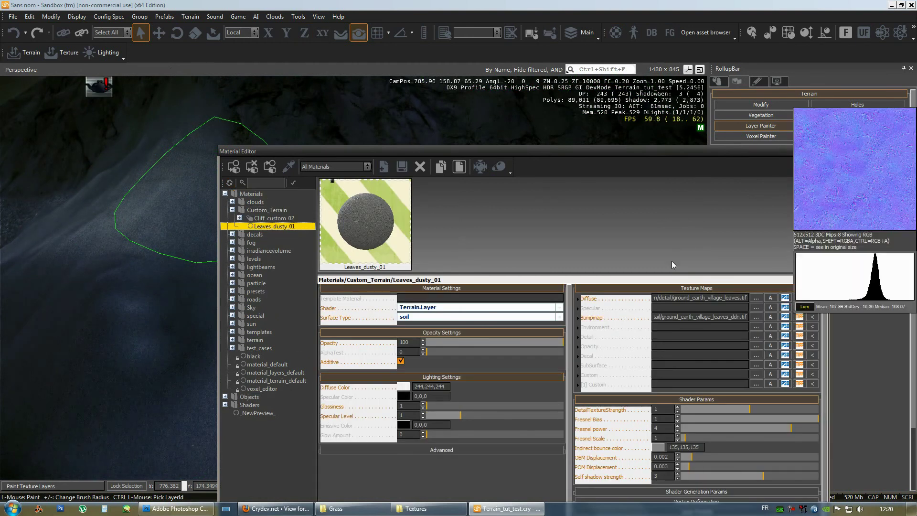
mouse_move(579, 301)
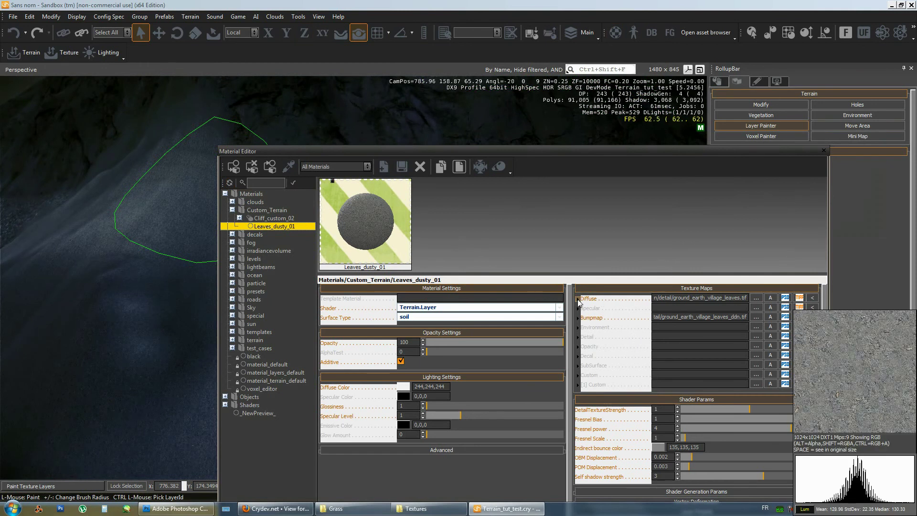
left_click(578, 300)
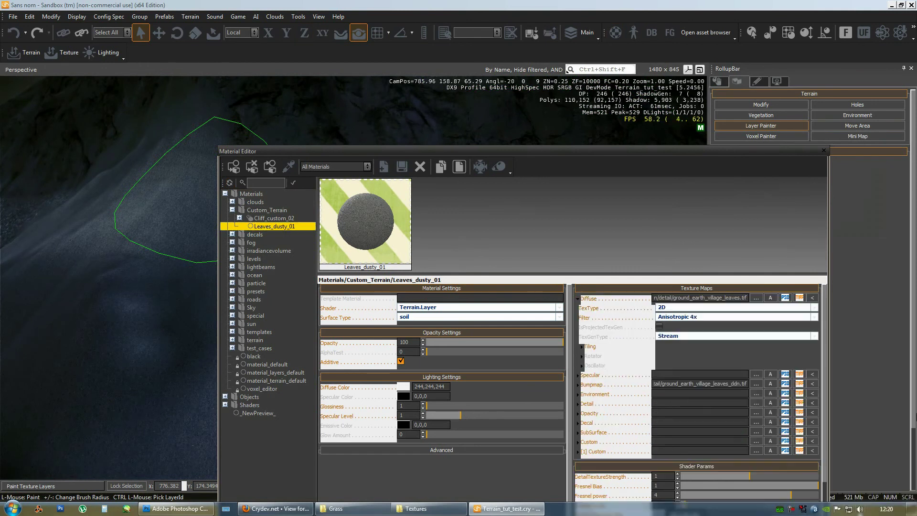
left_click(582, 347)
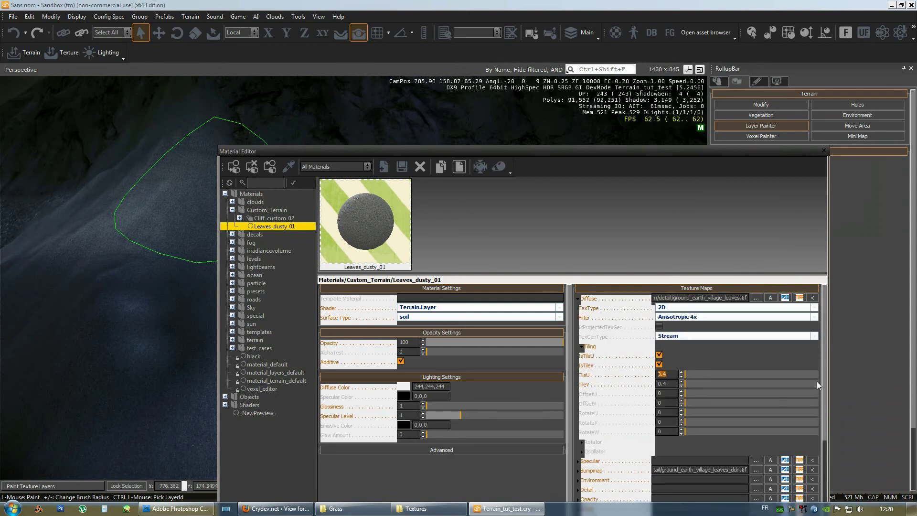
type("0.")
key("Tab")
type("0.")
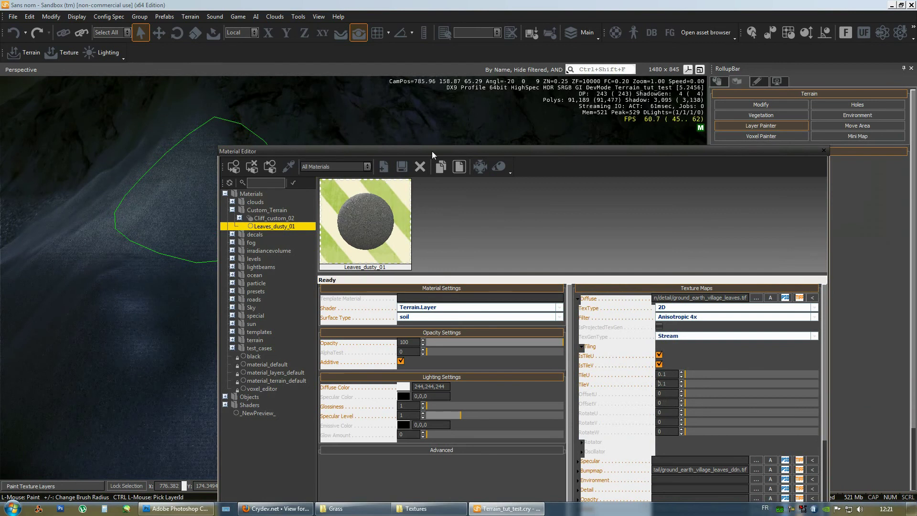
left_click_drag(432, 150, 362, 319)
key("w")
right_click_drag(388, 250, 389, 249)
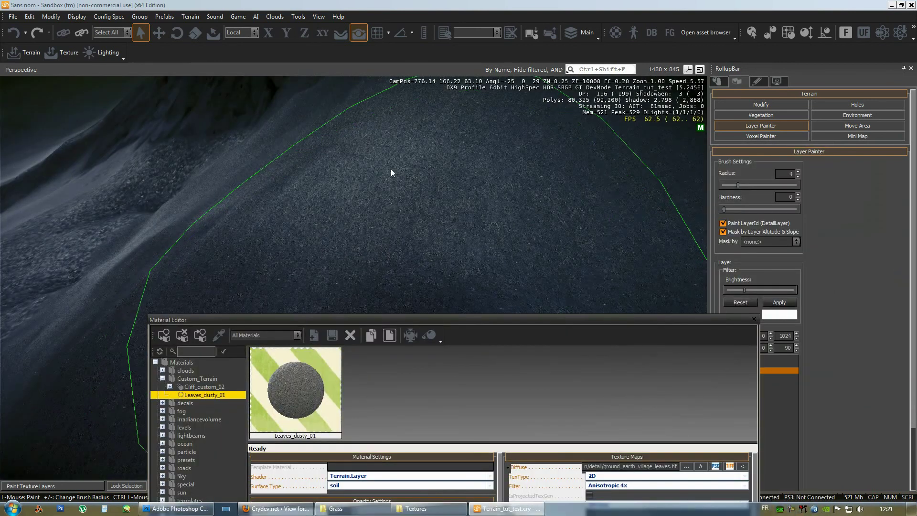
Turn off offset bump mapping and parallax occlusion mapping in the Leaves_dusty_01 material's shader generation parameters
left_click_drag(552, 318, 613, 73)
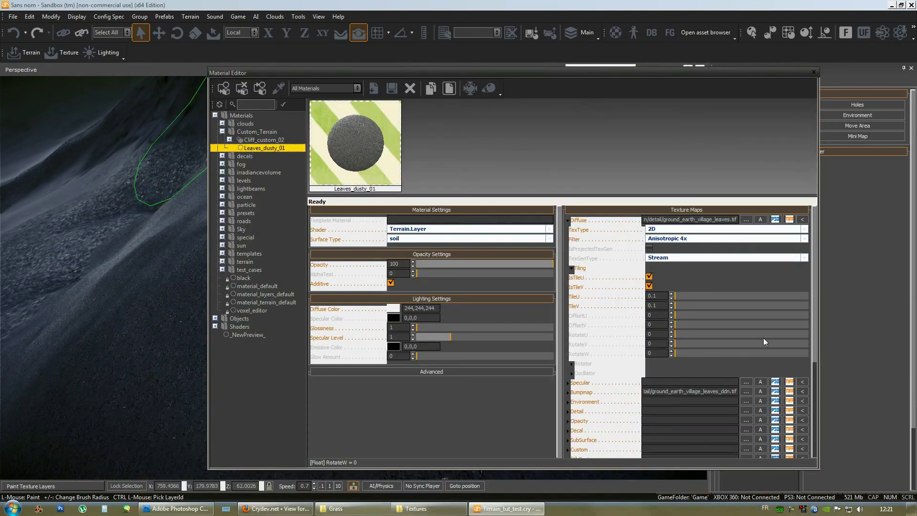
left_click_drag(816, 341, 816, 445)
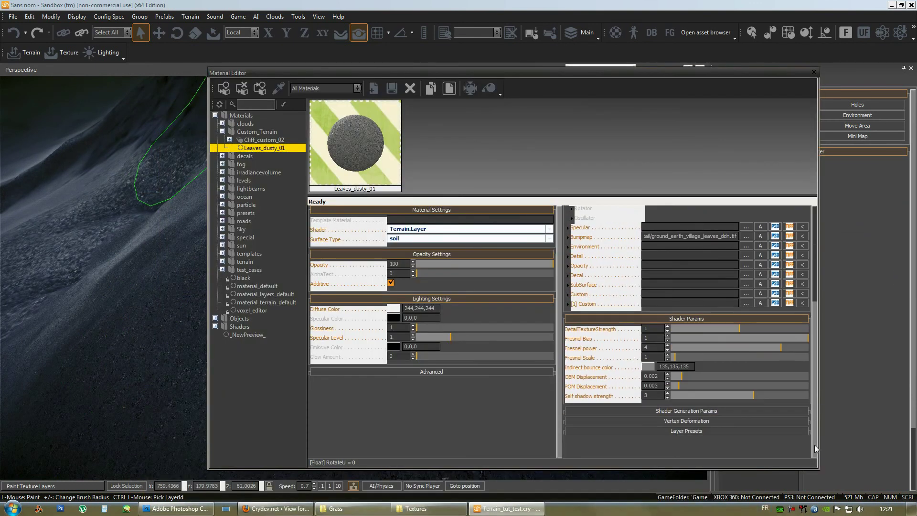
left_click(674, 412)
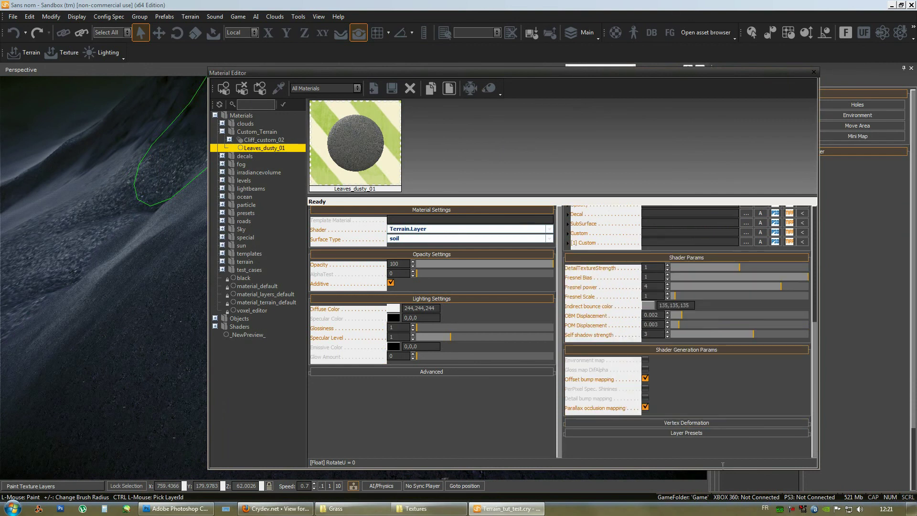
left_click(646, 378)
left_click(645, 407)
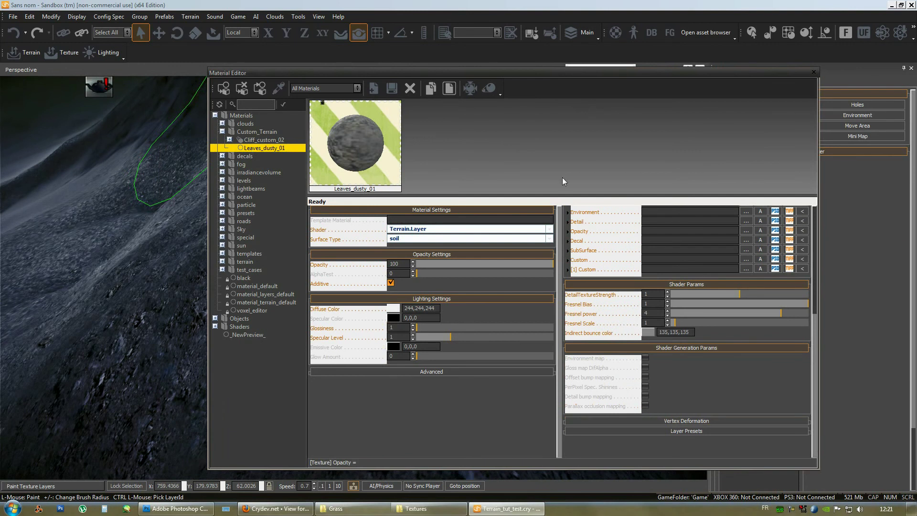
Try a TileU and TileV of 10 for the Leaves_dusty_01 diffuse map and check the ground
left_click_drag(549, 71, 490, 371)
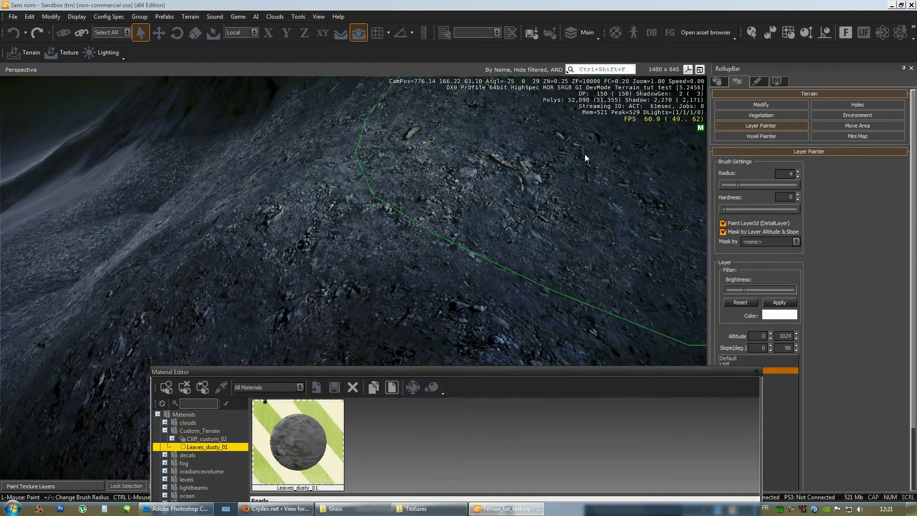
key("s")
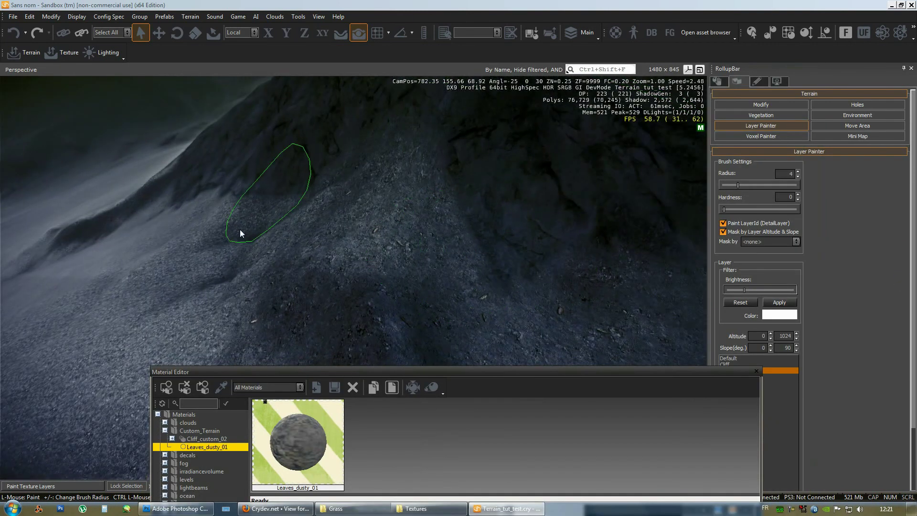
left_click_drag(382, 372, 450, 148)
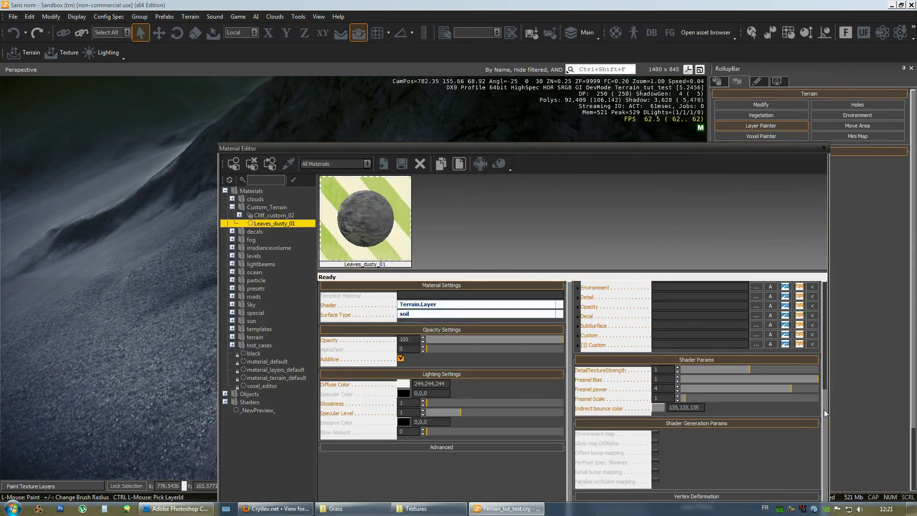
left_click_drag(824, 409, 824, 296)
mouse_move(579, 295)
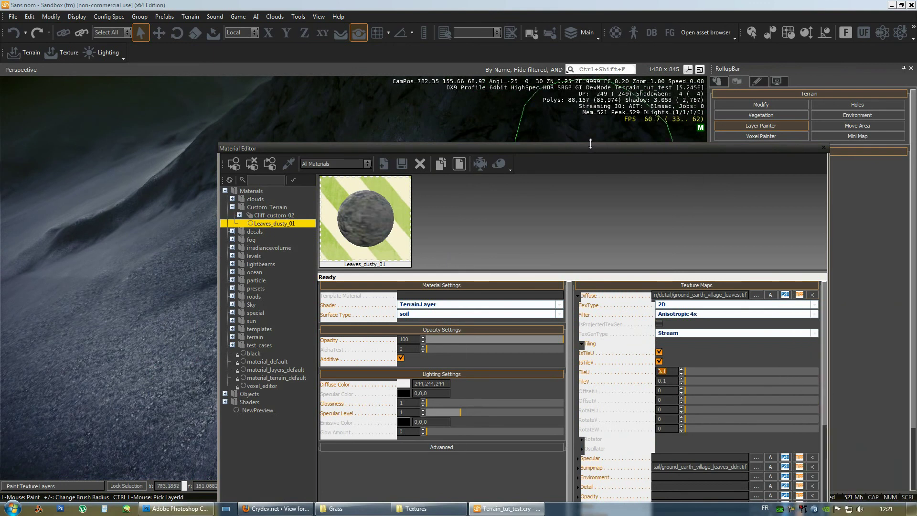
mouse_move(588, 147)
left_mouse_down()
mouse_move(583, 287)
mouse_move(455, 187)
left_mouse_up()
mouse_move(560, 188)
left_mouse_down()
mouse_move(540, 351)
mouse_move(510, 145)
left_mouse_up()
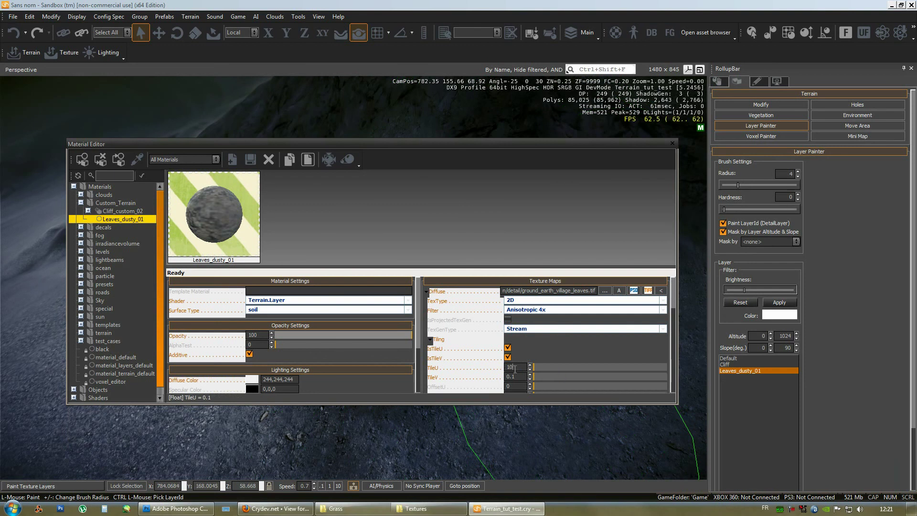
left_click_drag(520, 376, 473, 377)
key("Return")
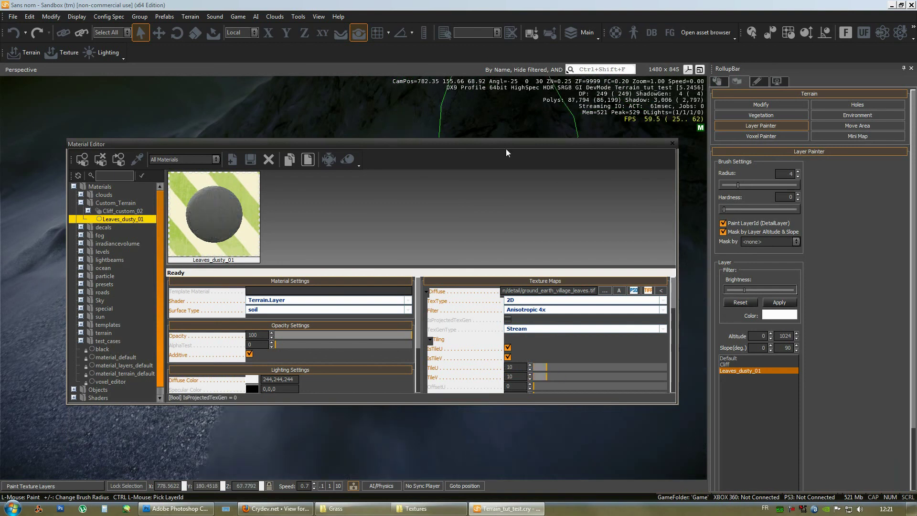
left_click_drag(506, 146, 513, 424)
key("w")
right_click_drag(483, 238, 482, 237)
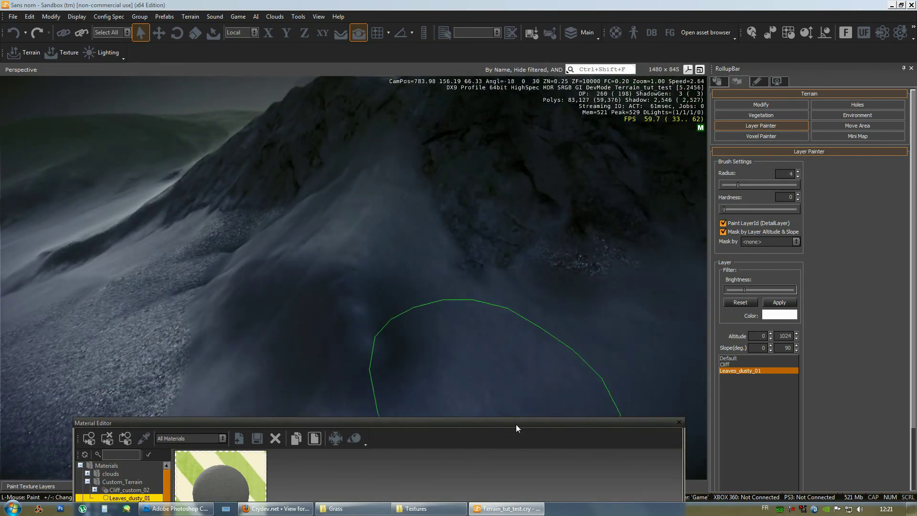
Set the diffuse map's TileU and TileV back to 0.1 and view the ground below the cliff
left_click_drag(516, 424, 471, 140)
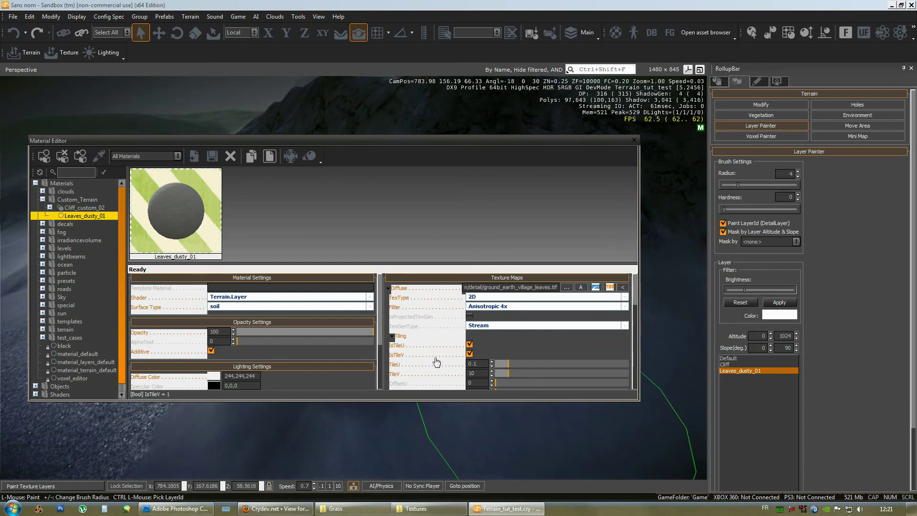
left_click(480, 372)
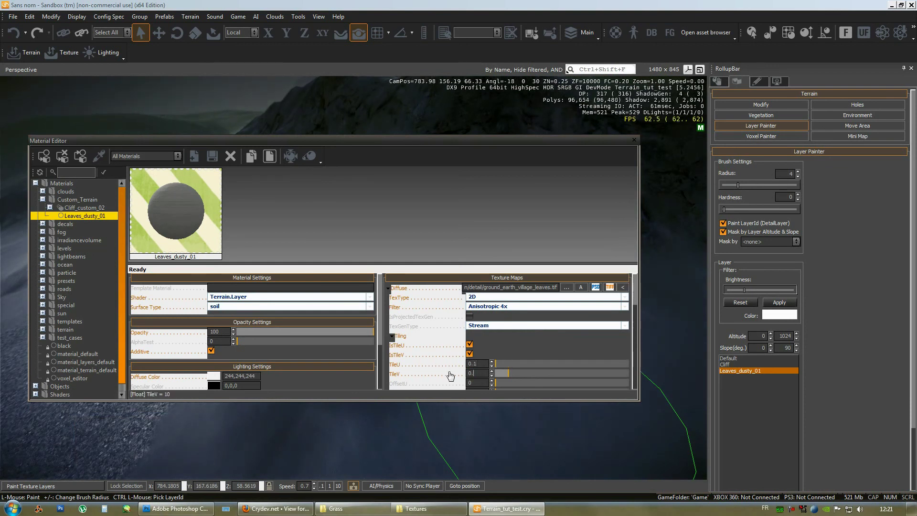
key("Return")
left_click_drag(563, 142, 545, 331)
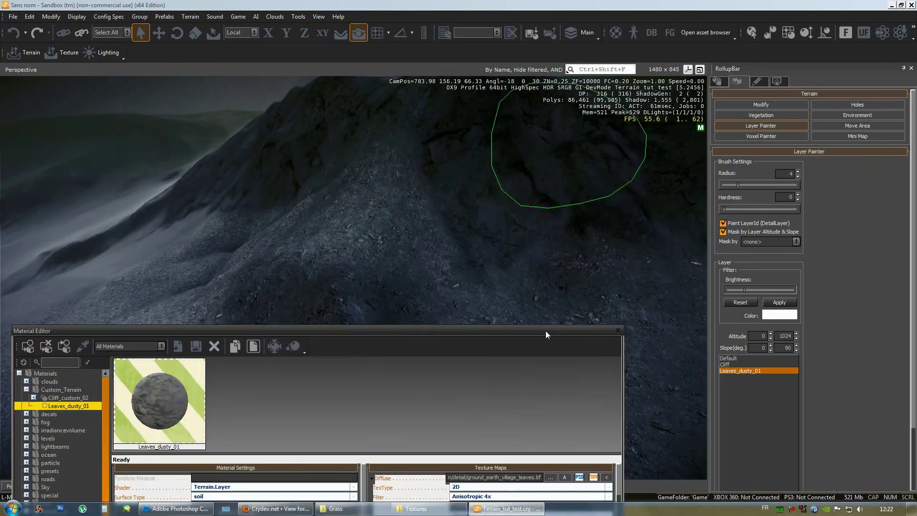
right_click_drag(490, 217, 526, 232)
Examine the Leaves_dusty_01 bump map's preview, texture type, filter and tiling settings
left_click_drag(460, 328, 462, 132)
left_click(378, 280)
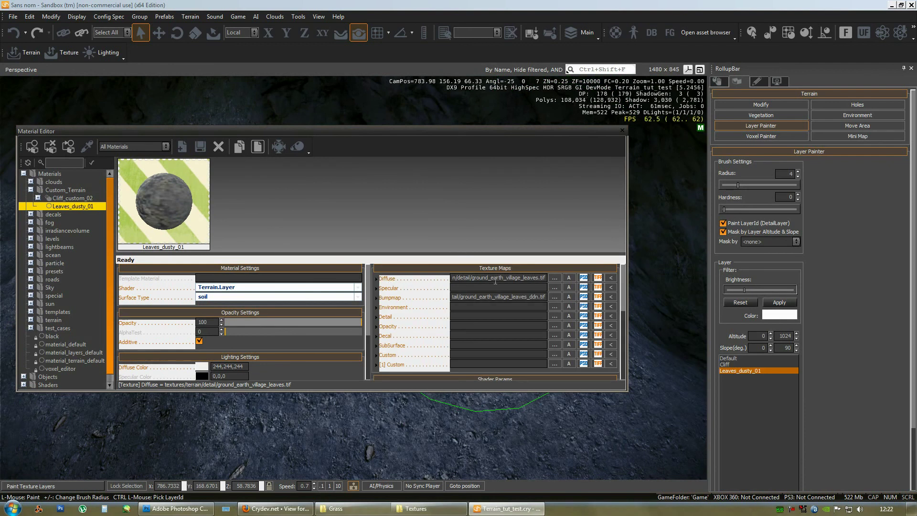
mouse_move(412, 300)
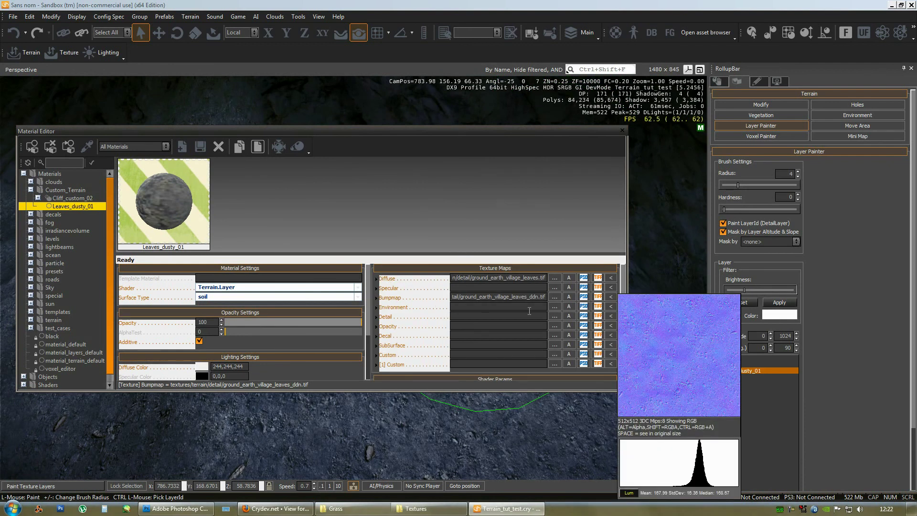
left_click(376, 299)
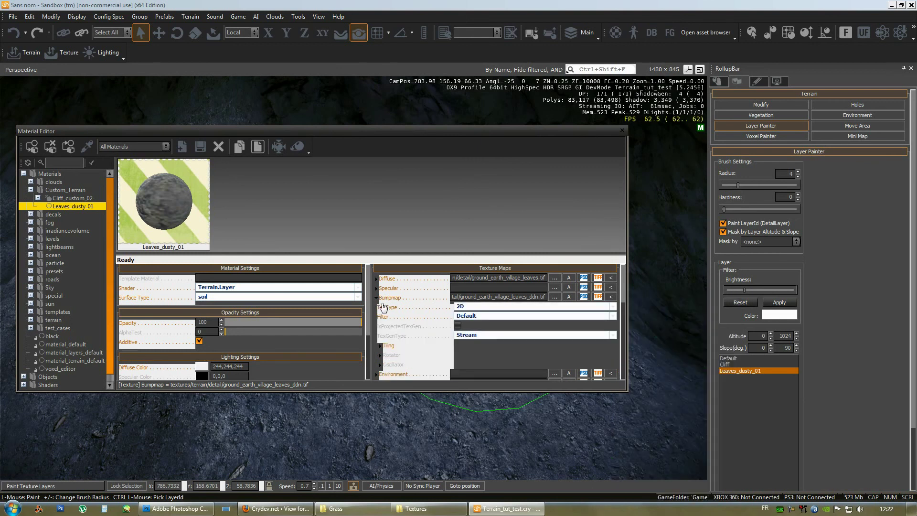
left_click_drag(622, 294, 619, 320)
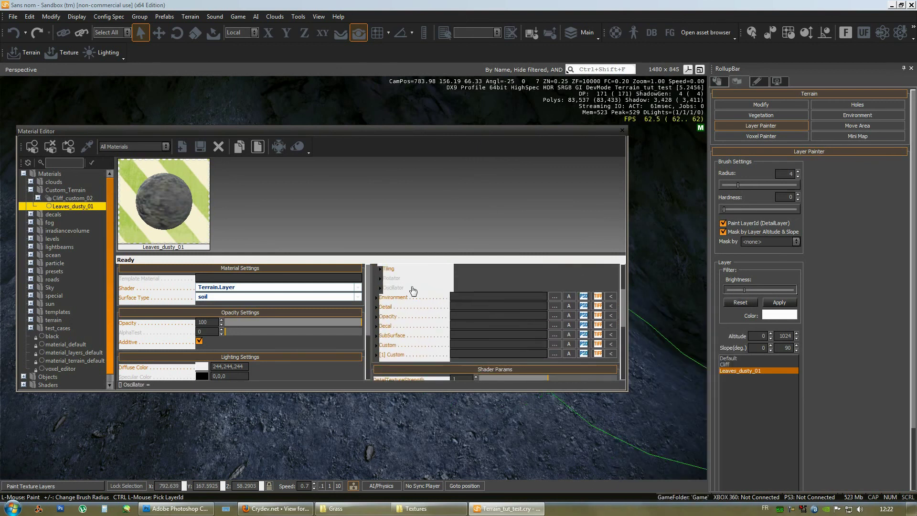
left_click(381, 269)
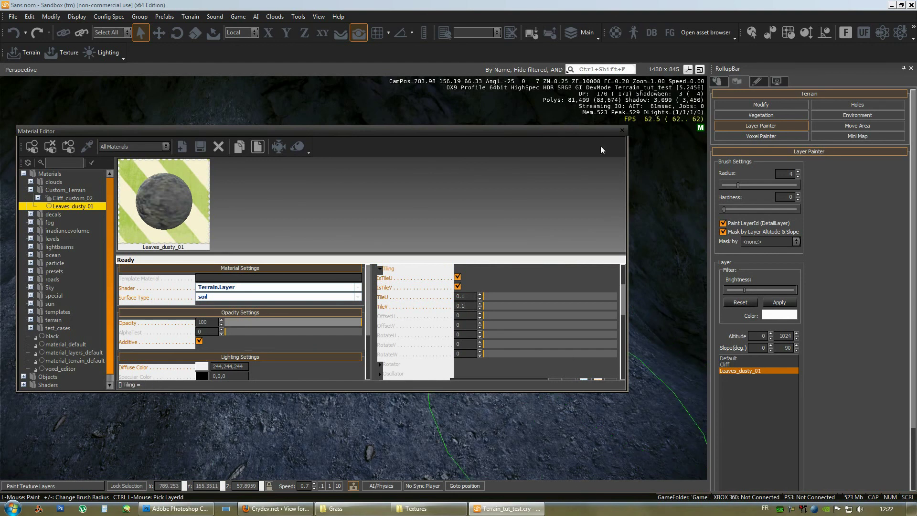
left_click_drag(624, 309, 623, 277)
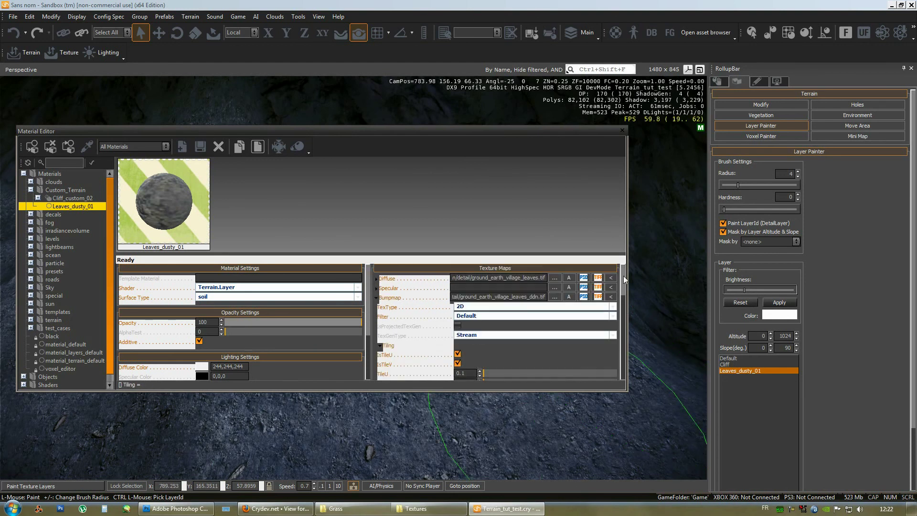
left_click(381, 347)
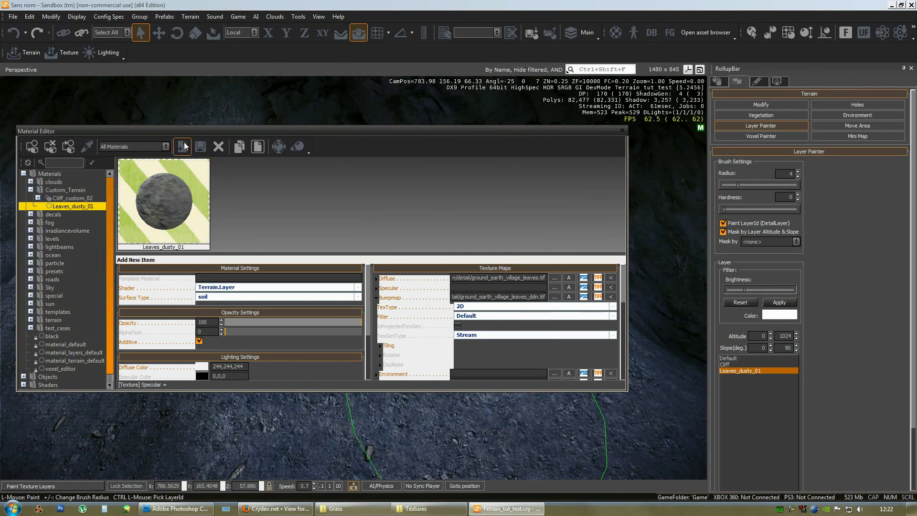
Save the level and close the Material Editor
left_click(12, 17)
left_click(50, 56)
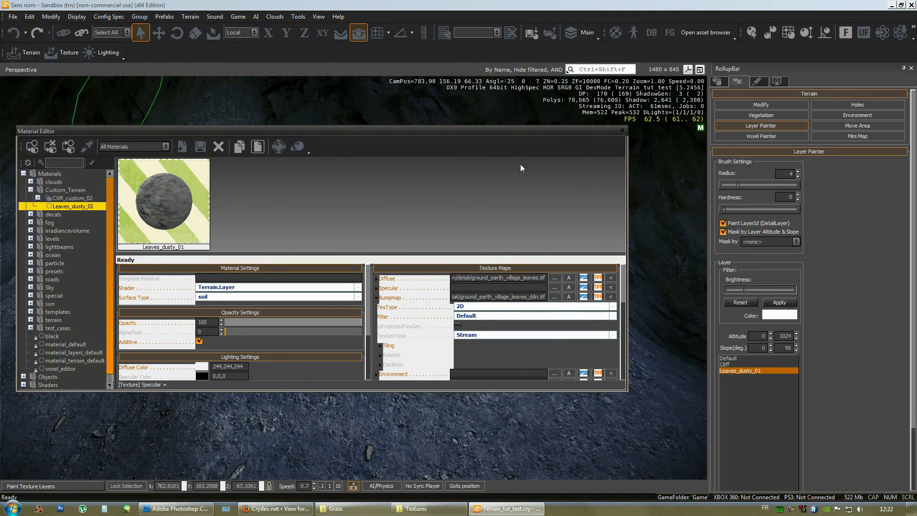
left_click(623, 131)
Paint more of the slope along the cliff's base with the Leaves_dusty_01 layer, and dismiss the crash message
right_click_drag(458, 265, 478, 280)
key("s")
key("w")
key("d")
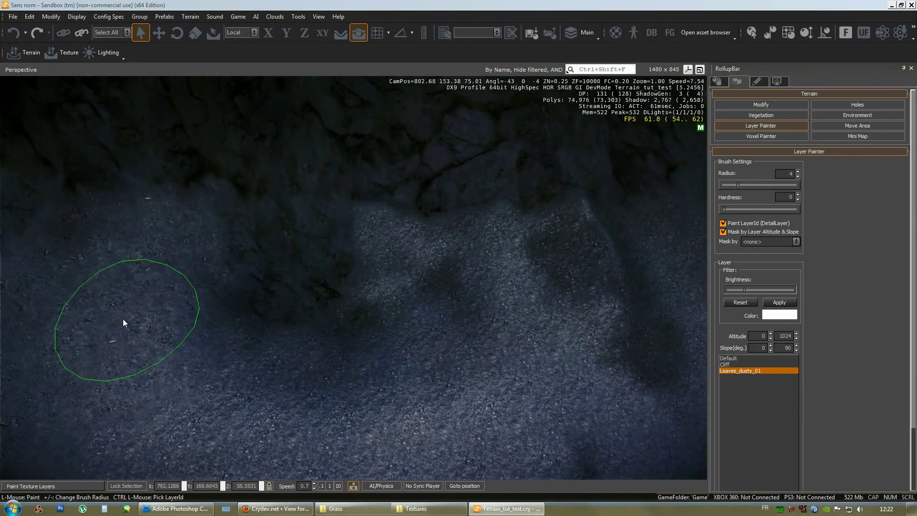
mouse_move(167, 436)
left_mouse_down()
mouse_move(415, 273)
mouse_move(497, 259)
mouse_move(554, 263)
left_mouse_up()
key("s")
key("d")
right_click_drag(467, 376, 466, 376)
mouse_move(351, 291)
left_mouse_down()
mouse_move(330, 318)
mouse_move(407, 272)
mouse_move(454, 354)
mouse_move(377, 369)
left_mouse_up()
mouse_move(377, 372)
right_mouse_down()
mouse_move(410, 349)
mouse_move(373, 345)
right_mouse_up()
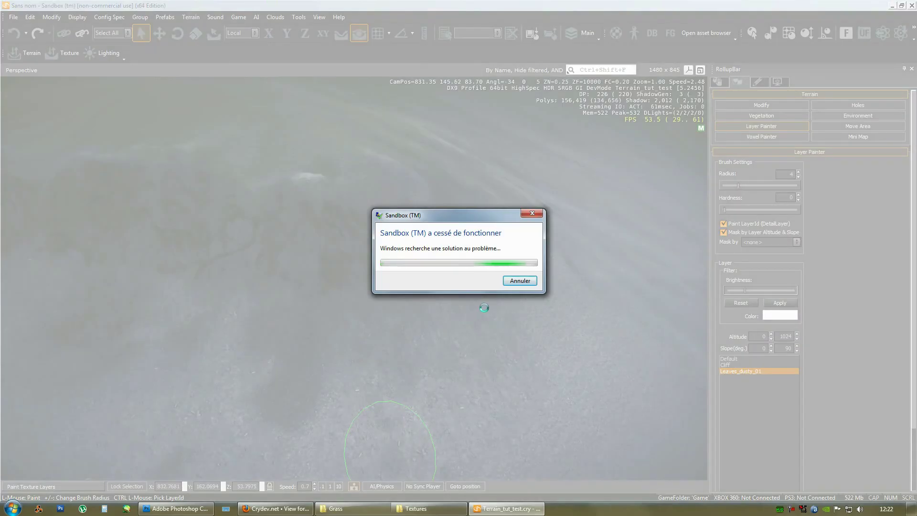
left_click(520, 280)
left_click(518, 281)
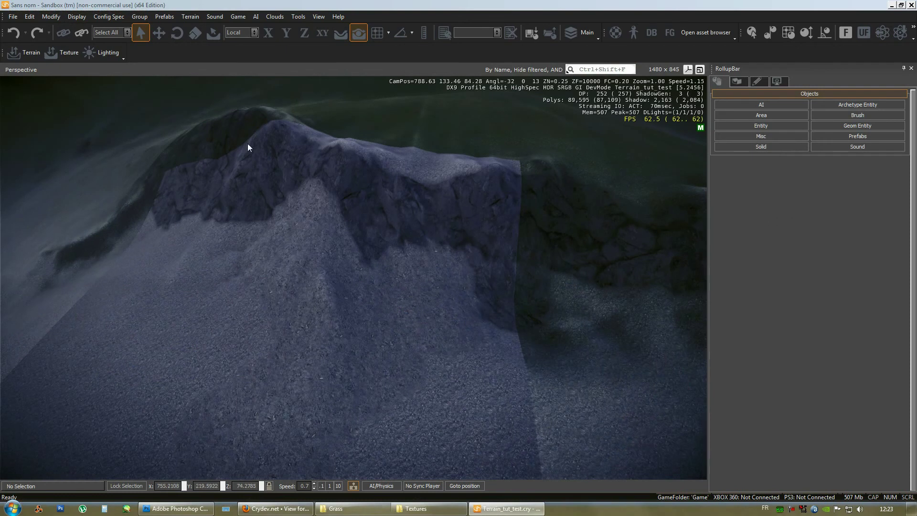
Close the RollupBar to enlarge the viewport and look over the cliff's terrain texture tiles from a distance
right_click_drag(431, 305, 431, 305)
key("d")
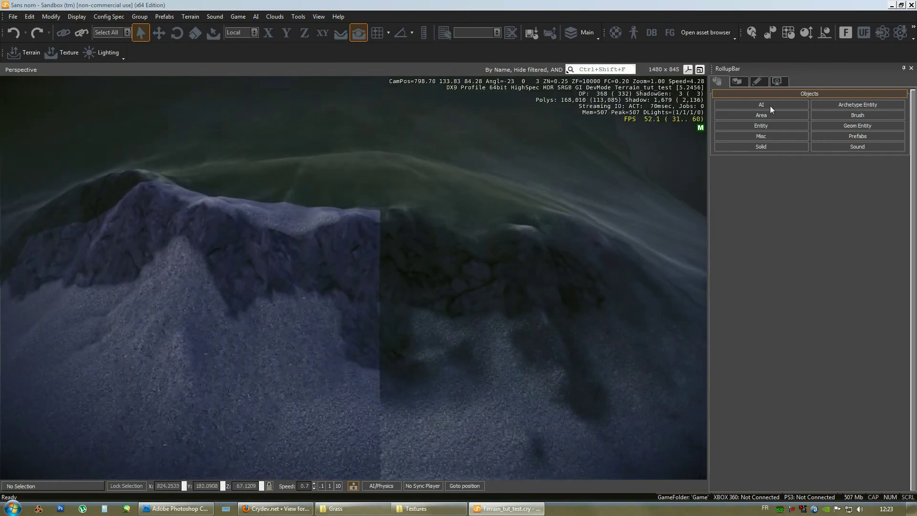
left_click(911, 69)
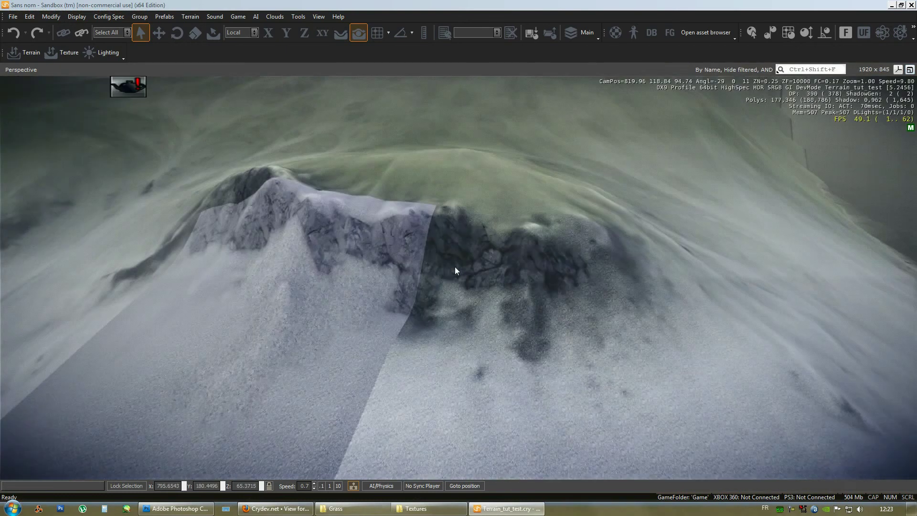
right_click_drag(491, 259, 547, 254)
right_click_drag(357, 244, 502, 309)
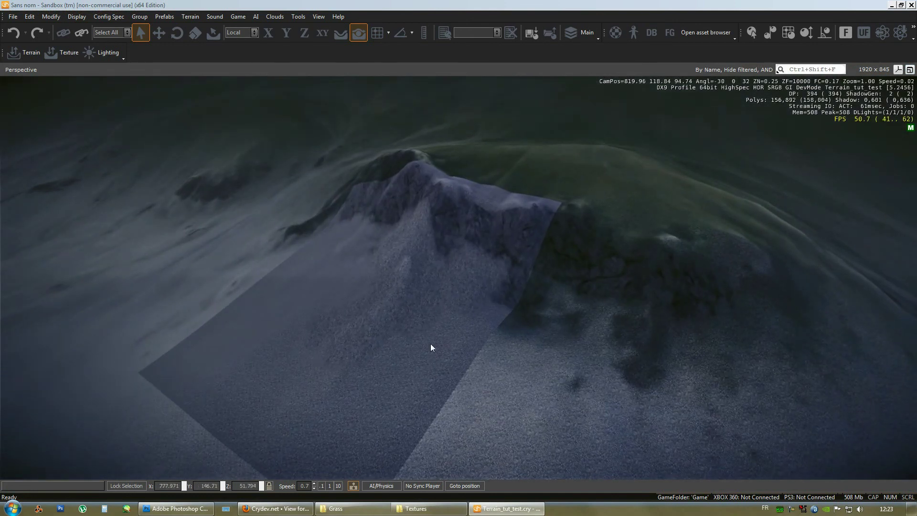
right_click_drag(454, 341, 362, 256)
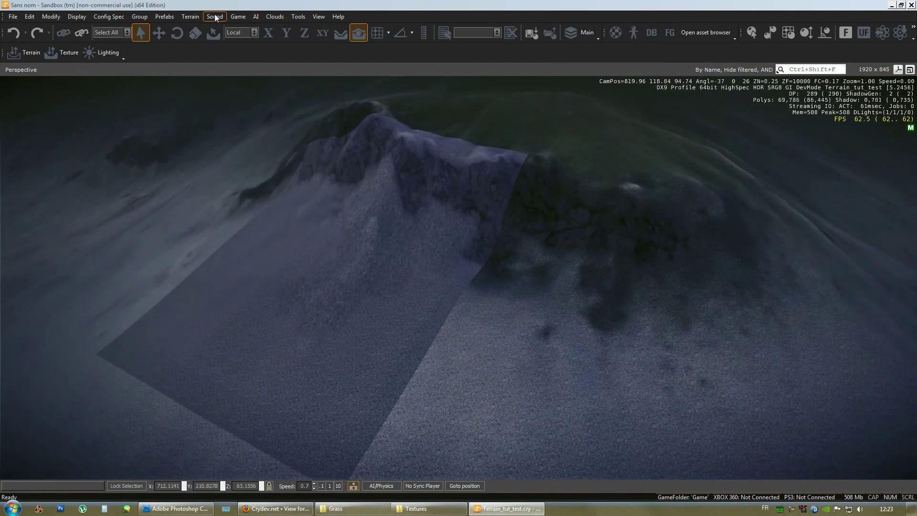
Open the terrain texture export/import dialog and select all the terrain tiles
left_click(187, 17)
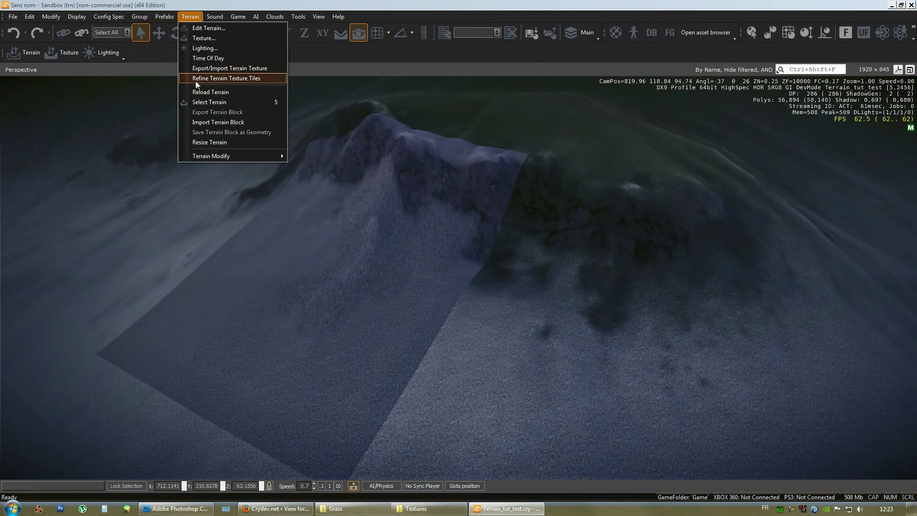
left_click(199, 70)
left_click_drag(379, 216, 498, 318)
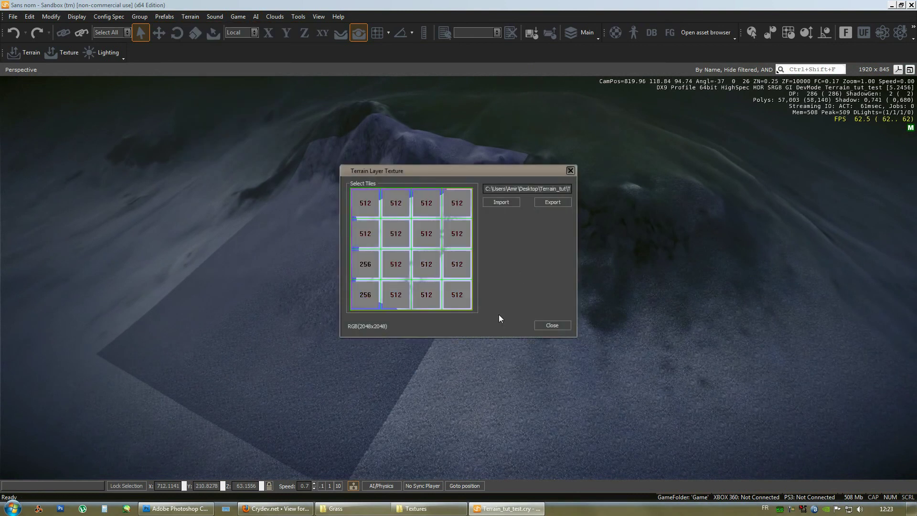
Import Terrain_tut_Diffuse.bmp from the desktop's Terrain_tut\Textures folder onto the selected tiles and close the dialog
left_click(499, 203)
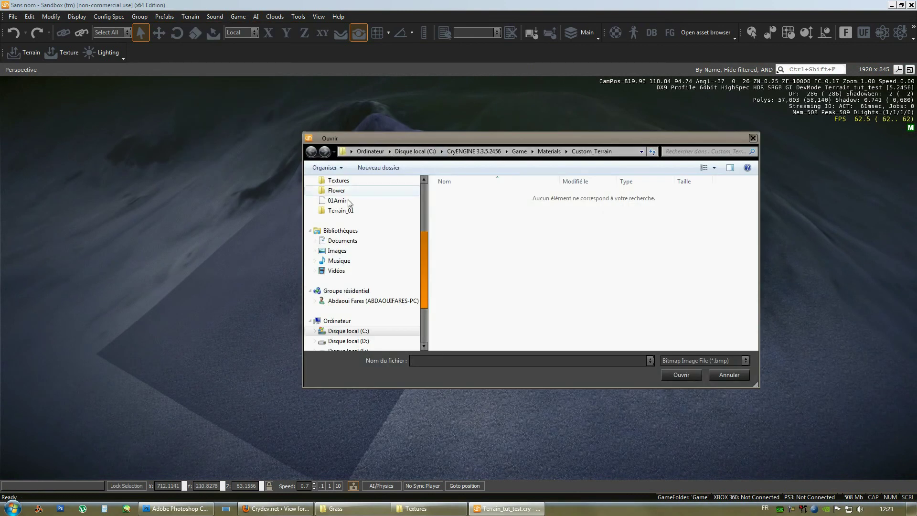
left_click_drag(422, 288, 419, 201)
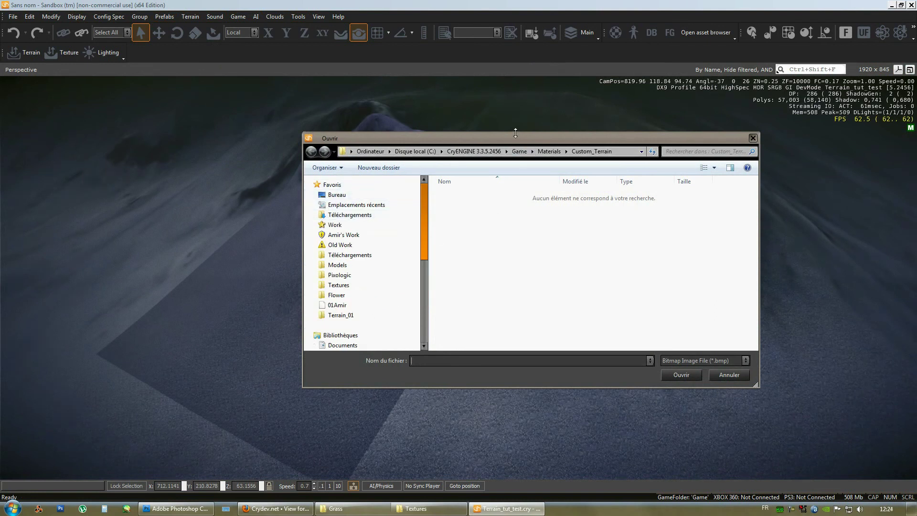
left_click_drag(516, 134, 587, 160)
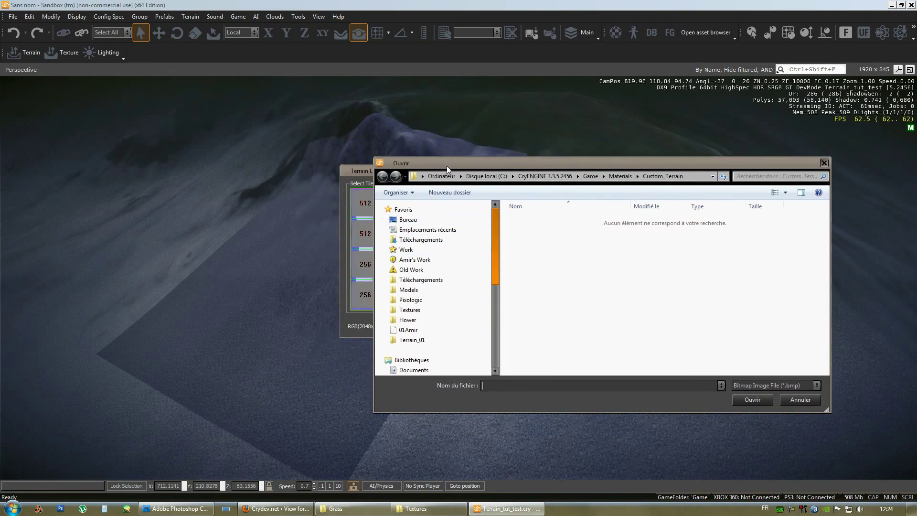
left_click(393, 223)
left_click_drag(824, 251, 827, 351)
double_click(572, 279)
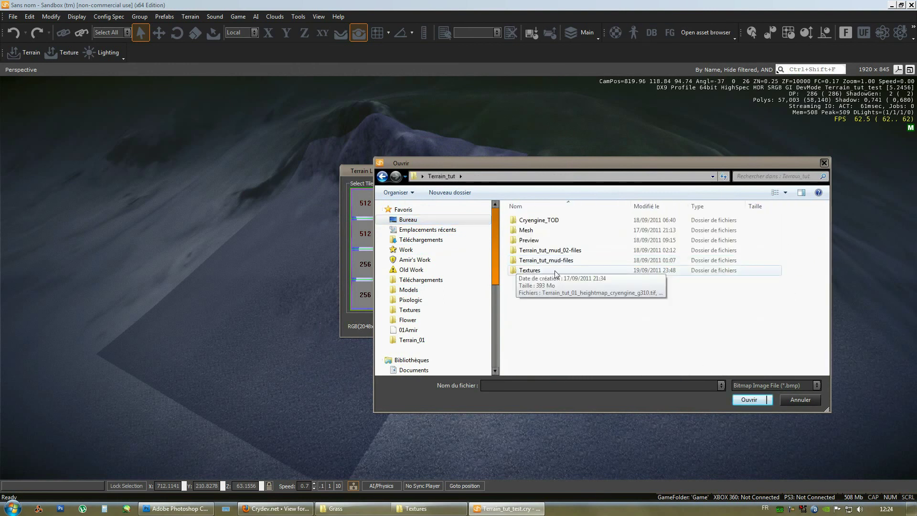
double_click(554, 272)
left_click(586, 255)
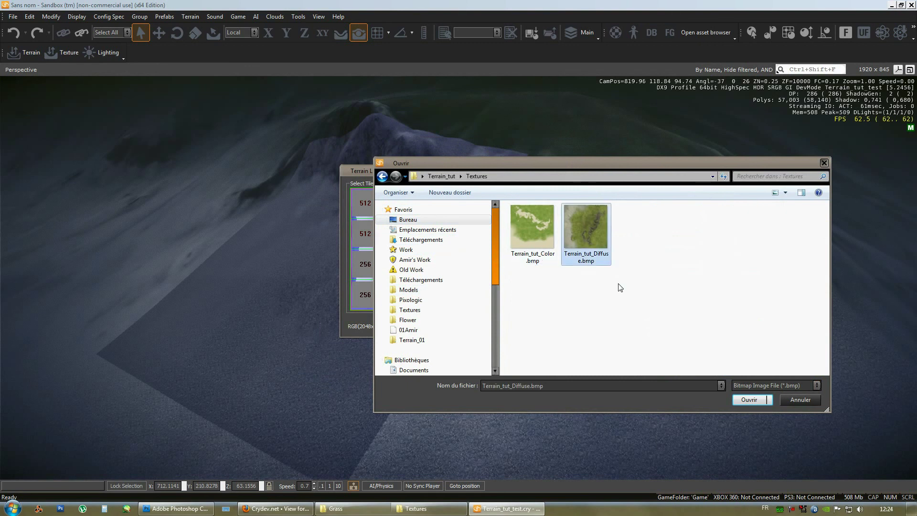
left_click(745, 397)
left_click(550, 325)
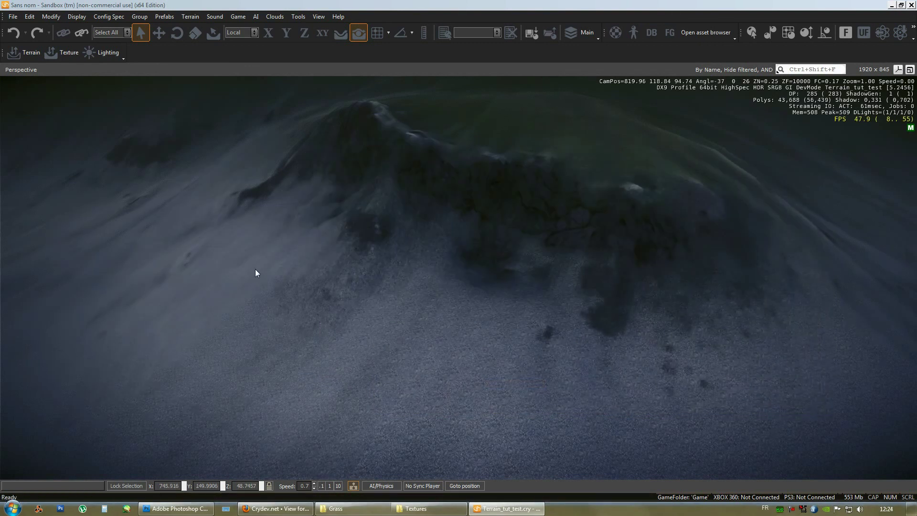
Inspect the cliff with the imported diffuse texture from closer up and save the level
right_click_drag(509, 296, 509, 296)
key("w")
key("s")
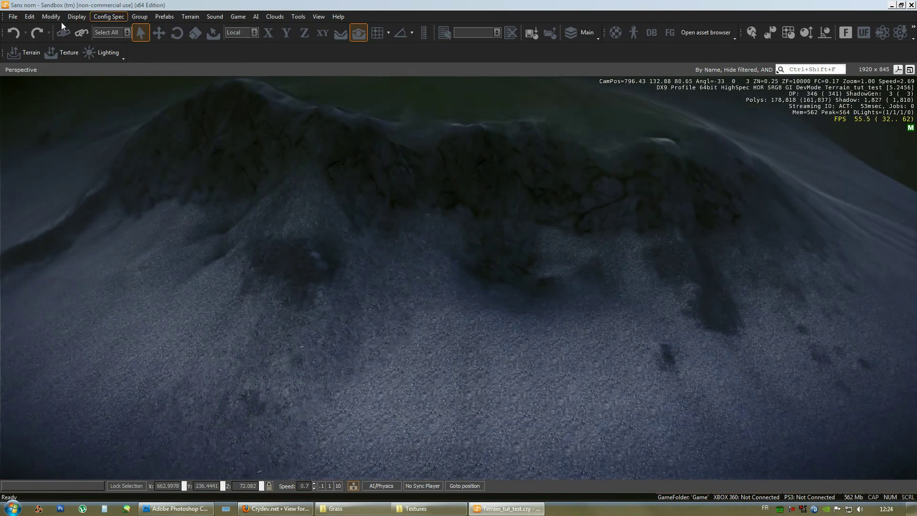
left_click(13, 17)
left_click(29, 51)
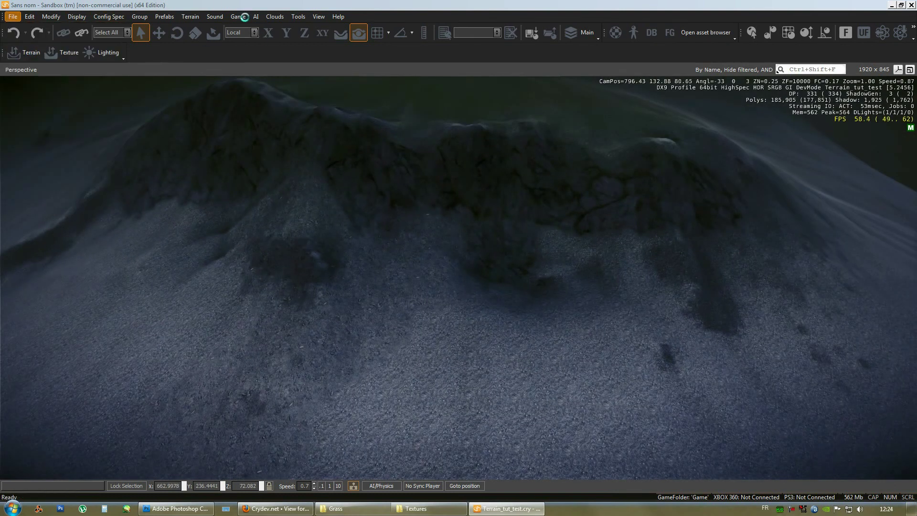
Open the surface texture generation settings for the terrain
left_click(13, 17)
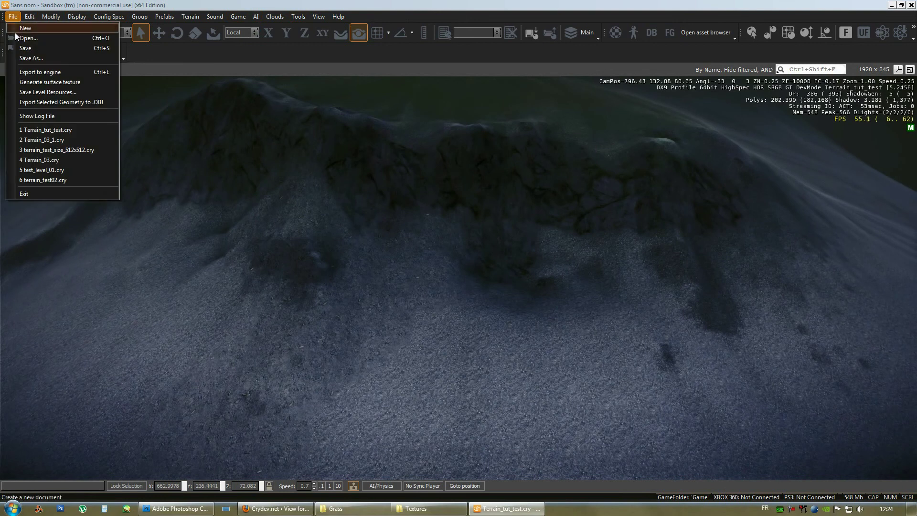
left_click(16, 85)
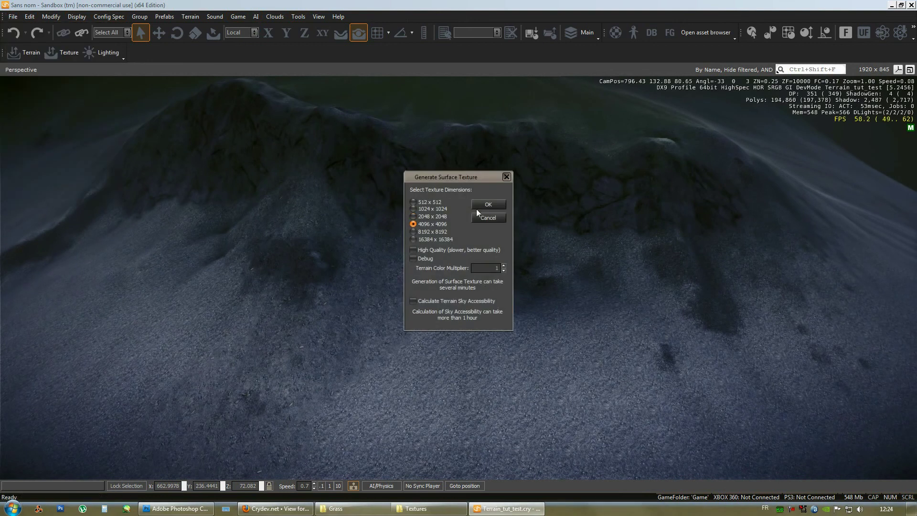